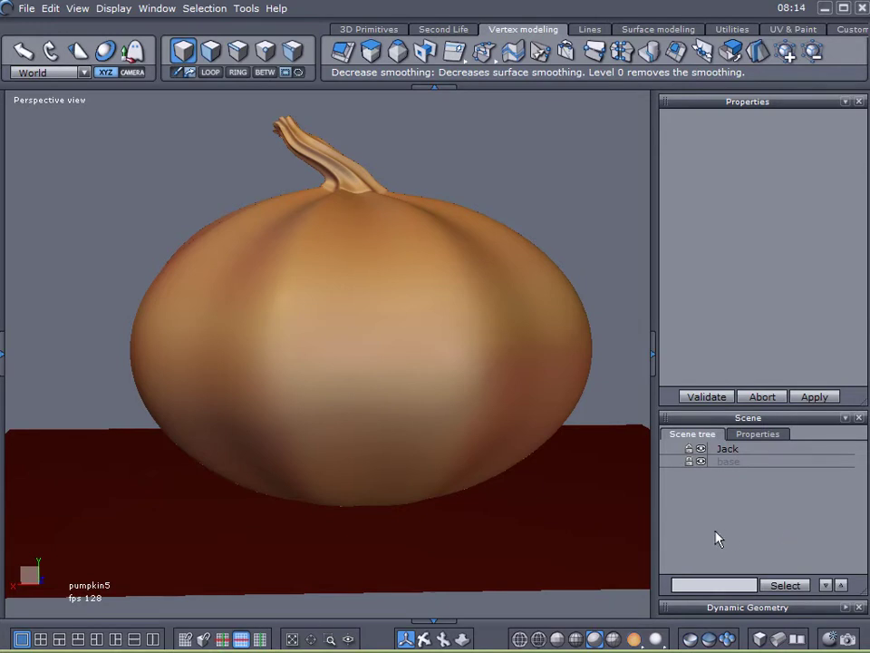
# Hide the base and examine the mesh of the Jack pumpkin's body and stem from several angles
pyautogui.click(473, 377)
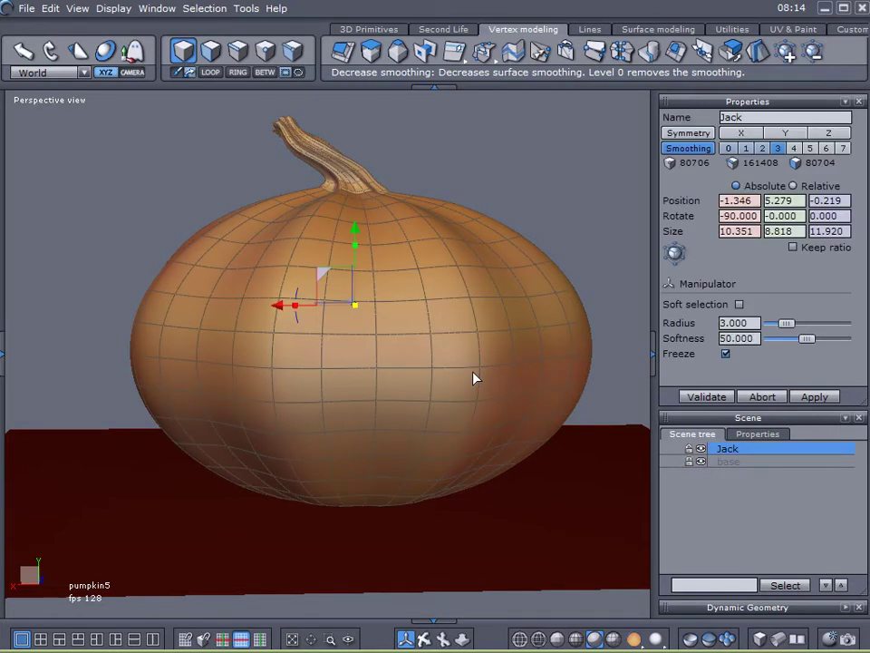
pyautogui.moveTo(390, 152); pyautogui.dragTo(547, 405)
pyautogui.click(701, 462)
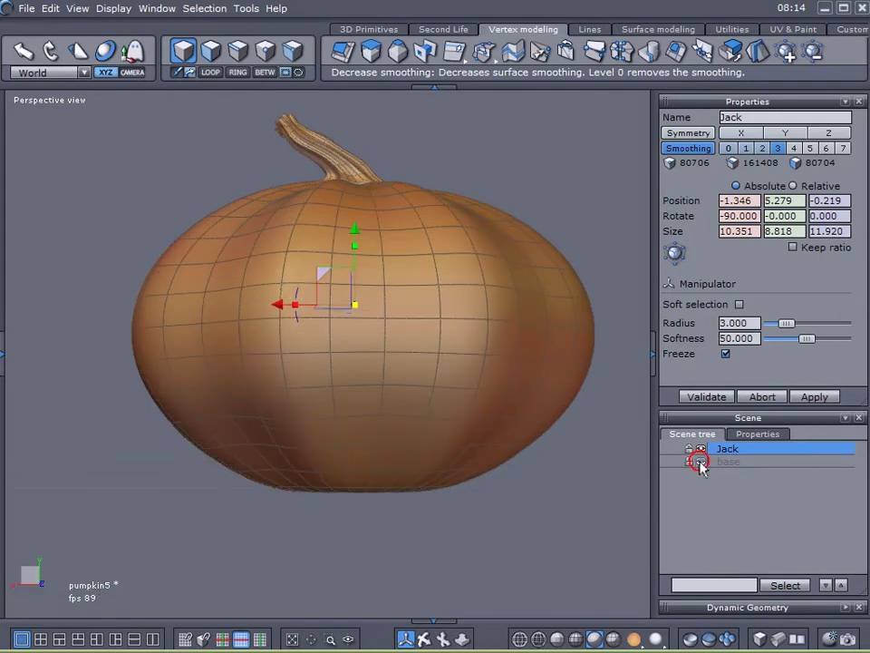
pyautogui.moveTo(439, 287); pyautogui.dragTo(426, 376)
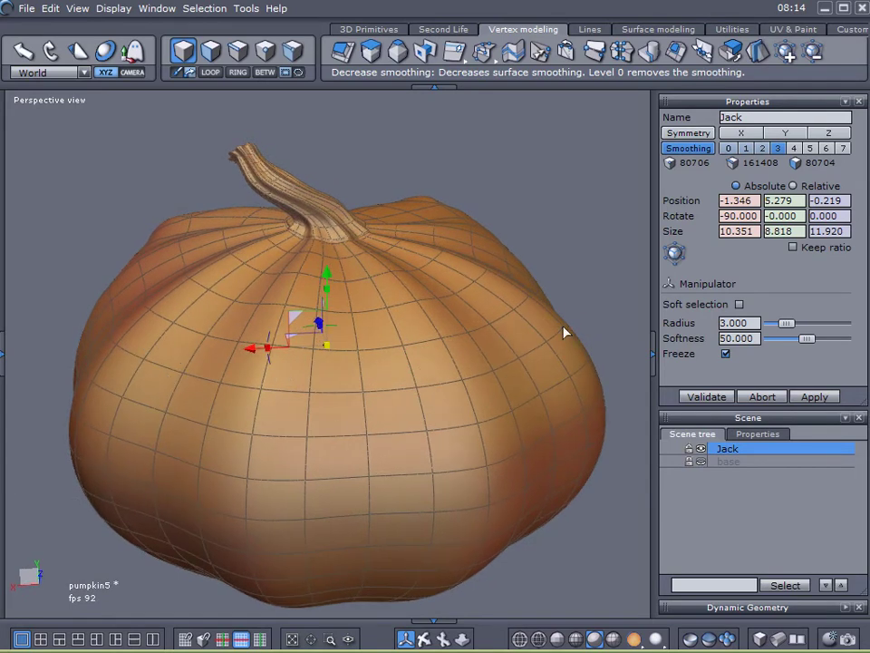
pyautogui.moveTo(425, 387); pyautogui.dragTo(445, 324)
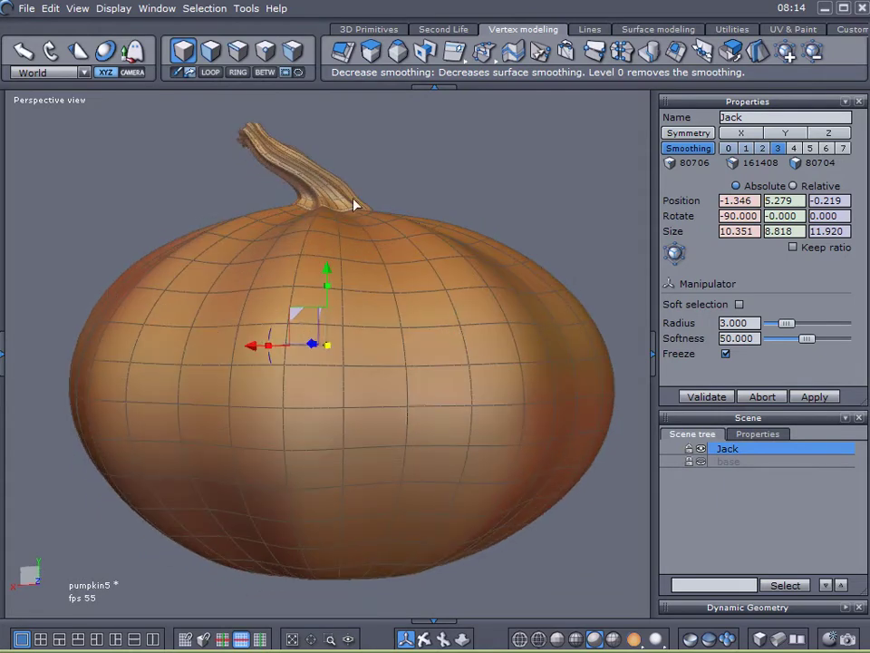
pyautogui.scroll(3, 291, 161)
pyautogui.scroll(1, 344, 201)
pyautogui.moveTo(359, 238); pyautogui.dragTo(368, 257, button='middle')
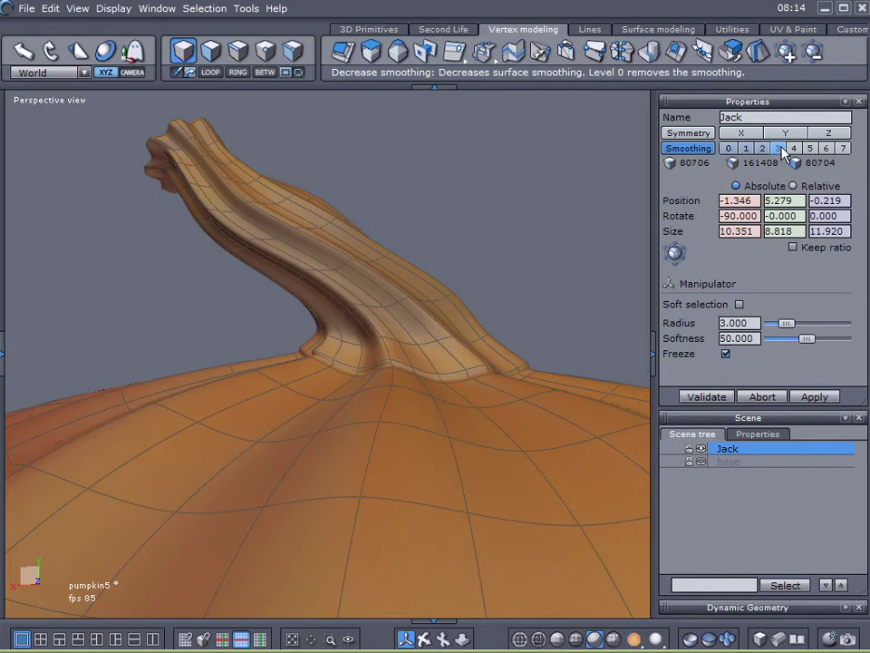
pyautogui.moveTo(547, 260); pyautogui.dragTo(463, 291)
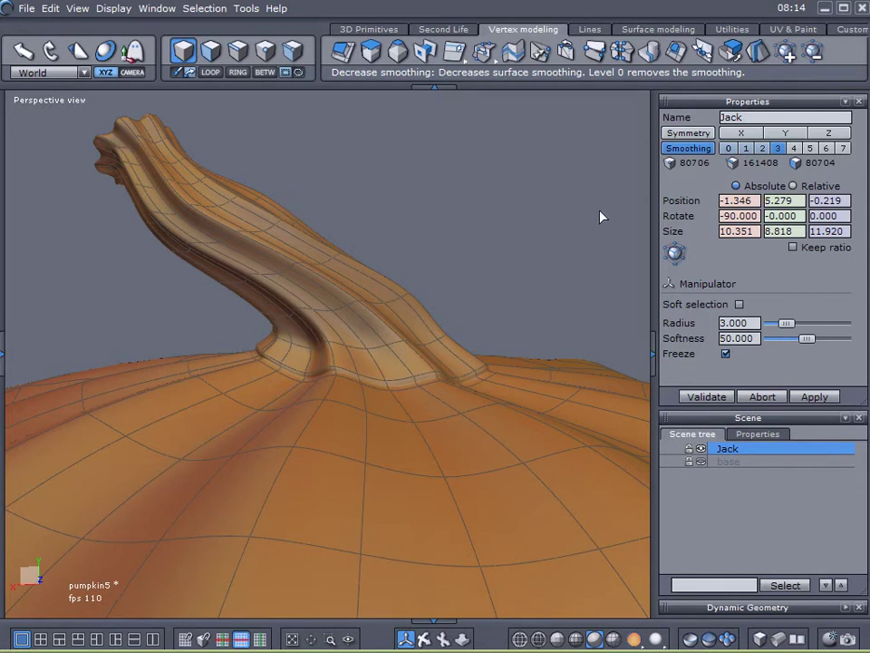
pyautogui.scroll(-5, 420, 317)
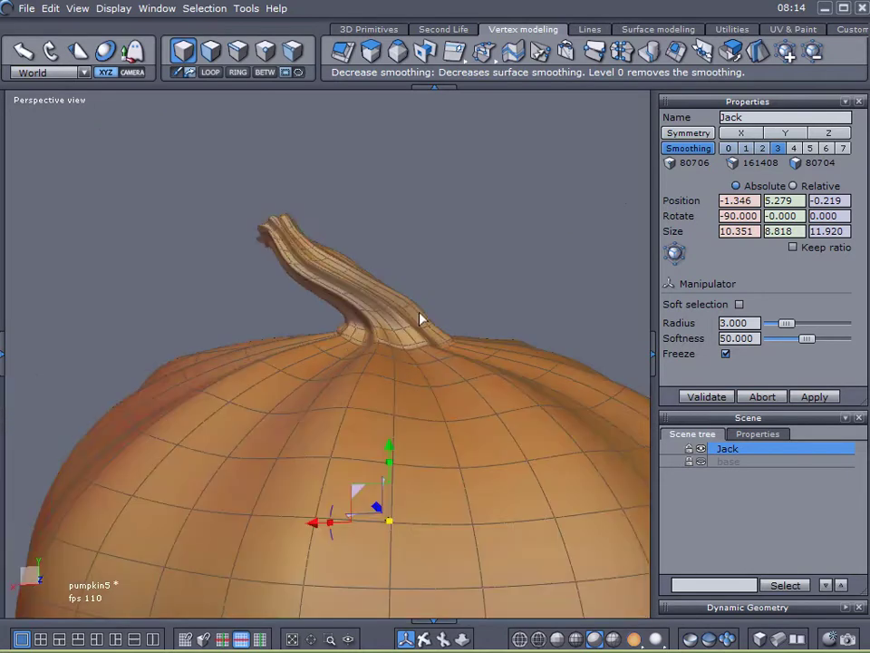
# Deselect the Jack pumpkin and examine its carved face up close and from a distance
pyautogui.click(706, 507)
pyautogui.moveTo(476, 429); pyautogui.dragTo(439, 360, button='right')
pyautogui.moveTo(244, 368); pyautogui.dragTo(354, 402, button='right')
pyautogui.scroll(5, 425, 373)
pyautogui.scroll(-4, 425, 373)
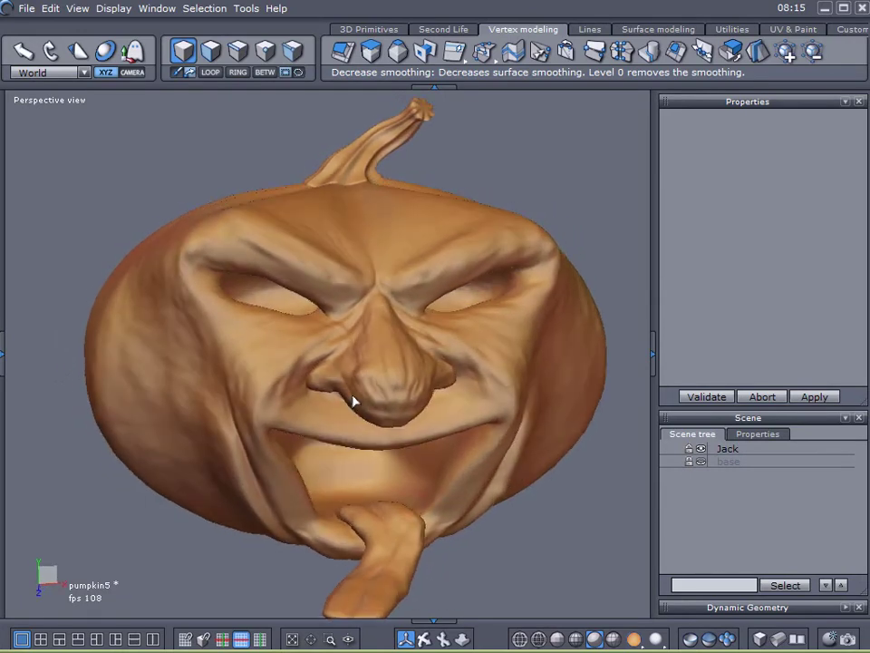
# Hide the Jack pumpkin and make the base plane visible again
pyautogui.click(701, 450)
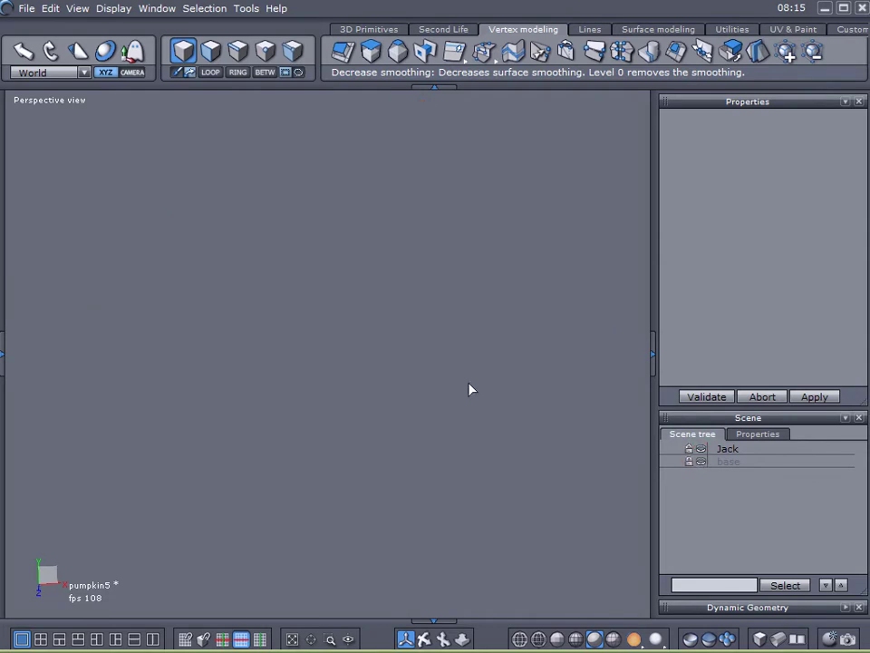
pyautogui.click(699, 463)
pyautogui.scroll(-3, 427, 418)
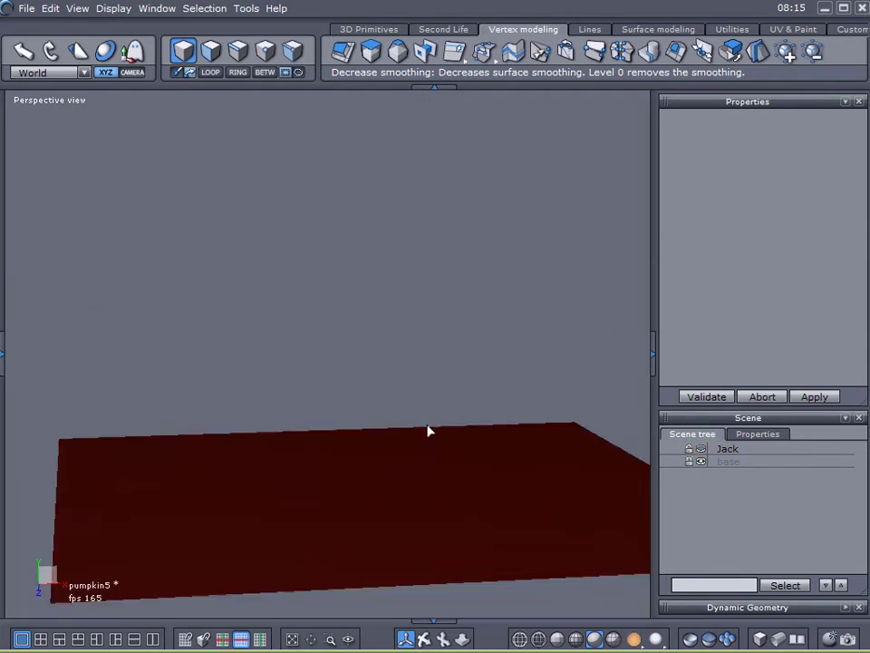
pyautogui.moveTo(427, 418); pyautogui.dragTo(429, 408, button='middle')
pyautogui.moveTo(428, 408); pyautogui.dragTo(404, 370, button='right')
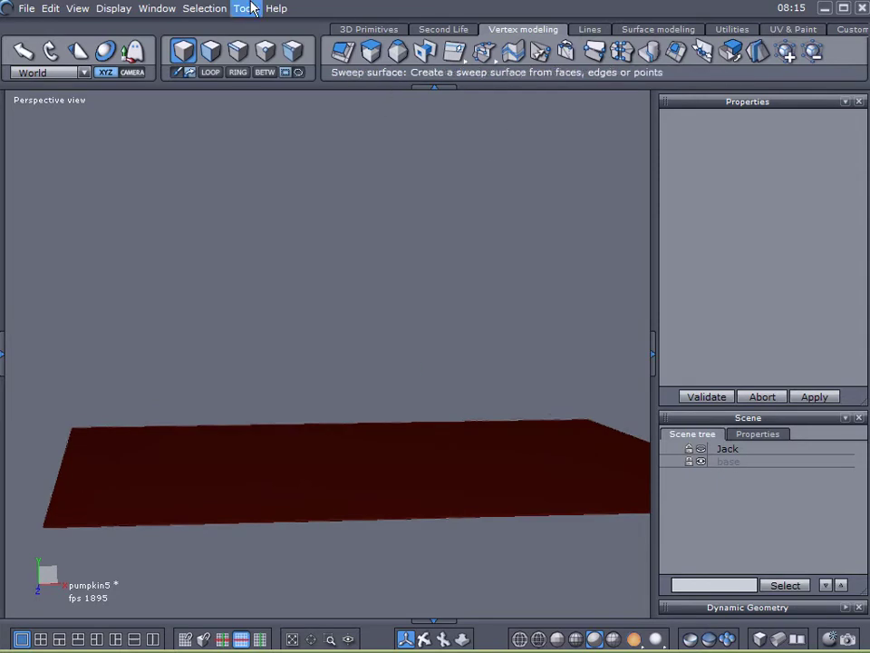
# Create a sphere primitive about 8.4 in diameter above the base, raising its number of points by one from the default
pyautogui.click(374, 29)
pyautogui.click(371, 51)
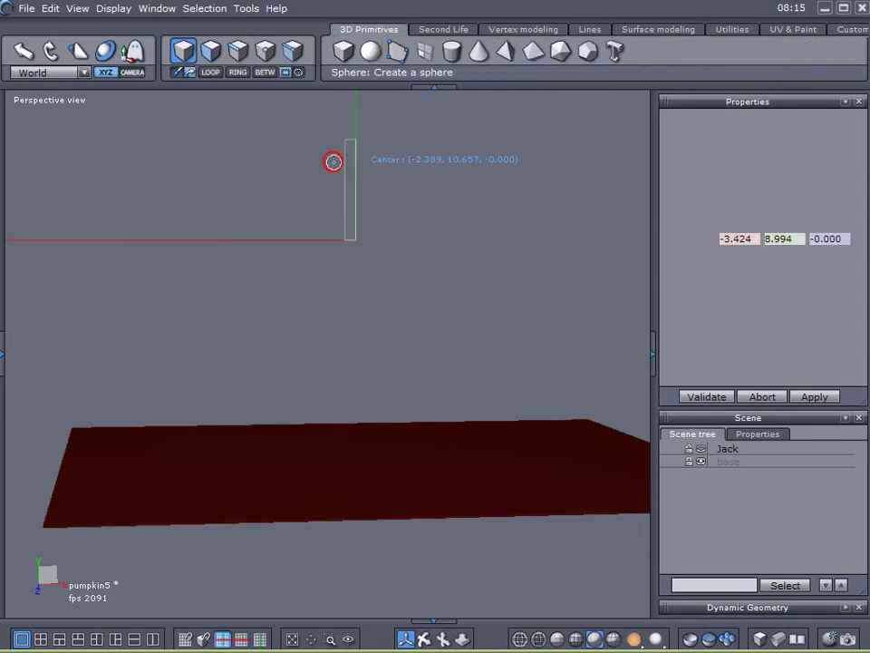
pyautogui.moveTo(327, 182); pyautogui.dragTo(464, 311)
pyautogui.click(464, 311)
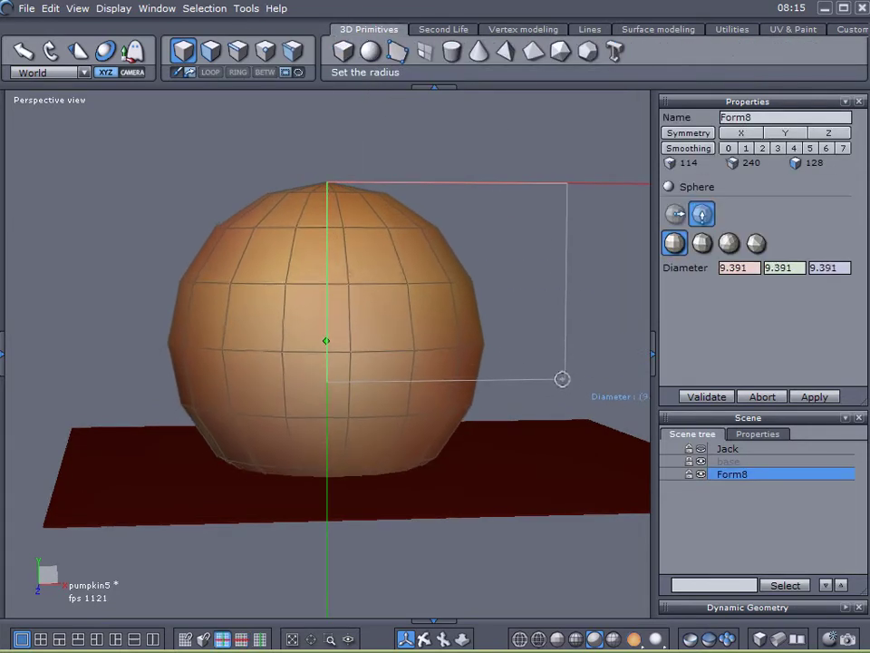
pyautogui.click(536, 352)
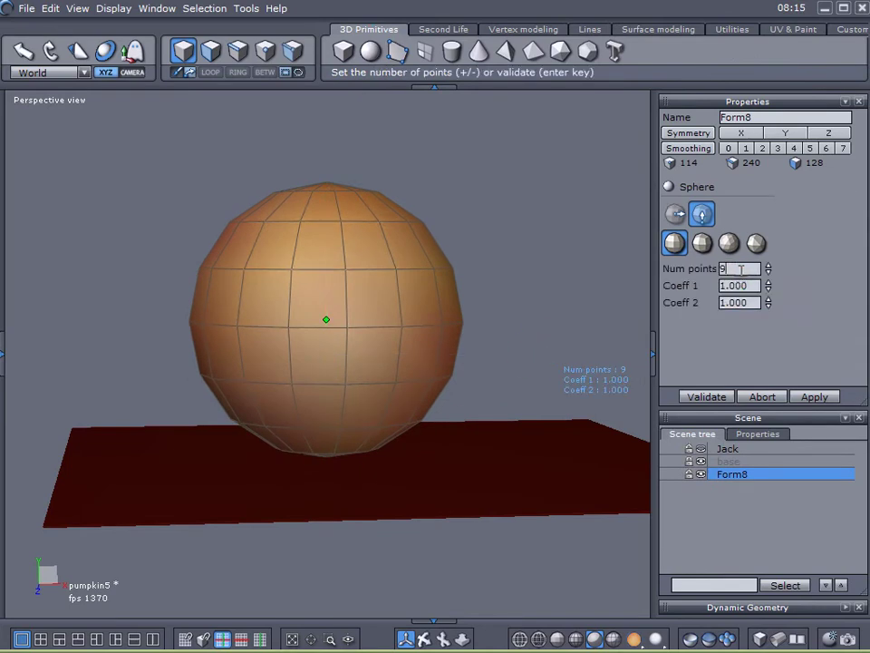
pyautogui.press('+')
pyautogui.moveTo(617, 298); pyautogui.dragTo(606, 328, button='right')
pyautogui.click(697, 397)
# Select a vertical edge loop around the sphere and deselect its edges meeting at the top pole
pyautogui.click(238, 50)
pyautogui.click(291, 274)
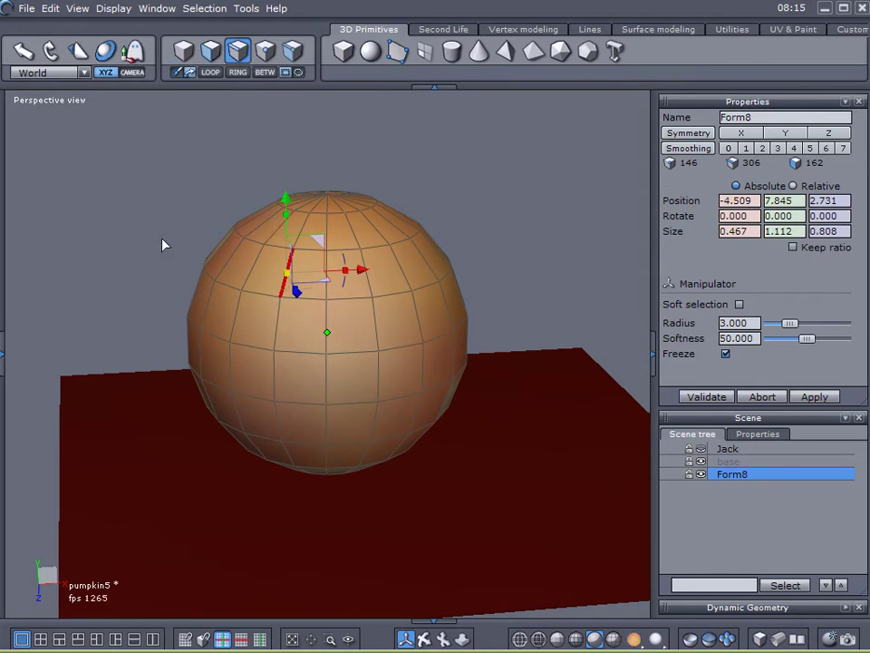
pyautogui.click(210, 71)
pyautogui.moveTo(240, 190); pyautogui.dragTo(303, 240, button='middle')
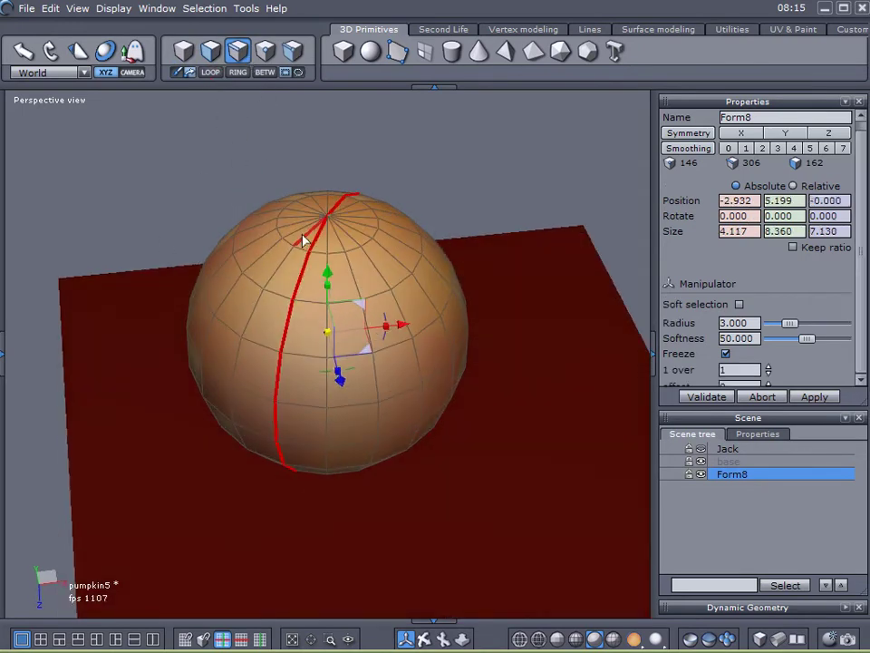
pyautogui.scroll(3, 306, 241)
pyautogui.keyDown('ctrl'); pyautogui.click(343, 223); pyautogui.keyUp('ctrl')
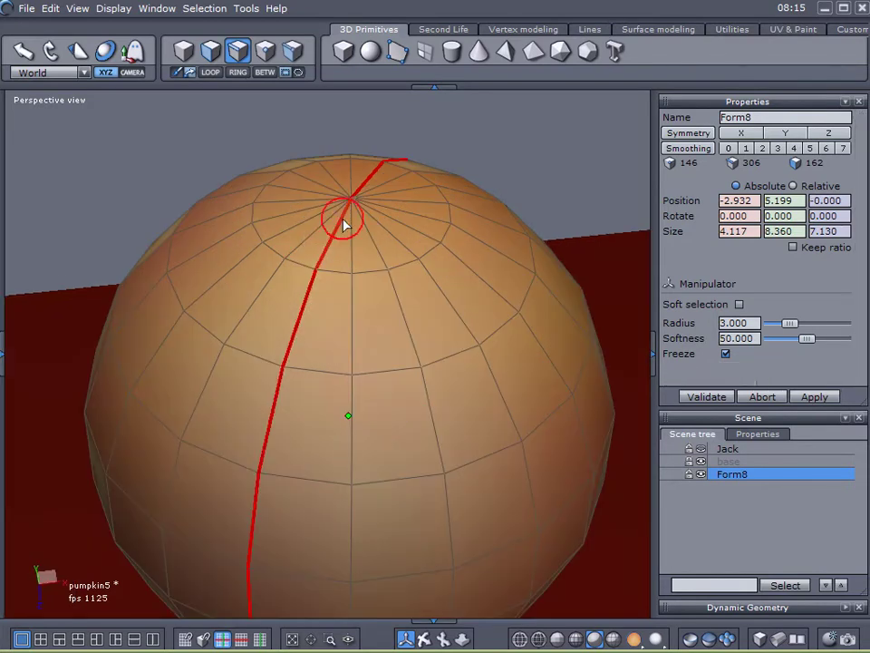
pyautogui.keyDown('ctrl'); pyautogui.click(360, 188); pyautogui.keyUp('ctrl')
# Hide the base and deselect the loop's edges meeting at the sphere's bottom pole
pyautogui.moveTo(312, 449); pyautogui.dragTo(356, 185, button='middle')
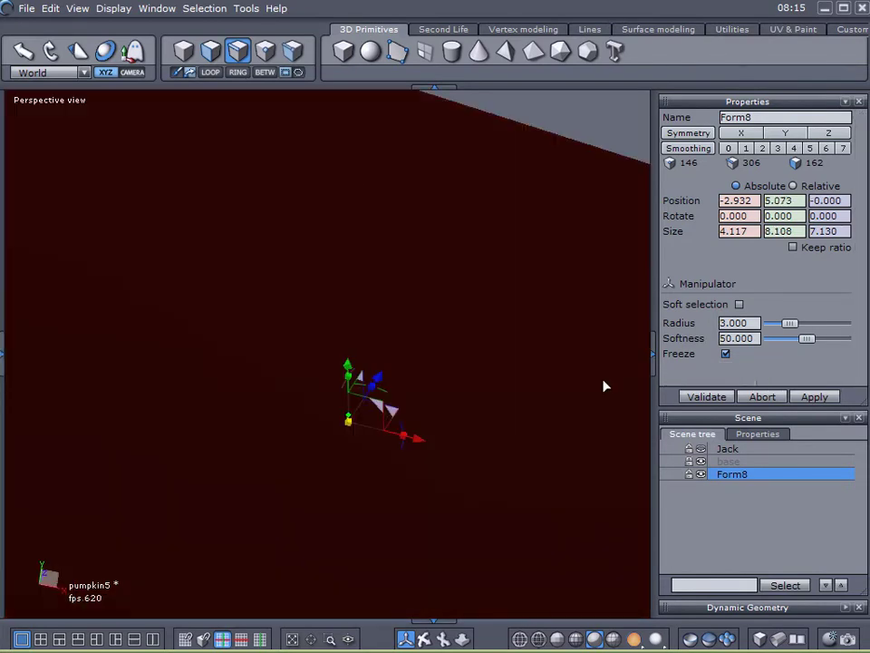
pyautogui.click(700, 461)
pyautogui.moveTo(460, 448); pyautogui.dragTo(369, 459, button='middle')
pyautogui.keyDown('ctrl'); pyautogui.click(344, 485); pyautogui.keyUp('ctrl')
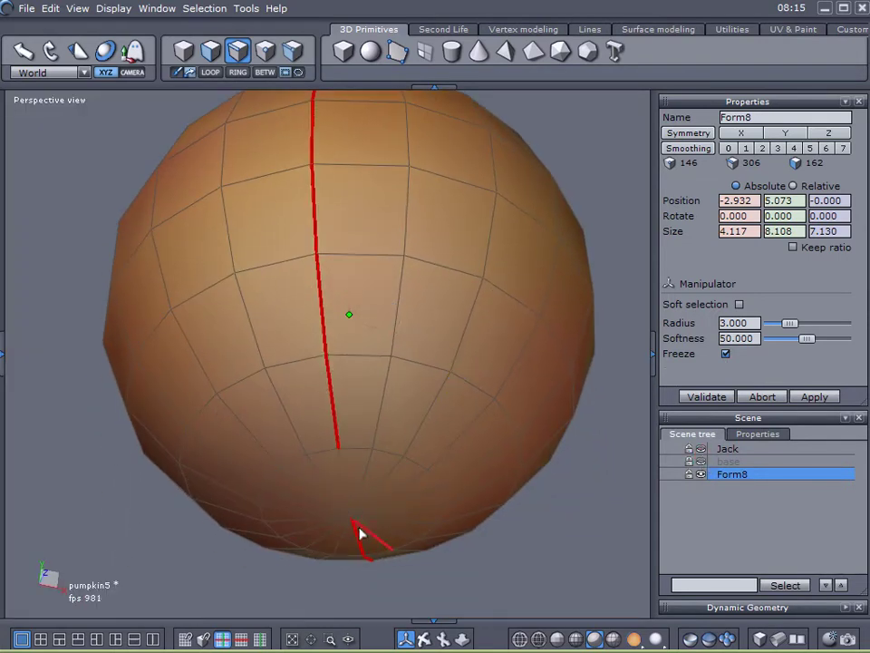
pyautogui.keyDown('ctrl'); pyautogui.click(360, 541); pyautogui.keyUp('ctrl')
# Expand the selection to the edge ring around the sphere and reduce it to every third line with 1 over set to 3
pyautogui.moveTo(381, 345); pyautogui.dragTo(191, 448, button='middle')
pyautogui.click(238, 73)
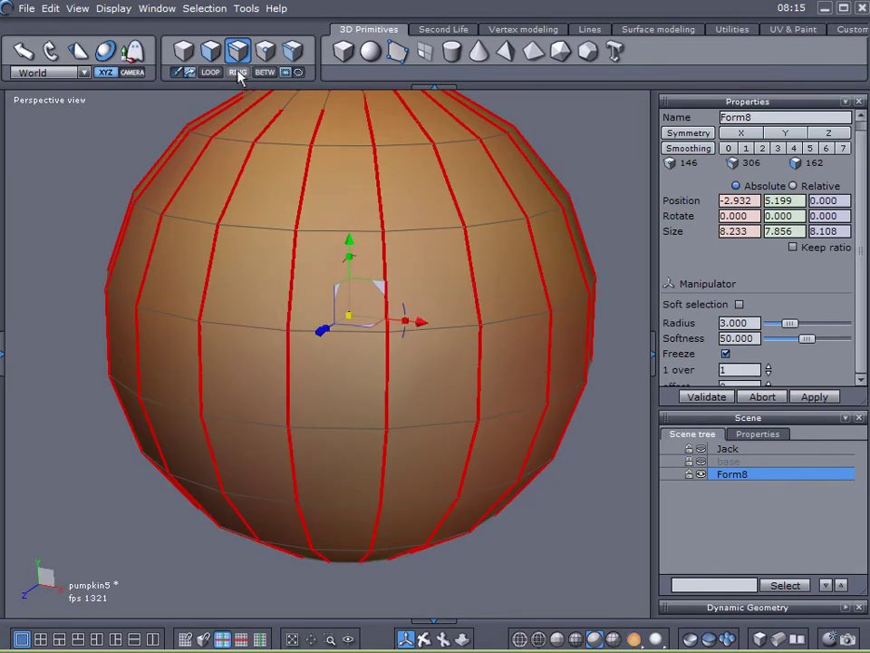
pyautogui.moveTo(423, 231); pyautogui.dragTo(313, 178, button='middle')
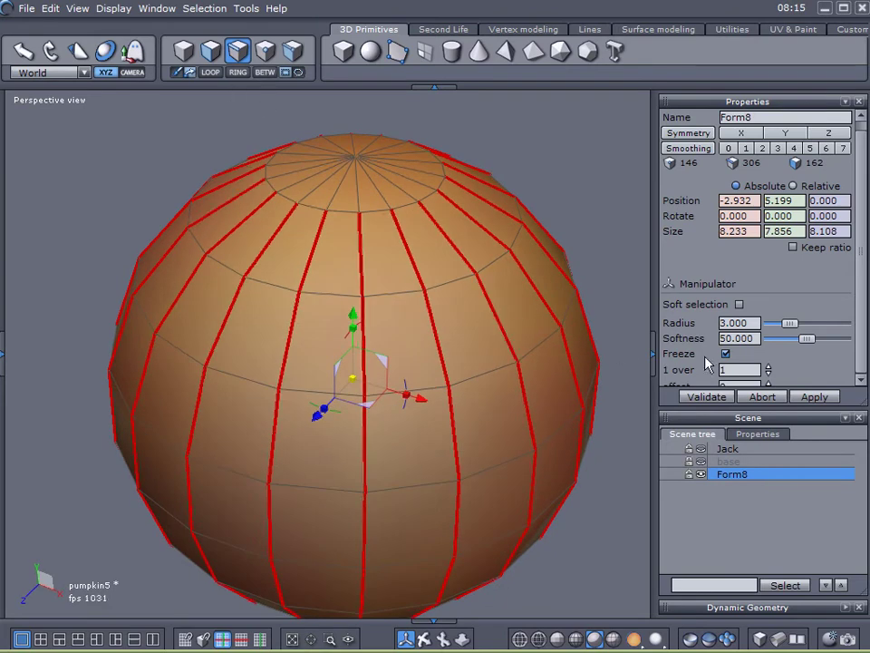
pyautogui.moveTo(860, 301); pyautogui.dragTo(859, 319)
pyautogui.doubleClick(739, 360)
pyautogui.write('2')
pyautogui.press('Return')
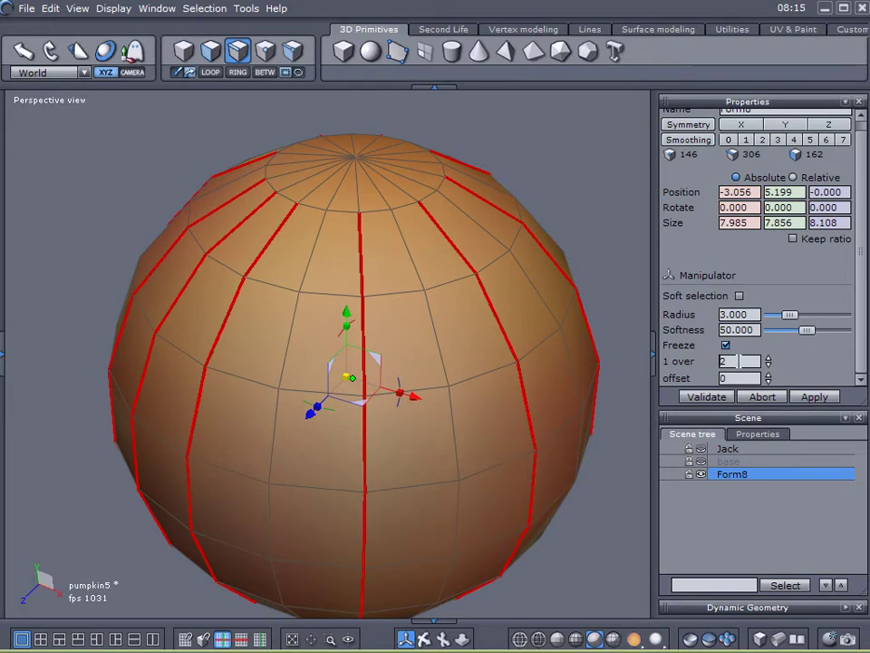
pyautogui.write('3')
pyautogui.press('Return')
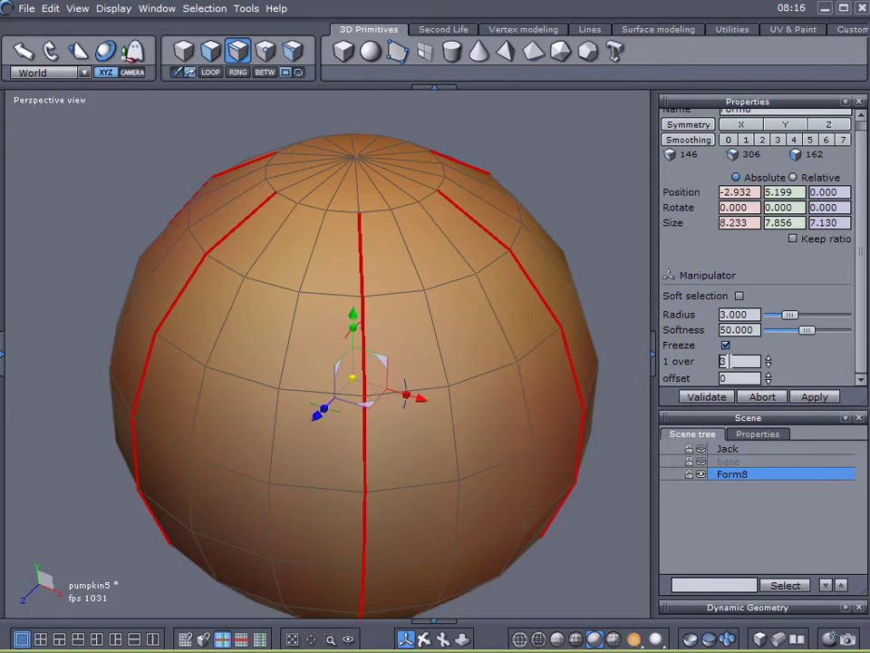
# Run Select '1 over n' on the ring edges, check the selected lines from above, and validate the selection
pyautogui.moveTo(546, 272); pyautogui.dragTo(583, 196, button='middle')
pyautogui.rightClick(587, 204)
pyautogui.moveTo(657, 294)
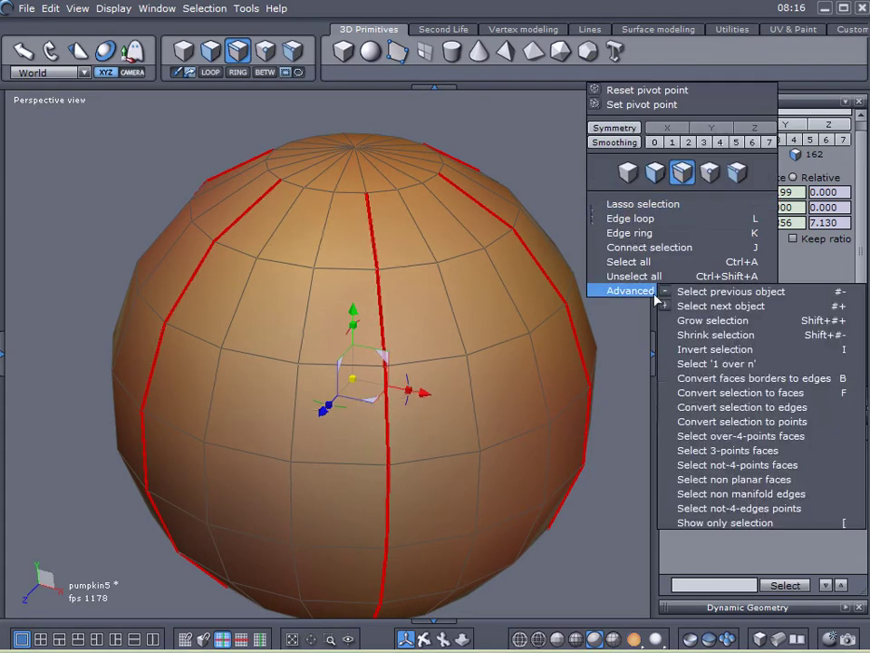
pyautogui.click(544, 170)
pyautogui.rightClick(543, 170)
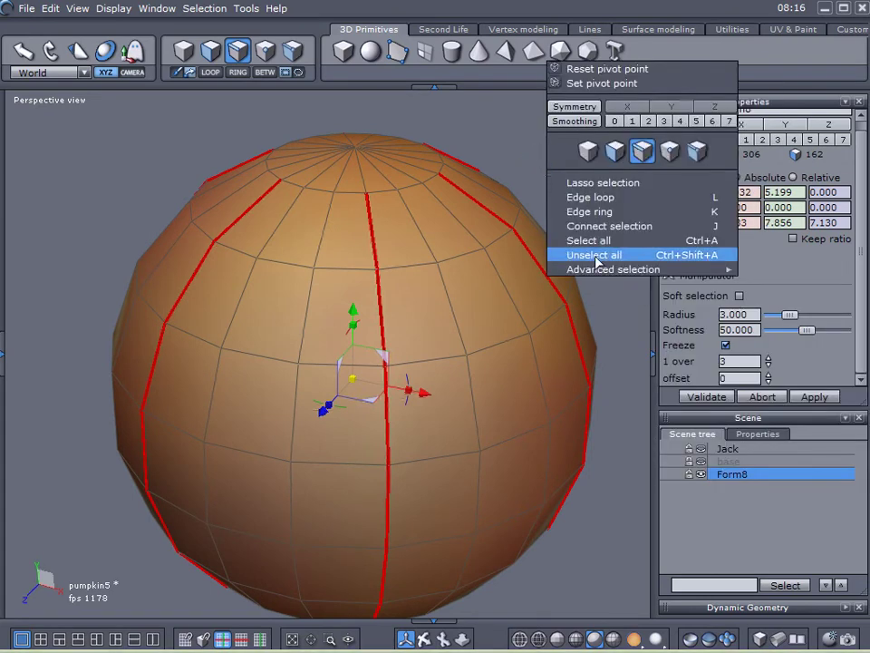
pyautogui.moveTo(604, 270)
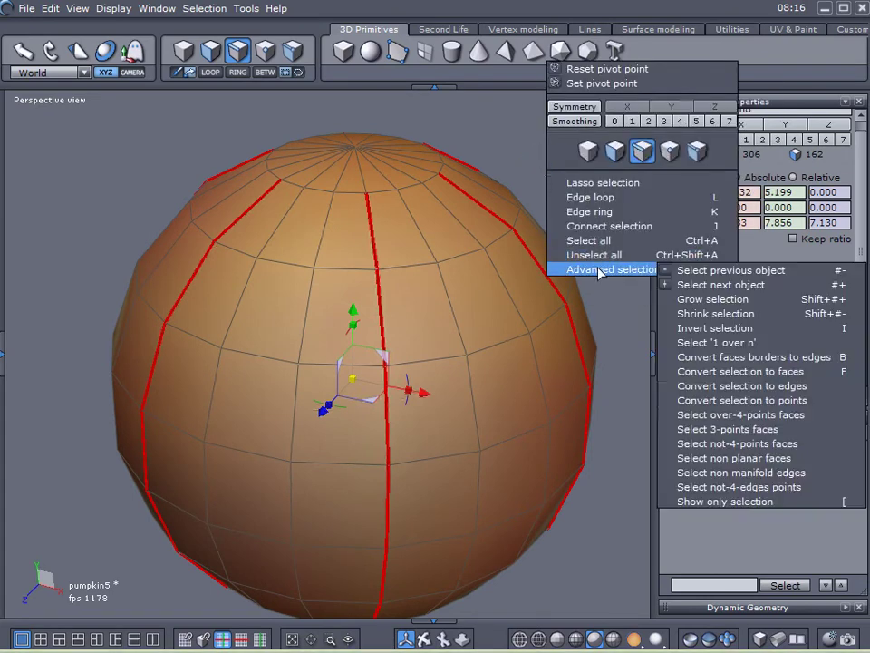
pyautogui.click(740, 343)
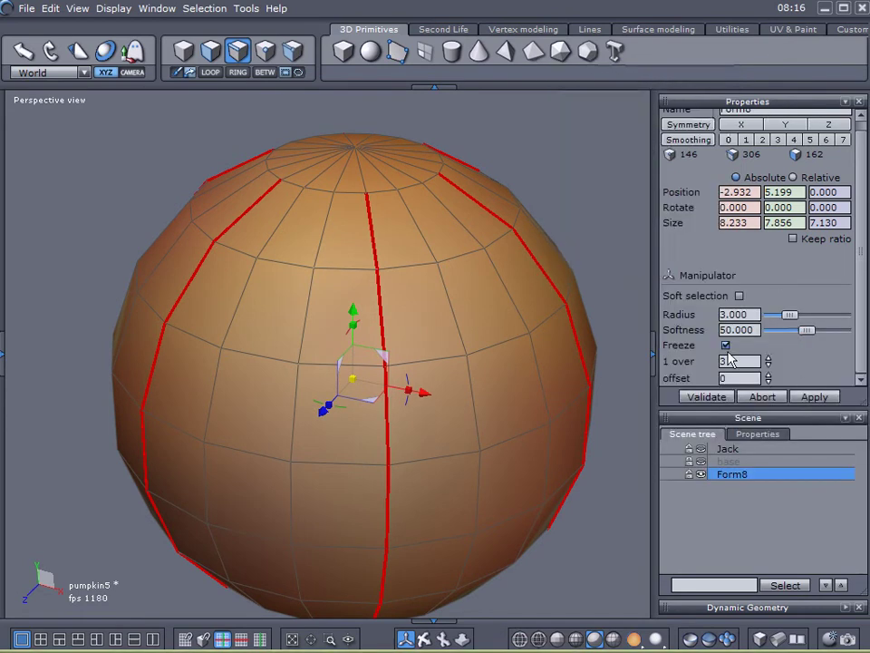
pyautogui.moveTo(504, 287); pyautogui.dragTo(462, 382, button='right')
pyautogui.moveTo(466, 272); pyautogui.dragTo(459, 375, button='right')
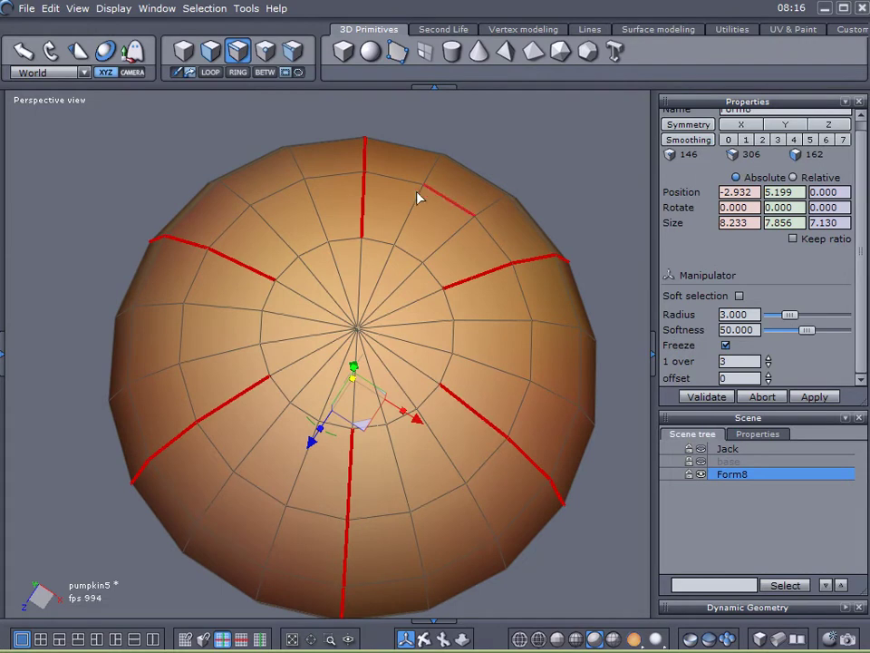
pyautogui.moveTo(474, 427); pyautogui.dragTo(482, 215, button='right')
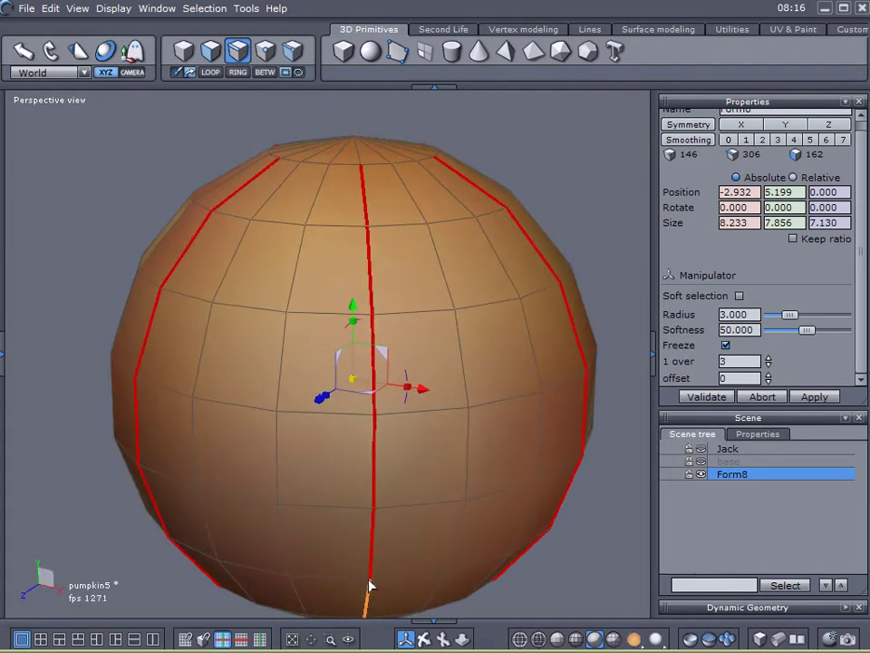
pyautogui.click(695, 398)
# Scale the selected edge lines outward uniformly to about 9.4 × 8.9 × 8.1 and apply smoothing level 1
pyautogui.moveTo(352, 378); pyautogui.dragTo(385, 385)
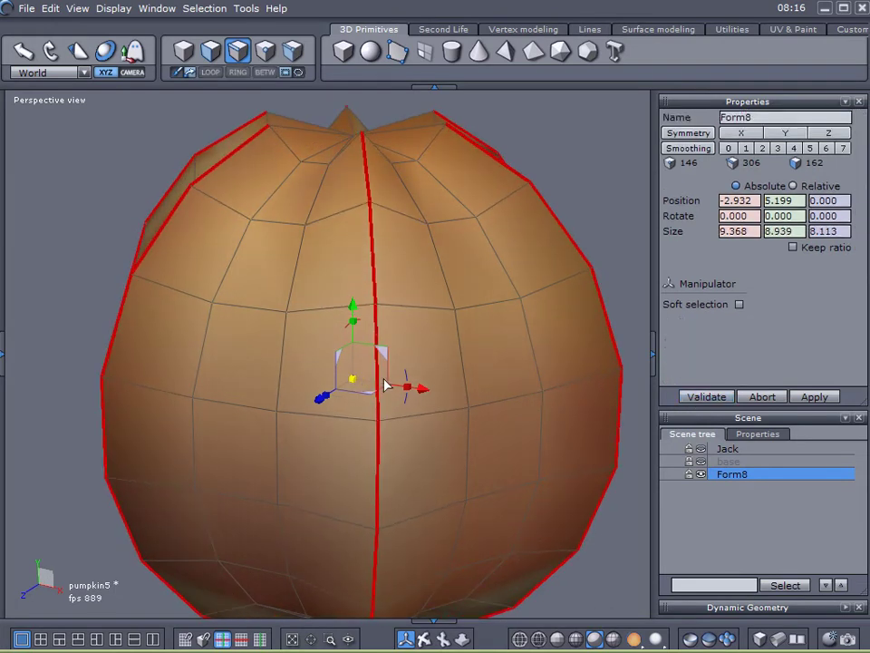
pyautogui.click(745, 148)
pyautogui.moveTo(503, 310); pyautogui.dragTo(503, 295, button='middle')
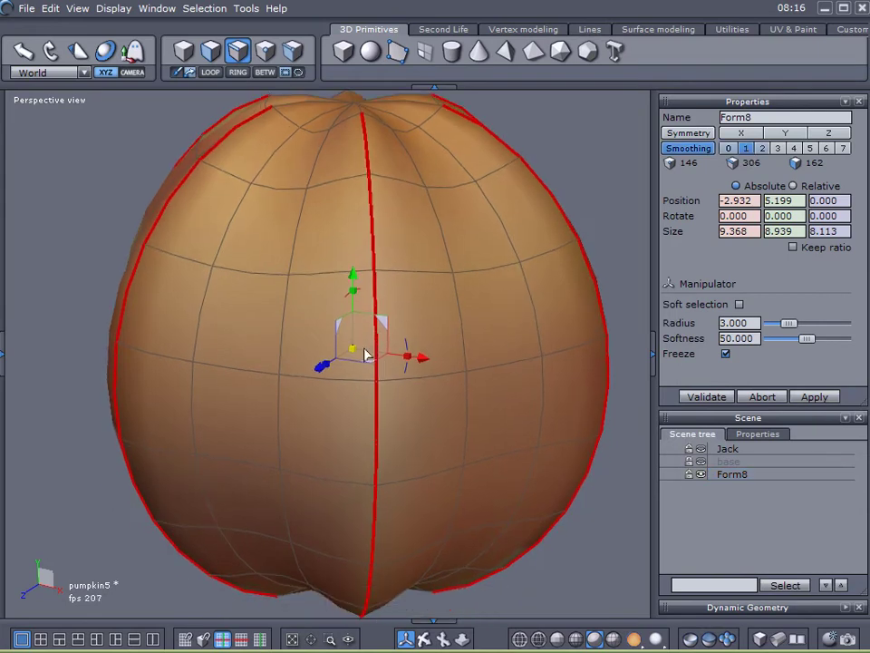
# Readjust the uniform scale of the selected edge lines to about 9.0 × 8.6 × 7.8 and validate the ribbed shape
pyautogui.moveTo(355, 349)
pyautogui.mouseDown()
pyautogui.moveTo(498, 316)
pyautogui.moveTo(340, 361)
pyautogui.moveTo(366, 362)
pyautogui.moveTo(350, 362)
pyautogui.moveTo(355, 356)
pyautogui.mouseUp()
pyautogui.moveTo(236, 325); pyautogui.dragTo(240, 362, button='middle')
pyautogui.moveTo(240, 363); pyautogui.dragTo(318, 390, button='right')
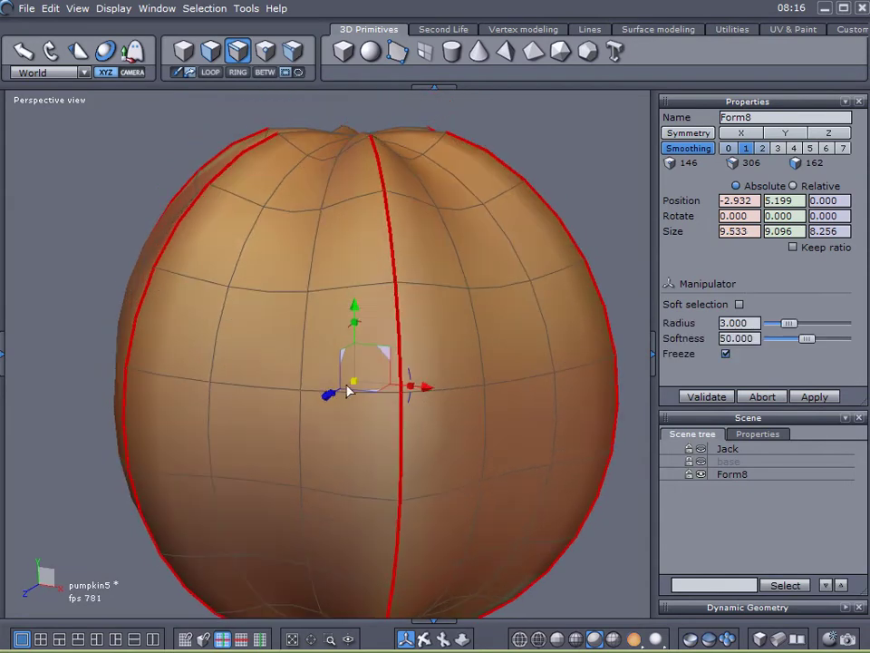
pyautogui.moveTo(353, 381); pyautogui.dragTo(343, 379)
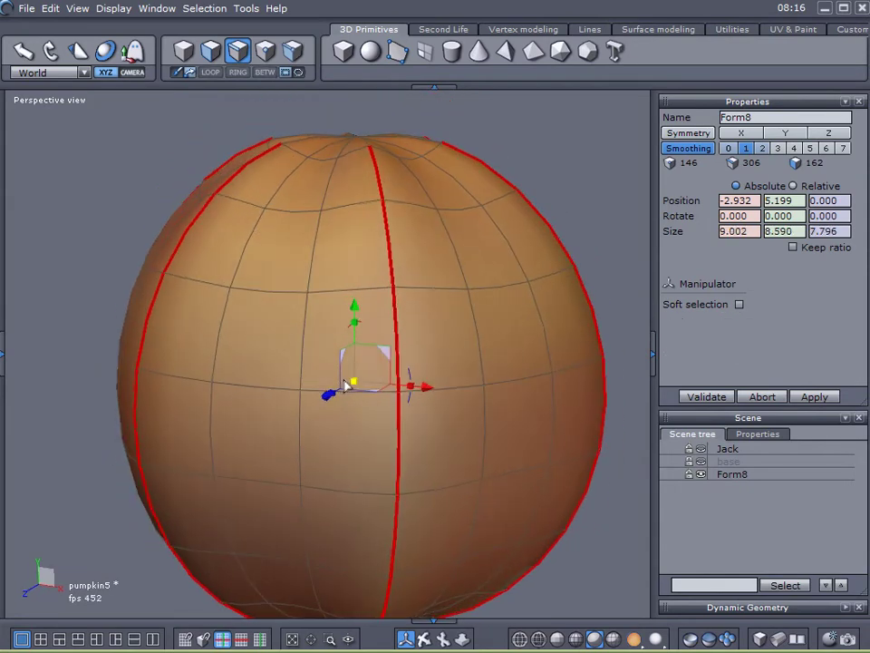
pyautogui.moveTo(510, 301); pyautogui.dragTo(601, 445, button='right')
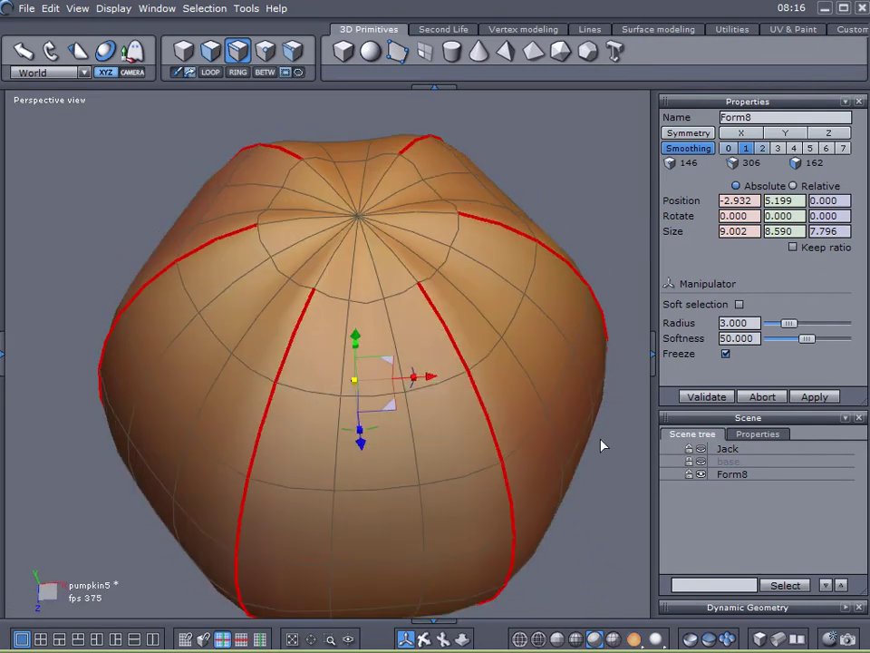
pyautogui.click(704, 399)
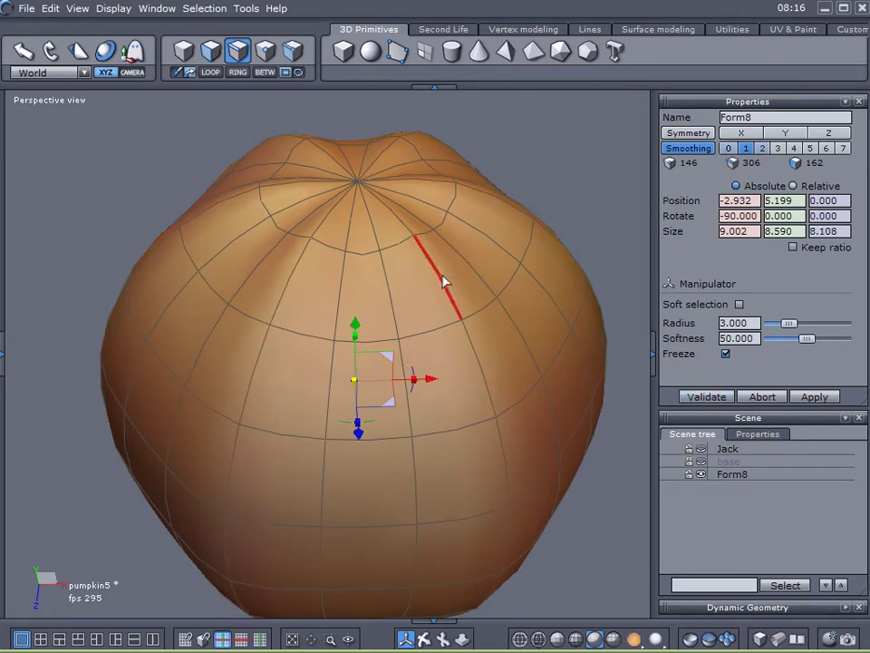
# Examine the pumpkin's radiating edge lines from directly above and the arrangement of its front faces
pyautogui.moveTo(355, 306); pyautogui.dragTo(357, 456, button='middle')
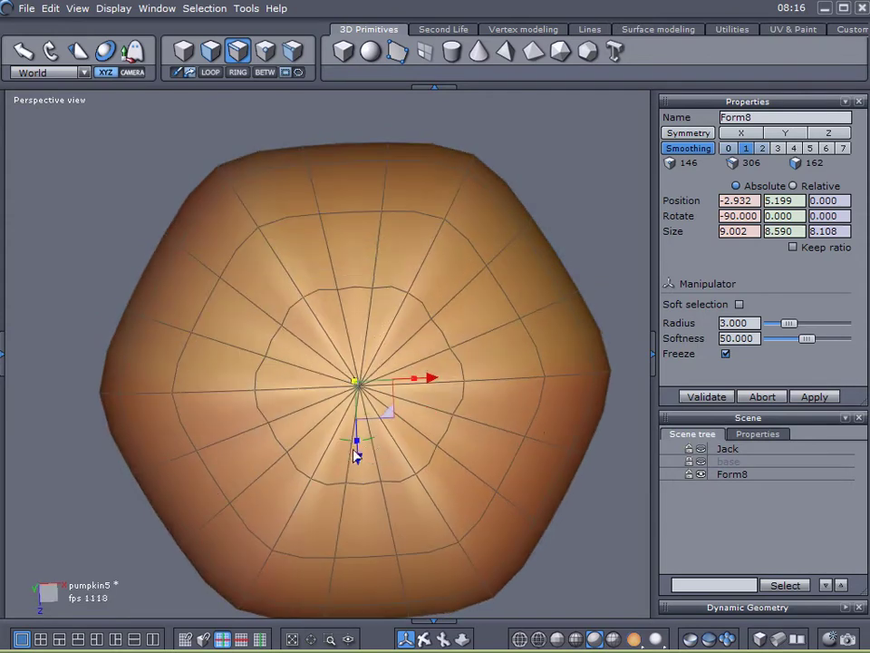
pyautogui.moveTo(539, 417)
pyautogui.mouseDown(button='middle')
pyautogui.moveTo(536, 391)
pyautogui.moveTo(530, 400)
pyautogui.mouseUp(button='middle')
pyautogui.click(530, 402)
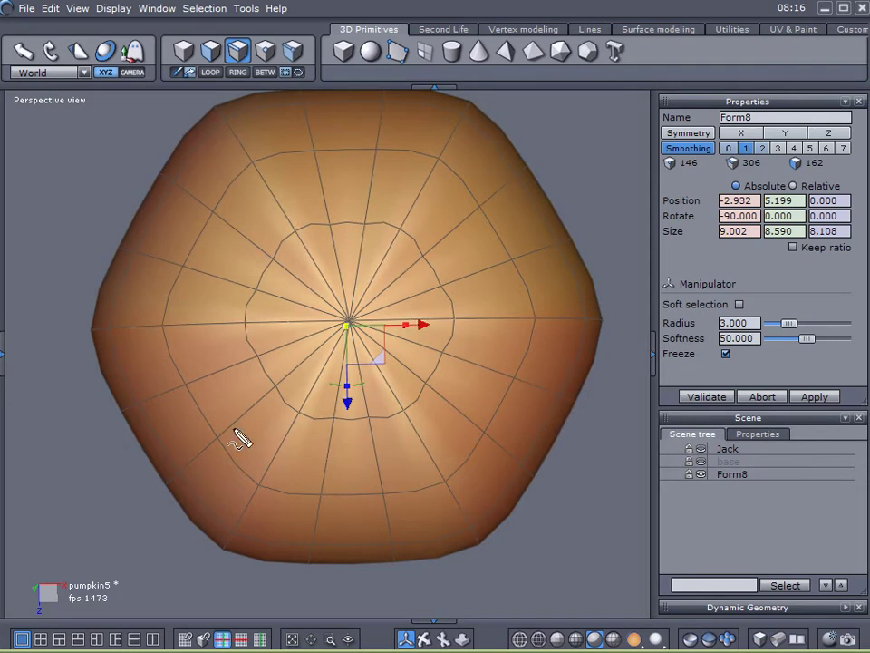
pyautogui.moveTo(514, 560)
pyautogui.mouseDown()
pyautogui.moveTo(517, 591)
pyautogui.moveTo(606, 562)
pyautogui.moveTo(594, 576)
pyautogui.moveTo(632, 573)
pyautogui.moveTo(634, 591)
pyautogui.mouseUp()
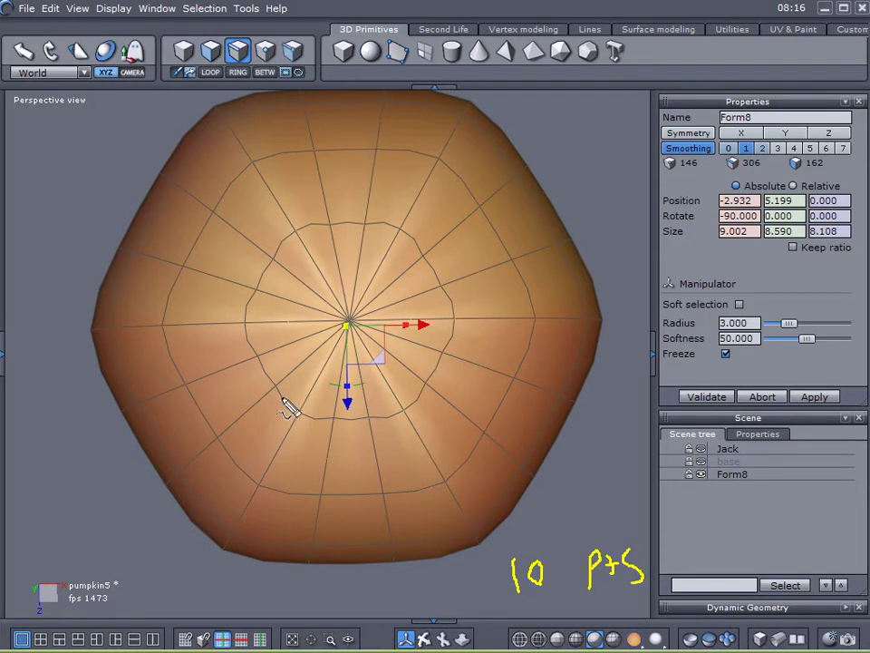
pyautogui.press('Escape')
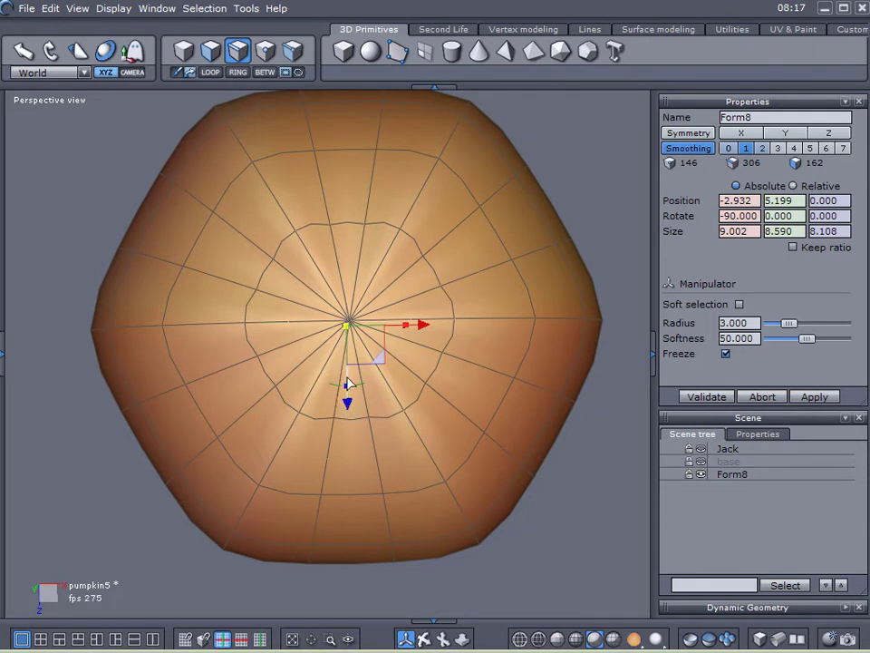
pyautogui.moveTo(368, 481)
pyautogui.mouseDown(button='right')
pyautogui.moveTo(394, 481)
pyautogui.moveTo(381, 486)
pyautogui.mouseUp(button='right')
pyautogui.moveTo(367, 390); pyautogui.dragTo(364, 408)
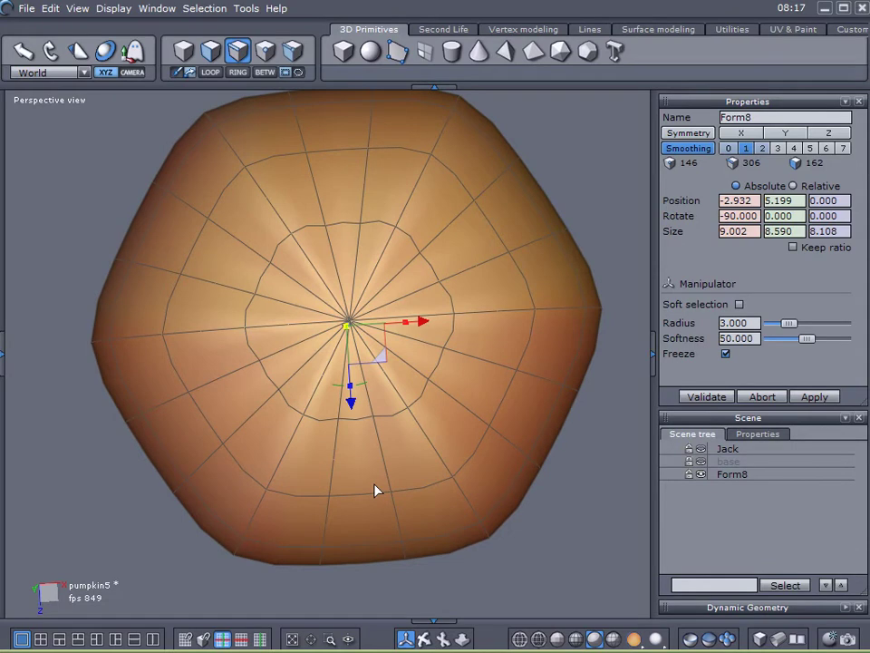
pyautogui.moveTo(348, 321)
pyautogui.mouseDown()
pyautogui.moveTo(349, 410)
pyautogui.moveTo(318, 574)
pyautogui.mouseUp()
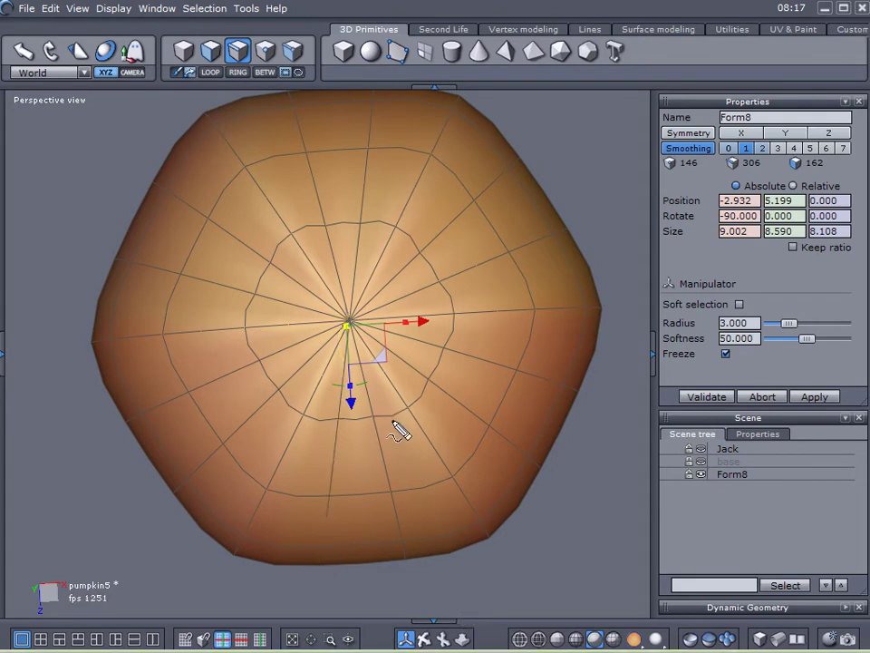
pyautogui.moveTo(349, 329); pyautogui.dragTo(363, 573)
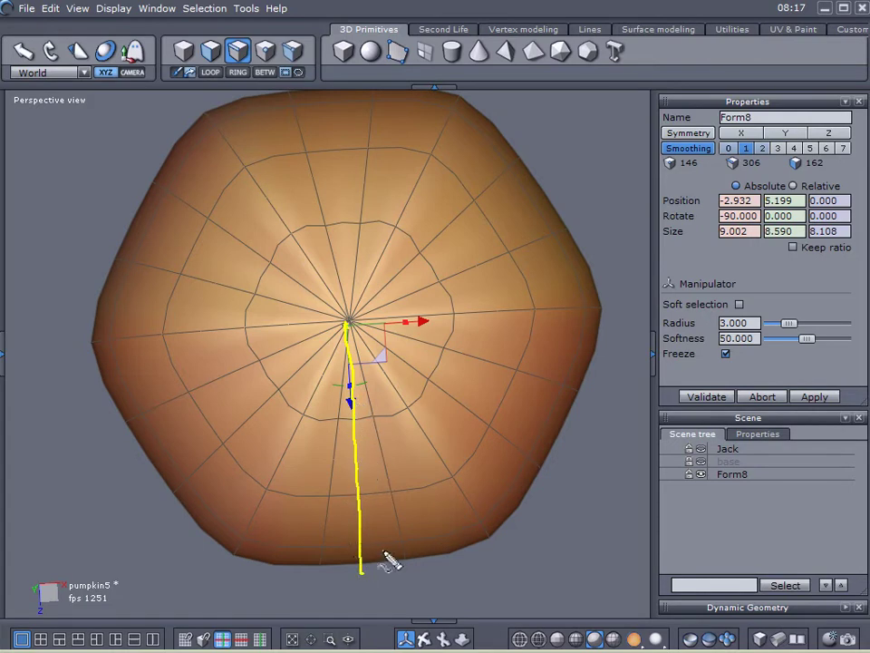
pyautogui.press('Escape')
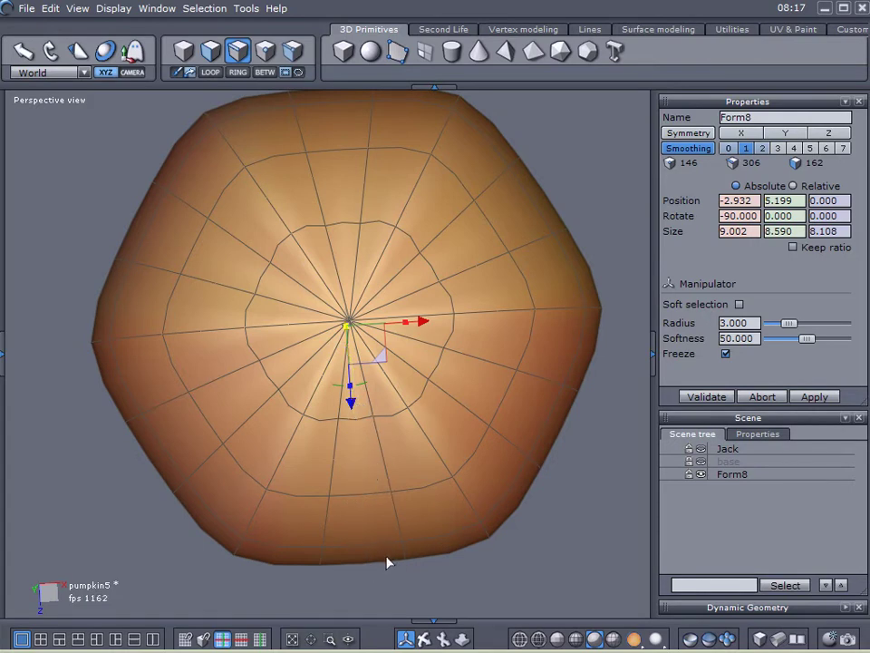
pyautogui.moveTo(396, 569); pyautogui.dragTo(378, 299, button='middle')
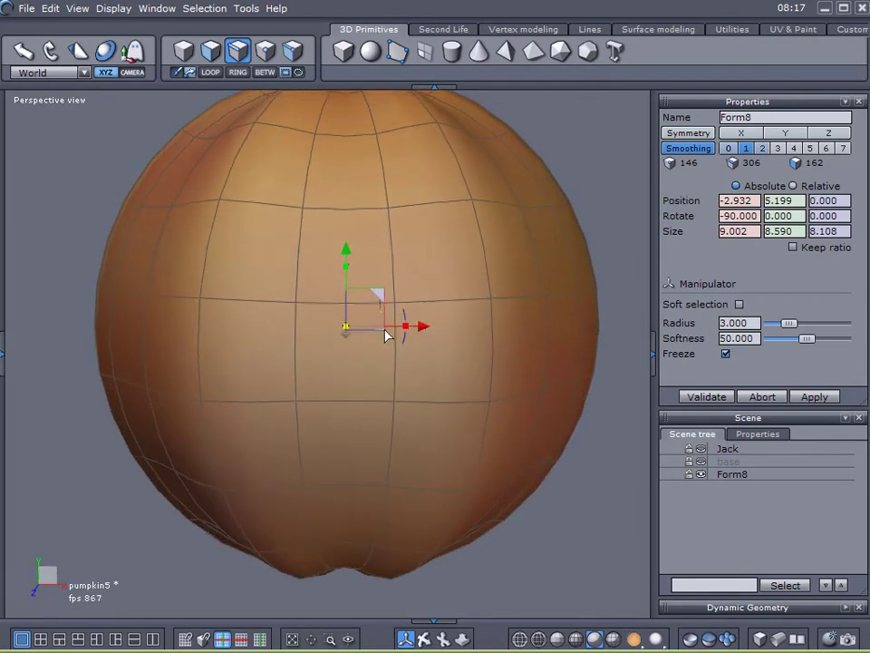
pyautogui.moveTo(389, 354); pyautogui.dragTo(380, 458, button='middle')
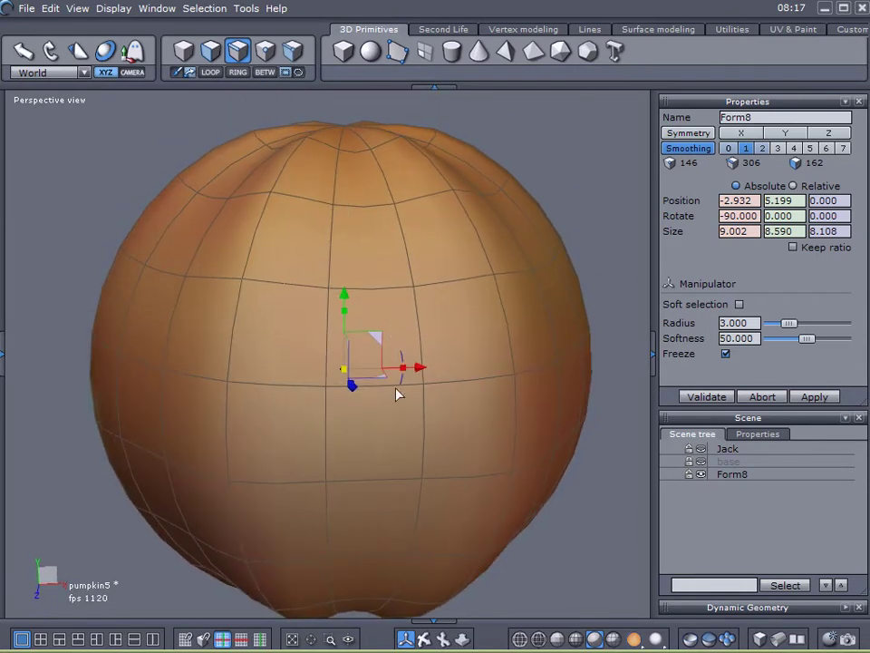
# Try to extrude a single face near the middle of the pumpkin's front outward
pyautogui.click(216, 58)
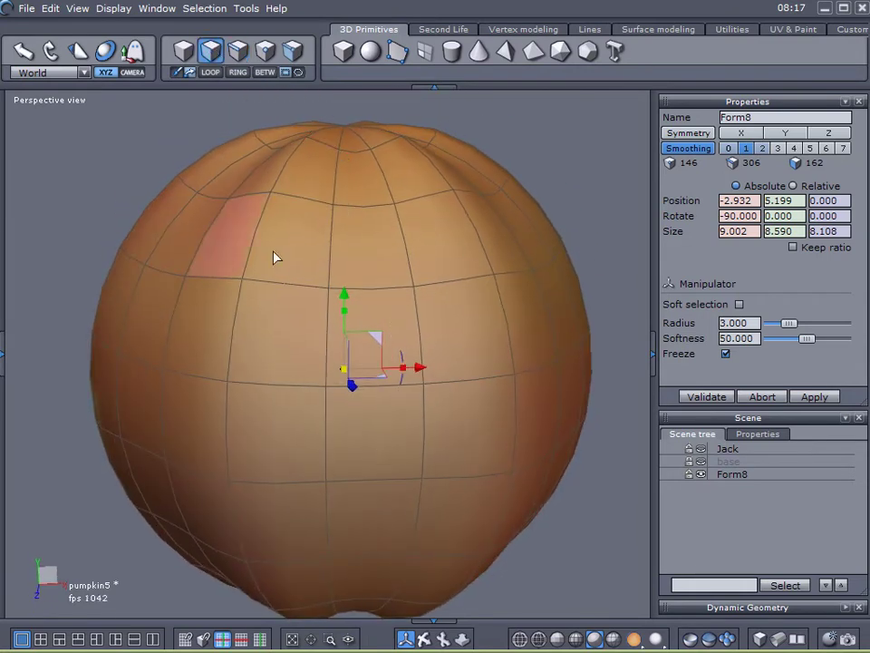
pyautogui.click(377, 418)
pyautogui.moveTo(202, 412); pyautogui.dragTo(341, 381, button='middle')
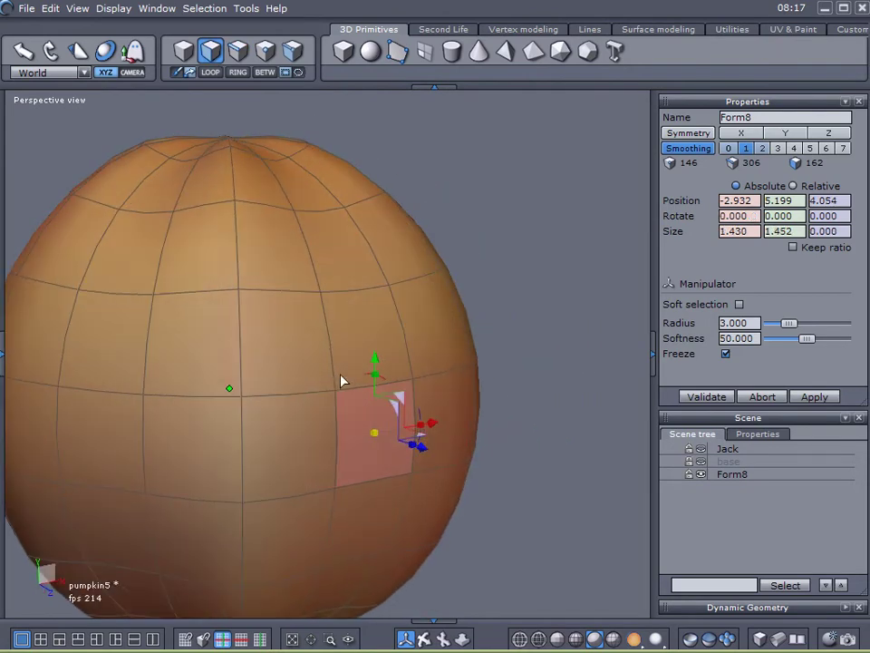
pyautogui.click(523, 29)
pyautogui.click(370, 52)
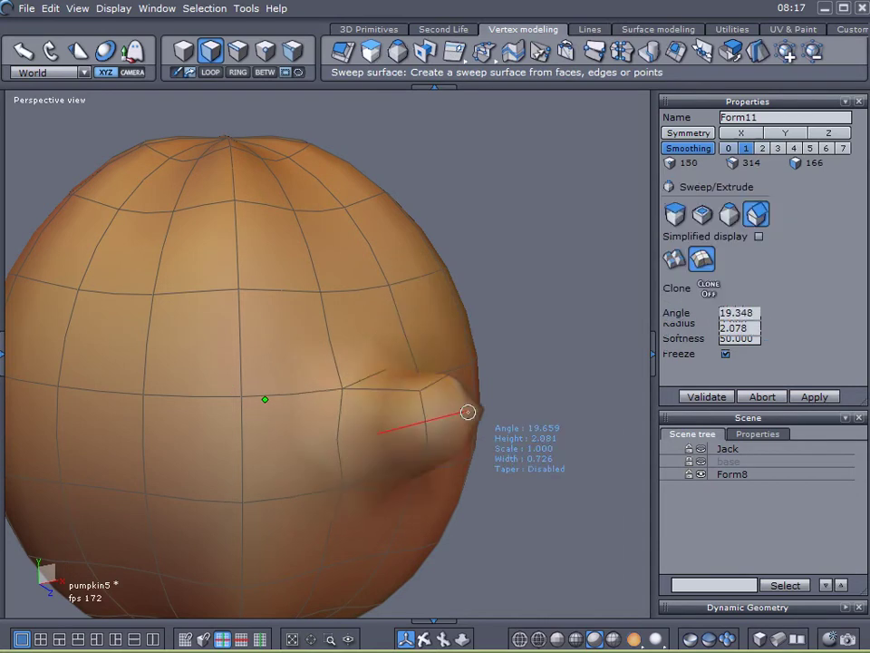
pyautogui.click(764, 399)
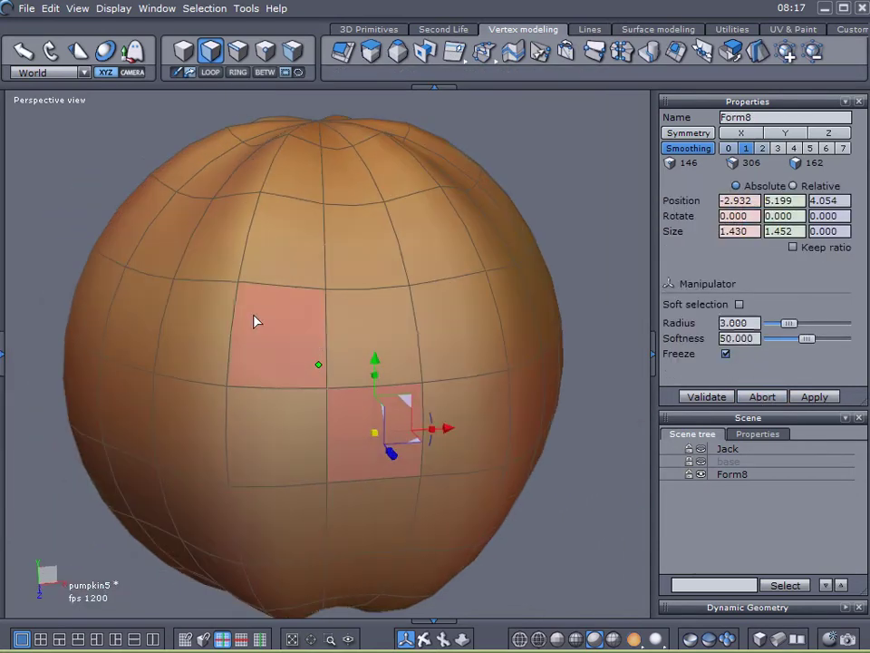
# Try to extrude two upper front faces, one on each side of the middle column, as a pair
pyautogui.click(263, 323)
pyautogui.keyDown('shift'); pyautogui.click(459, 325); pyautogui.keyUp('shift')
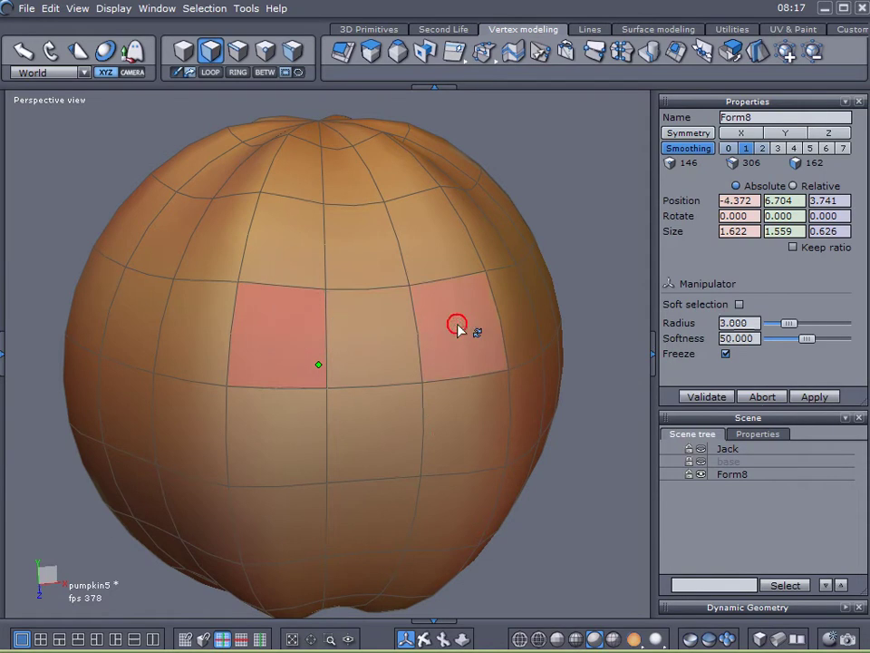
pyautogui.click(371, 53)
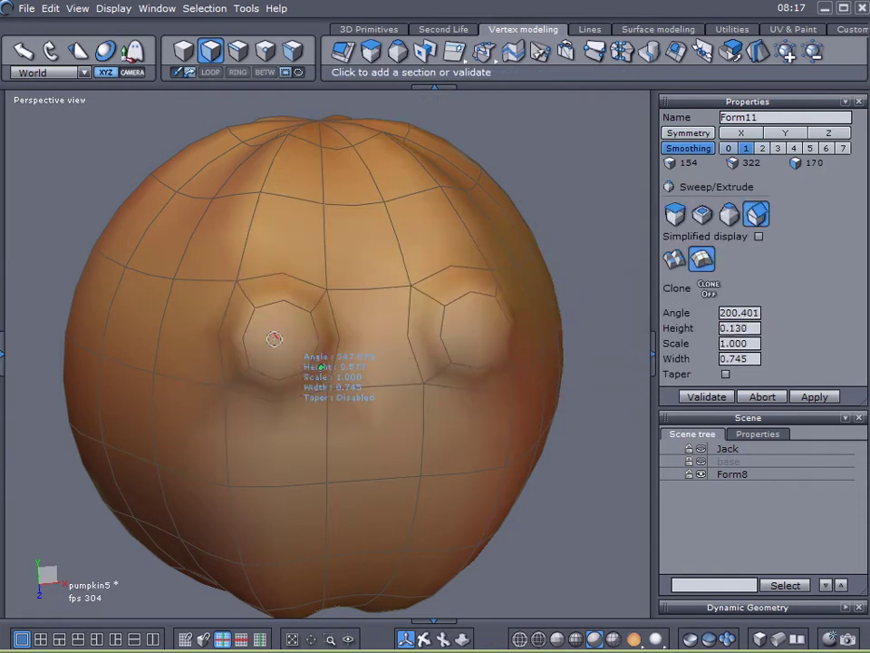
pyautogui.click(764, 396)
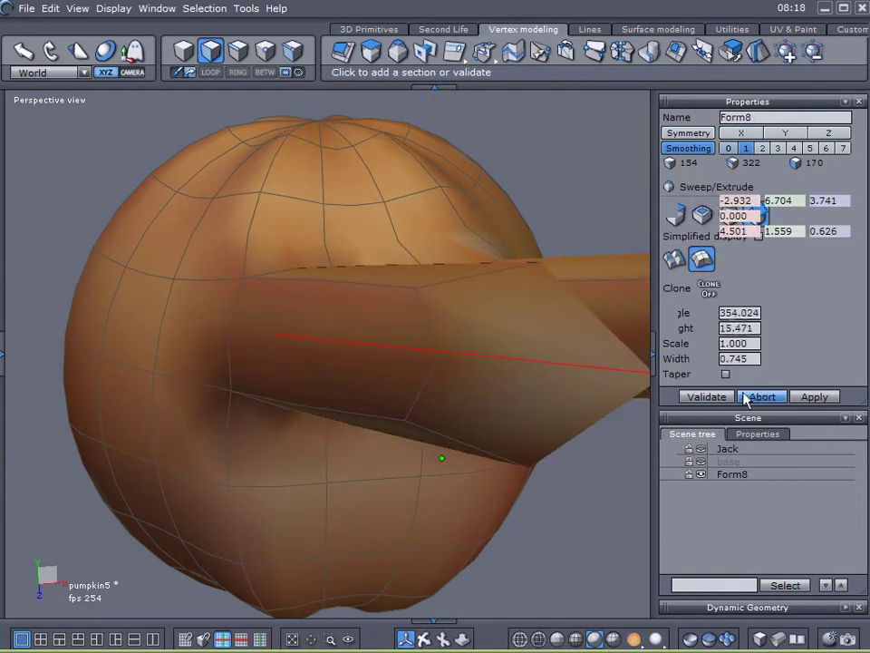
# Select the full edge loop surrounding the bottom pole of the pumpkin
pyautogui.moveTo(571, 371); pyautogui.dragTo(433, 302, button='middle')
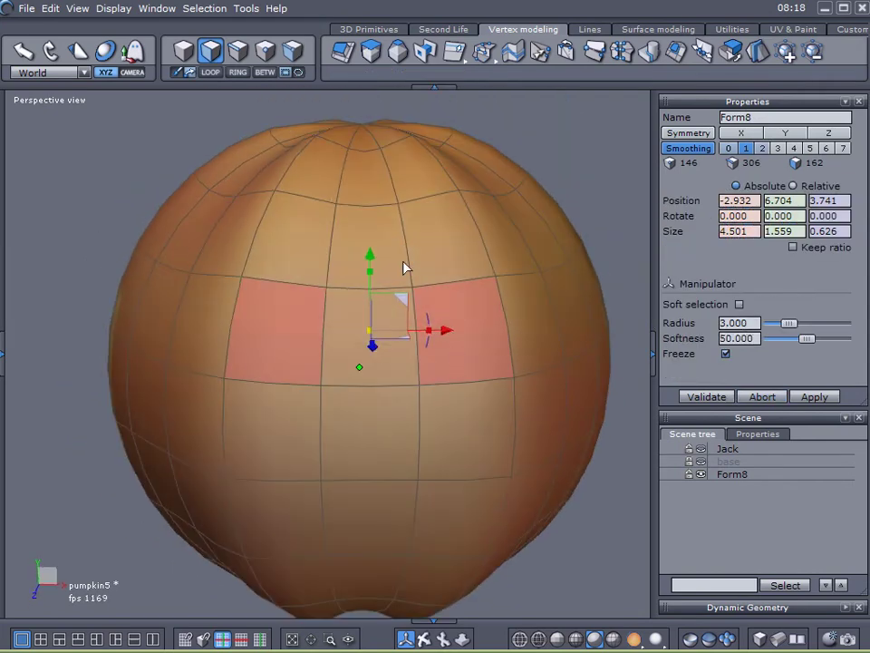
pyautogui.moveTo(438, 363); pyautogui.dragTo(440, 316, button='middle')
pyautogui.moveTo(446, 405); pyautogui.dragTo(428, 298, button='middle')
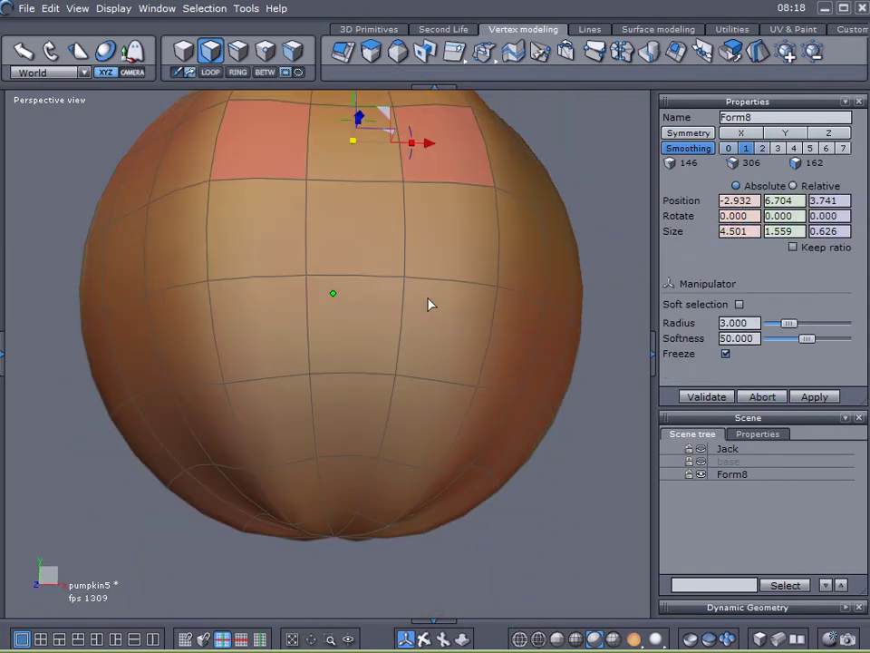
pyautogui.click(243, 52)
pyautogui.click(337, 519)
pyautogui.click(212, 73)
pyautogui.moveTo(400, 393); pyautogui.dragTo(405, 332, button='middle')
pyautogui.moveTo(438, 436); pyautogui.dragTo(426, 368, button='middle')
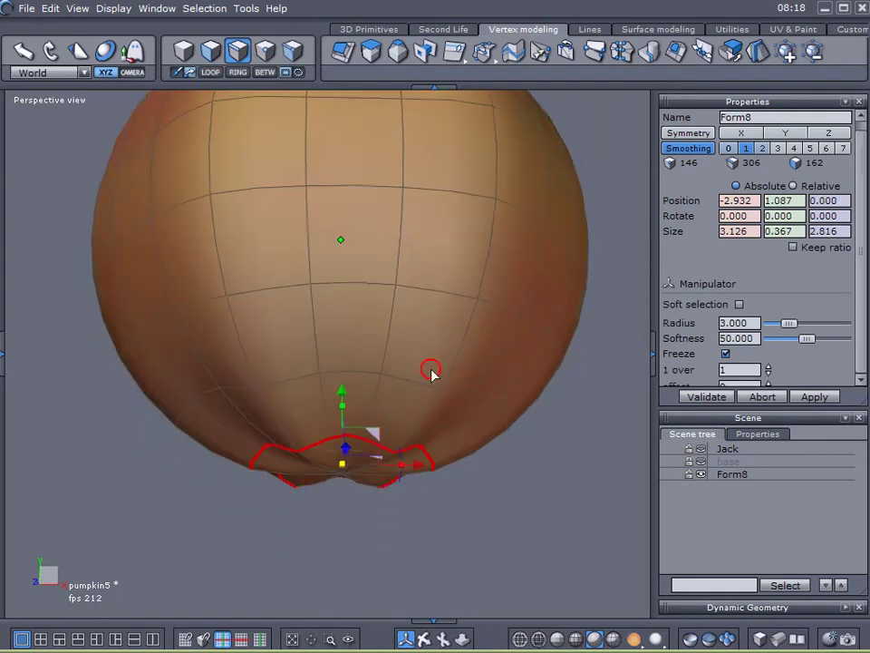
# Flatten the bottom edge loop vertically to about 0.04 high and adjust its height to about 1.2
pyautogui.scroll(5, 325, 466)
pyautogui.moveTo(400, 423)
pyautogui.mouseDown(button='middle')
pyautogui.moveTo(404, 412)
pyautogui.moveTo(389, 408)
pyautogui.mouseUp(button='middle')
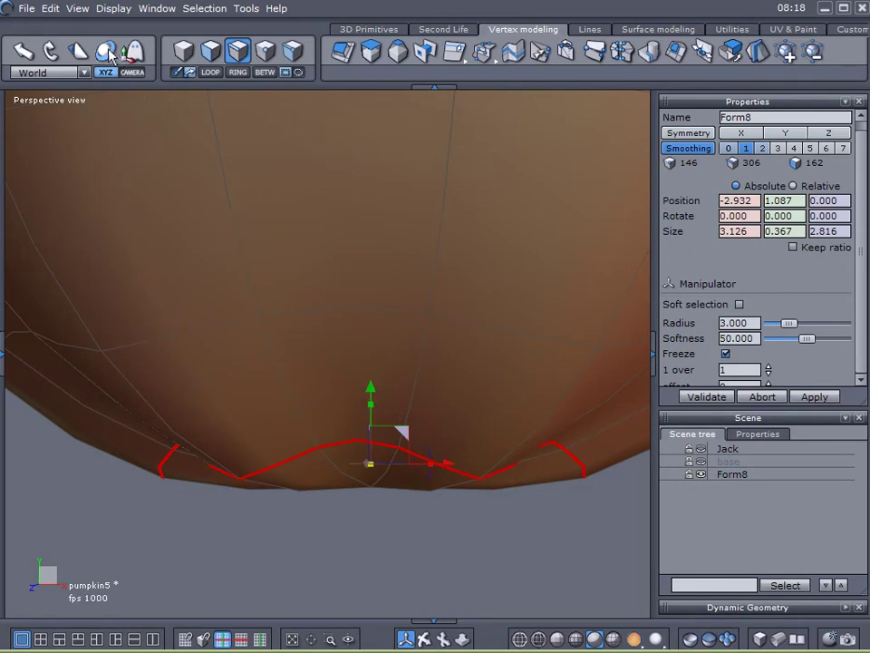
pyautogui.moveTo(330, 336)
pyautogui.mouseDown(button='middle')
pyautogui.moveTo(324, 344)
pyautogui.moveTo(308, 328)
pyautogui.moveTo(314, 332)
pyautogui.mouseUp(button='middle')
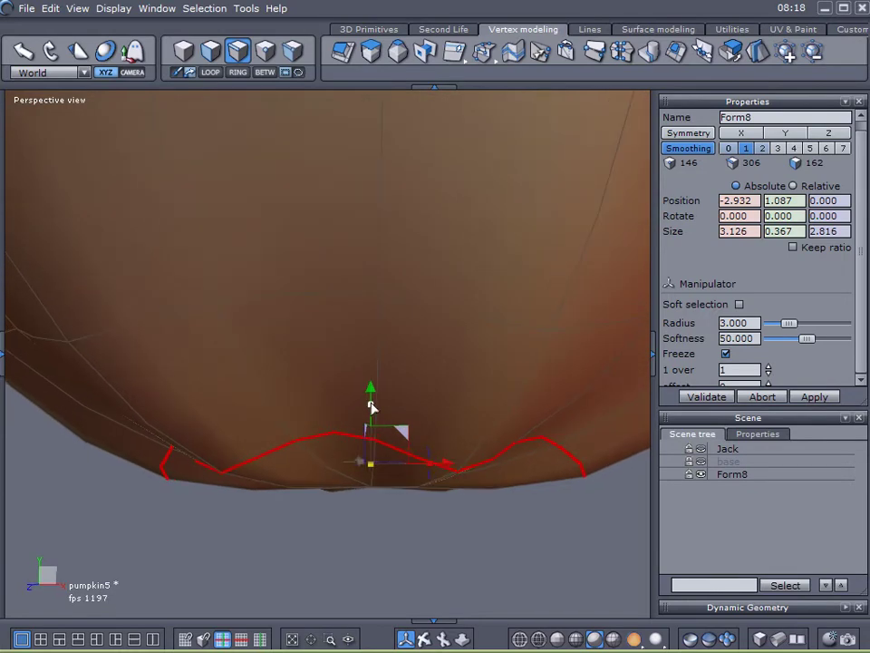
pyautogui.moveTo(371, 406); pyautogui.dragTo(375, 474)
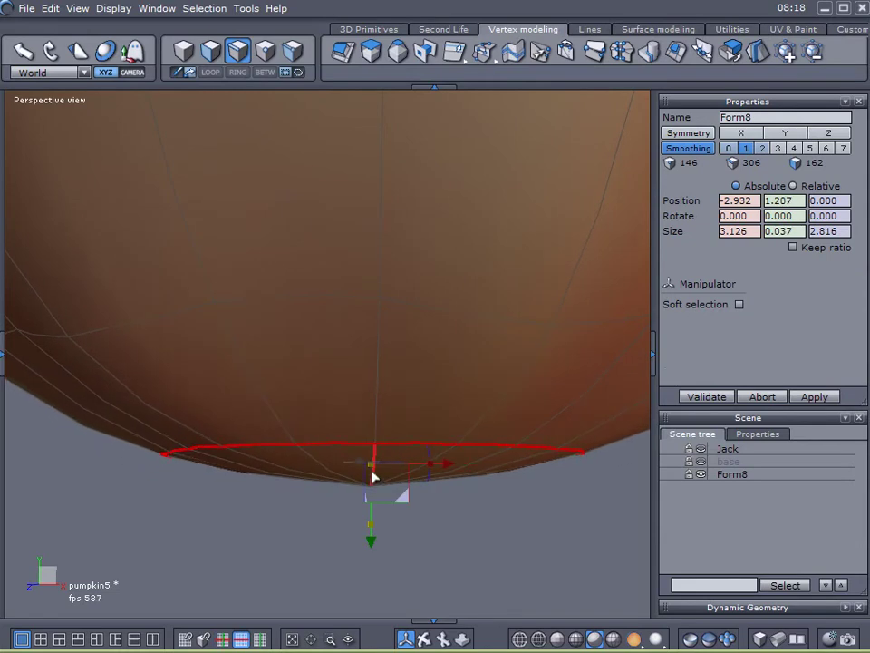
pyautogui.moveTo(413, 362)
pyautogui.mouseDown(button='middle')
pyautogui.moveTo(417, 372)
pyautogui.moveTo(405, 373)
pyautogui.mouseUp(button='middle')
pyautogui.moveTo(370, 381); pyautogui.dragTo(367, 393)
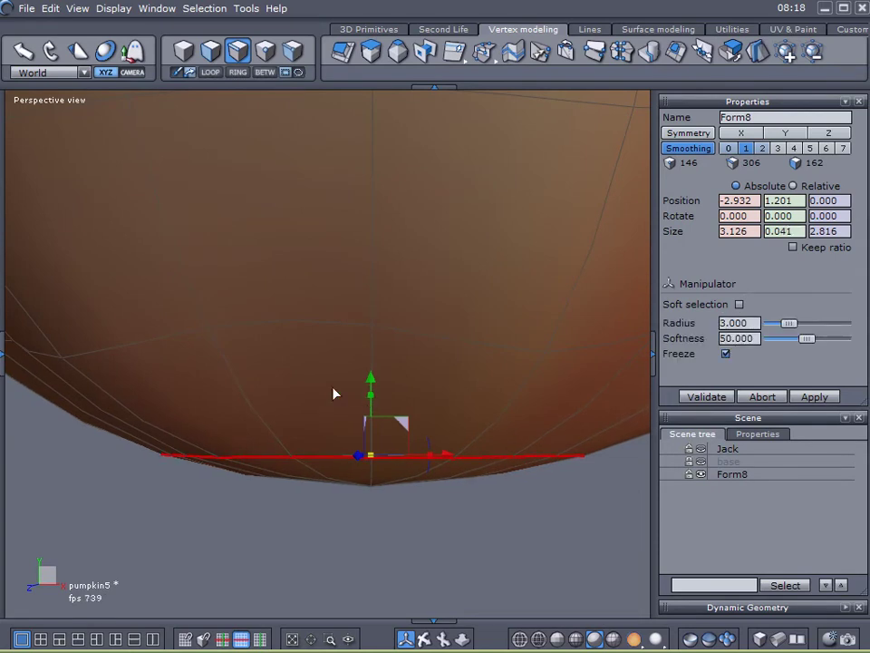
# Raise the pumpkin's bottom pole point to a Y position of about 1.26
pyautogui.click(265, 50)
pyautogui.moveTo(515, 357); pyautogui.dragTo(385, 460, button='middle')
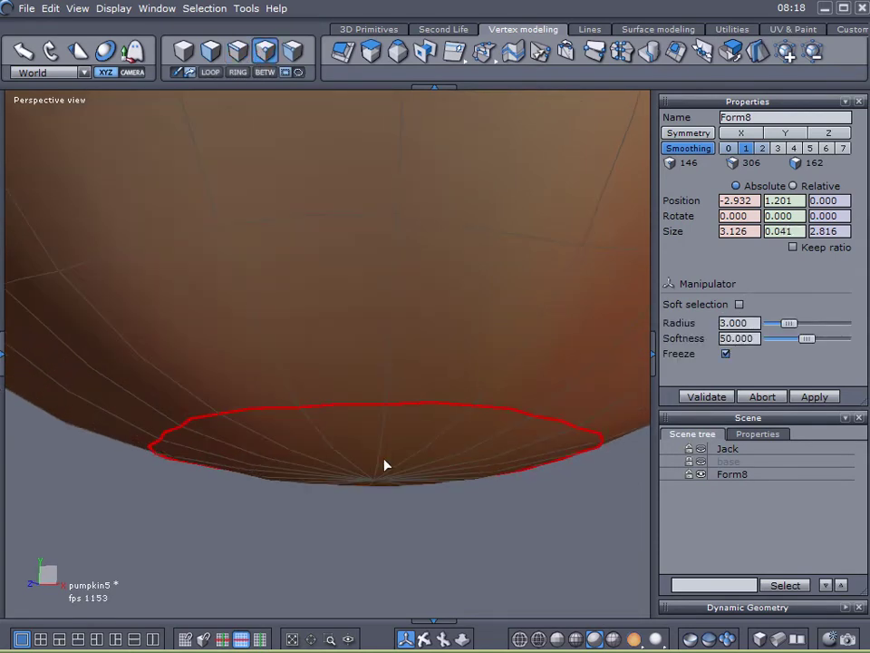
pyautogui.click(373, 482)
pyautogui.moveTo(372, 405); pyautogui.dragTo(375, 374)
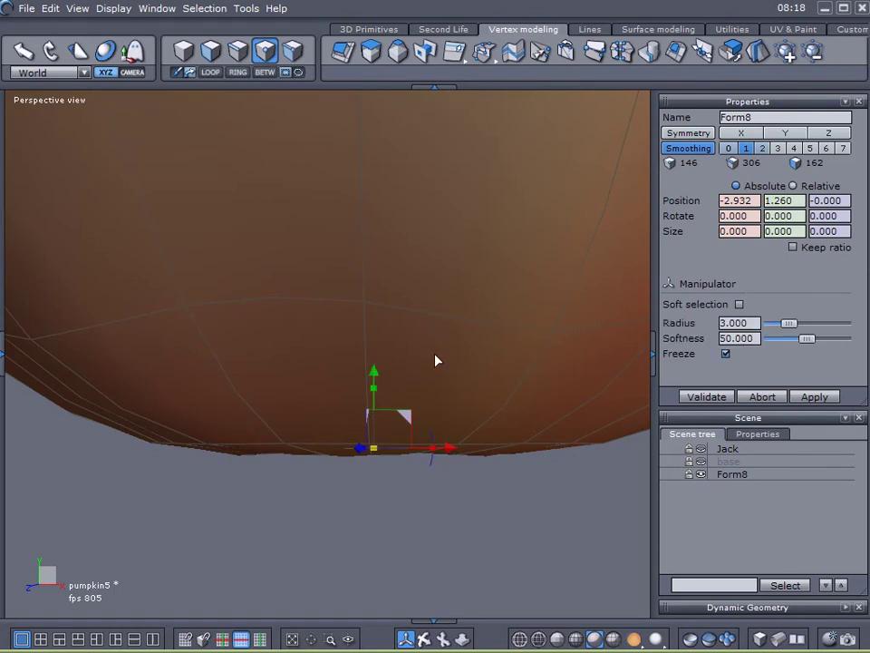
# Show the base and lower the whole pumpkin onto it, to a Y position of about 4.89
pyautogui.scroll(-3, 426, 361)
pyautogui.click(702, 462)
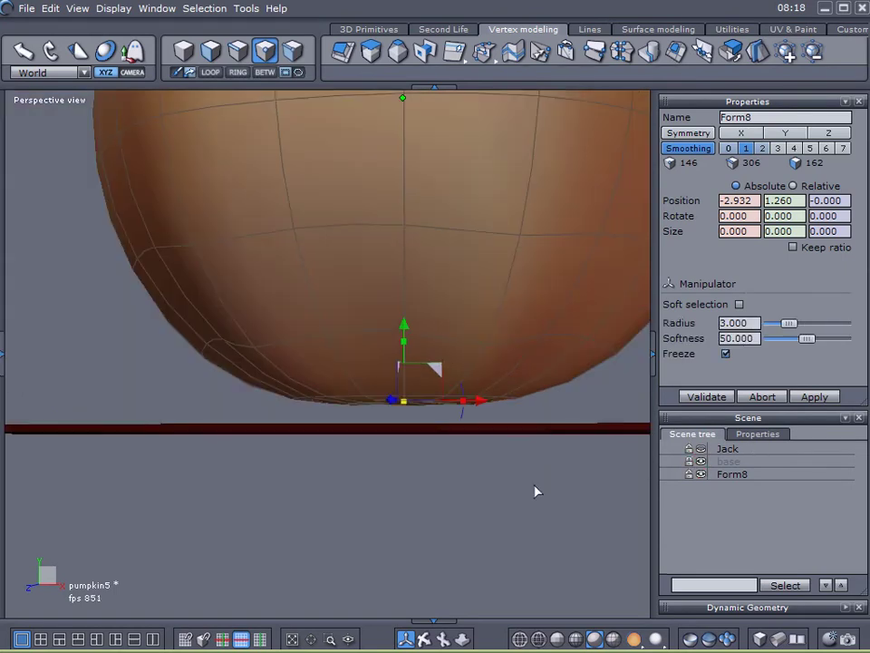
pyautogui.click(533, 487)
pyautogui.moveTo(474, 163); pyautogui.dragTo(472, 232, button='middle')
pyautogui.moveTo(397, 99); pyautogui.dragTo(395, 133)
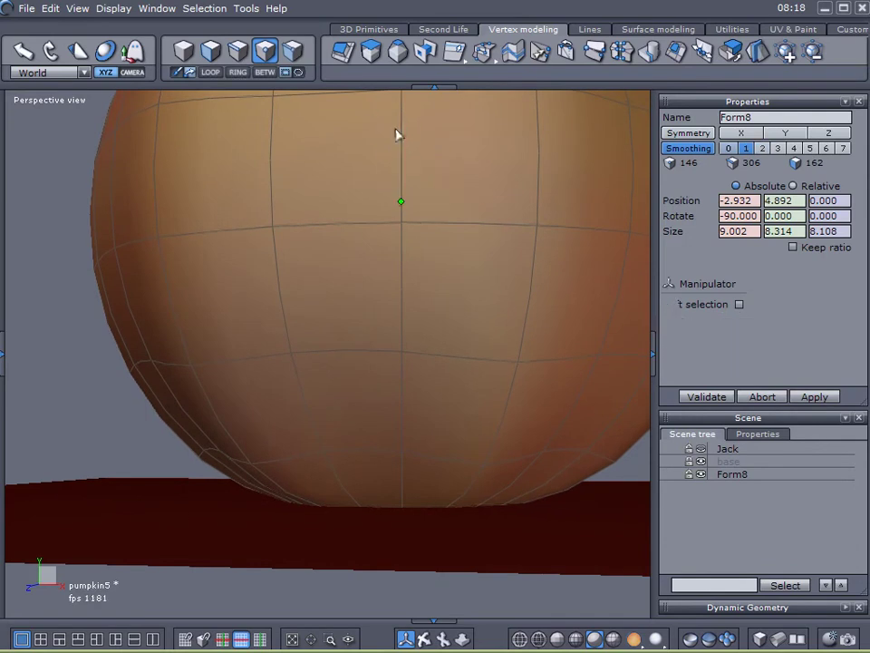
# Unlock the base, select its underside face from below, and hide that face
pyautogui.click(688, 461)
pyautogui.click(710, 458)
pyautogui.moveTo(552, 470); pyautogui.dragTo(538, 360, button='right')
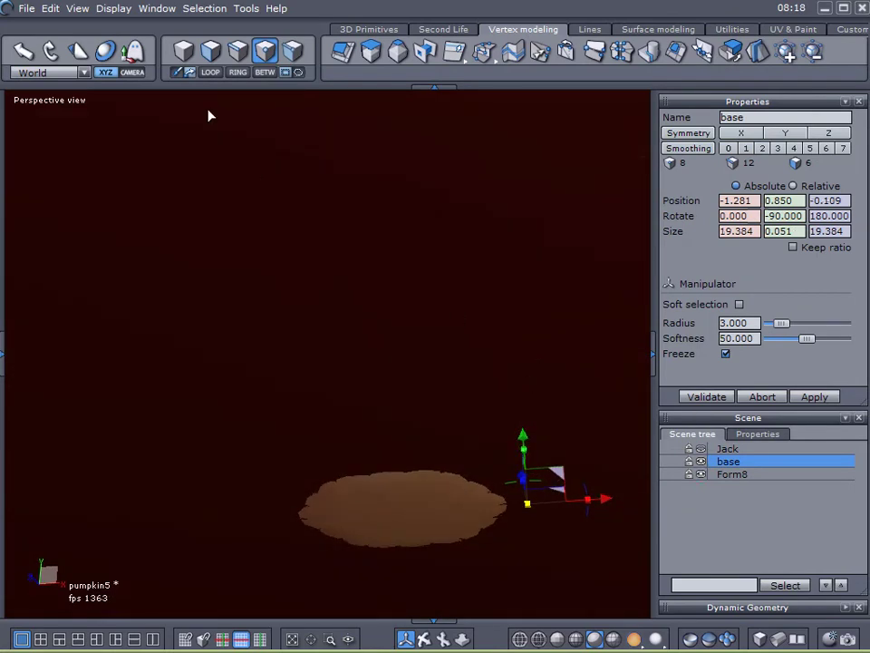
pyautogui.click(210, 51)
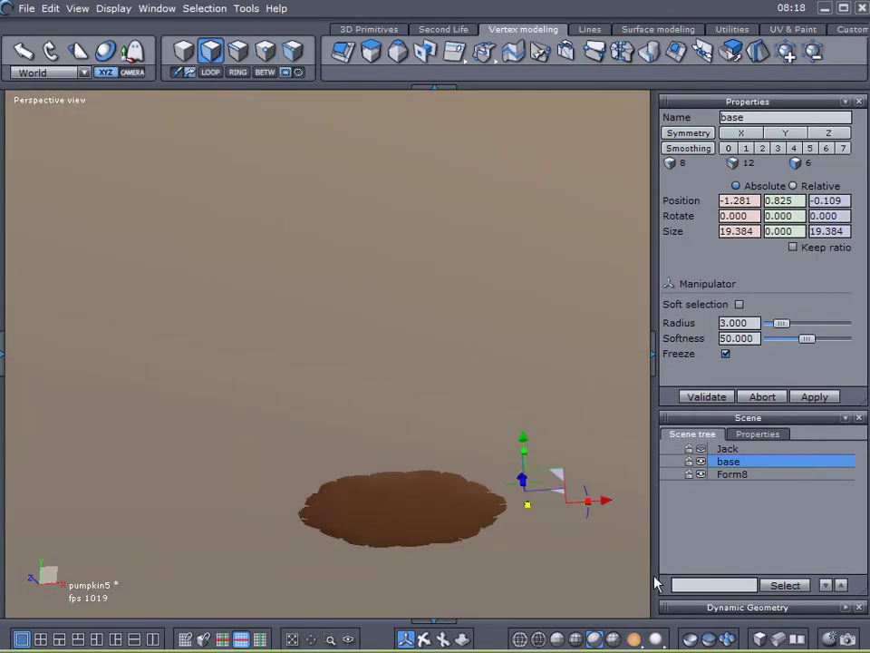
pyautogui.click(691, 639)
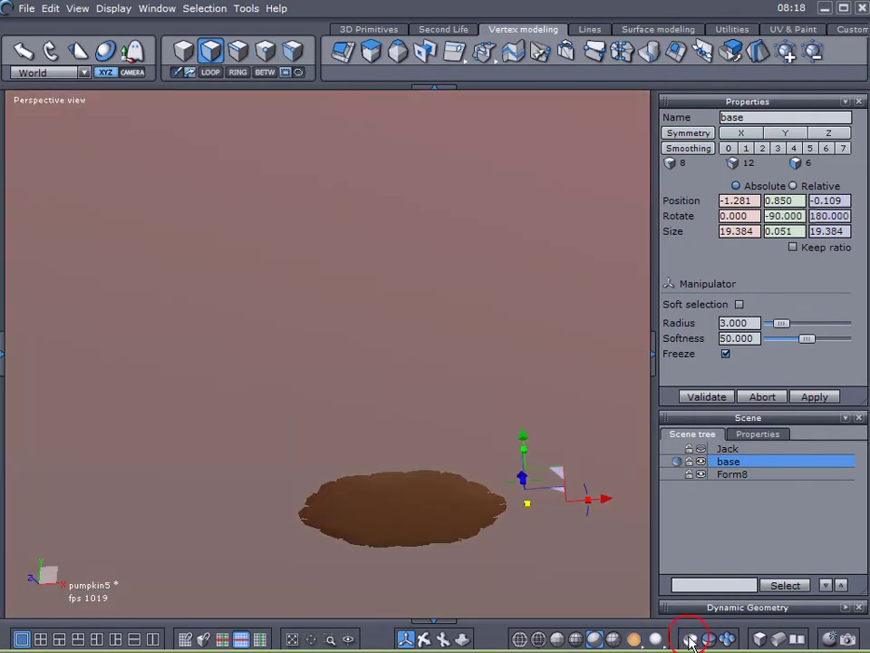
# Select the whole pumpkin as an object and raise it through the base to a Y position of about 4.95
pyautogui.click(714, 478)
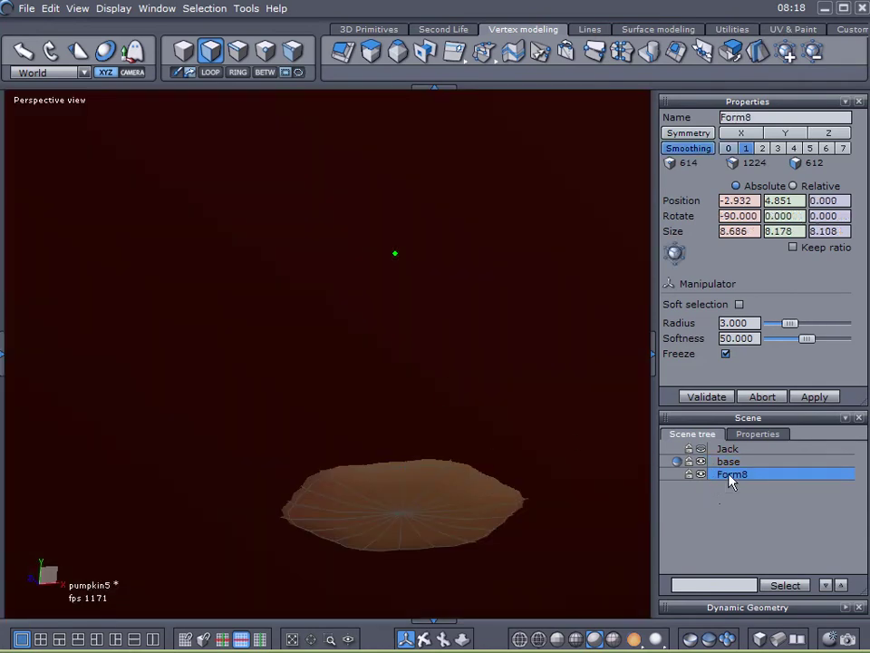
pyautogui.scroll(-5, 515, 462)
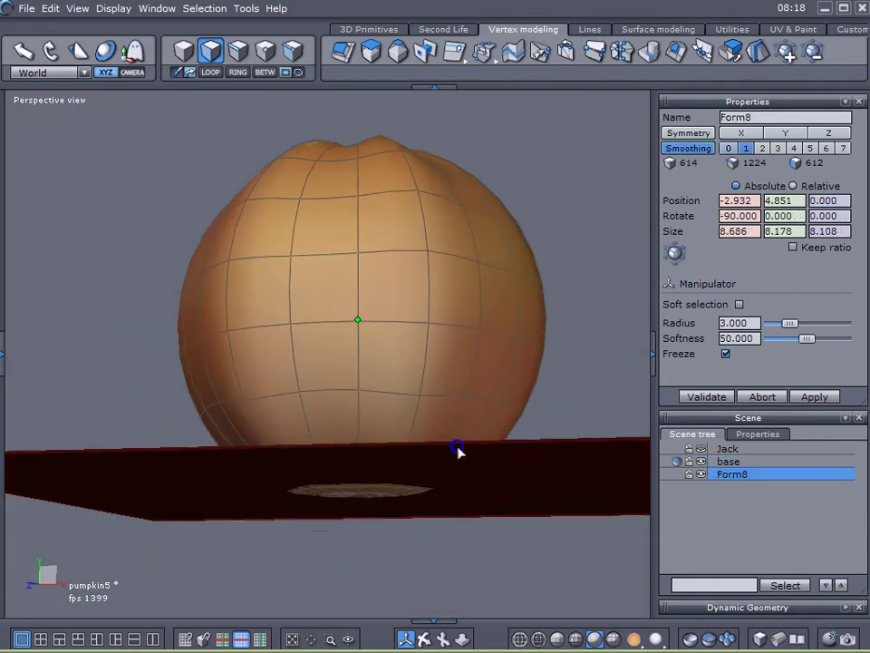
pyautogui.click(701, 508)
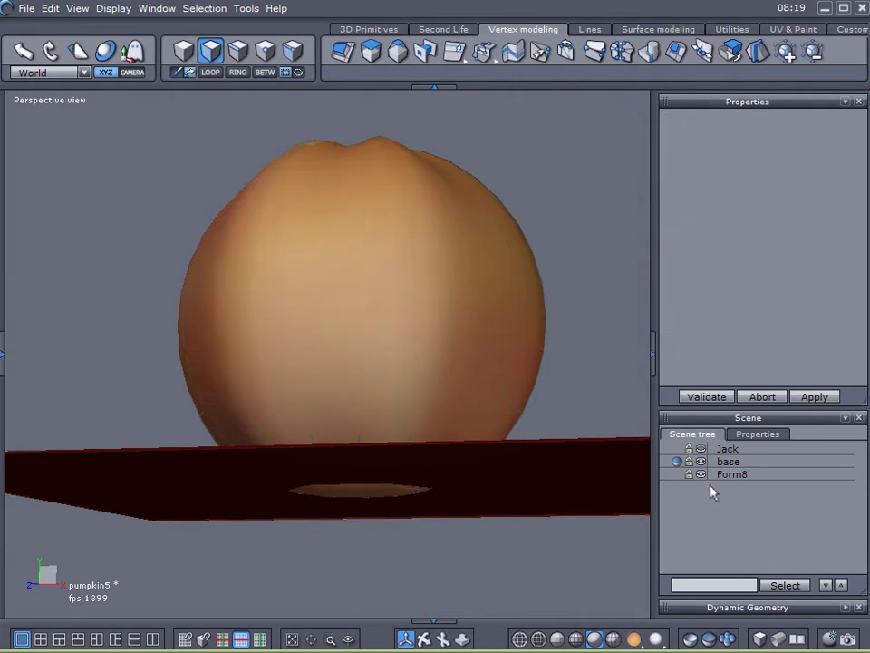
pyautogui.click(712, 476)
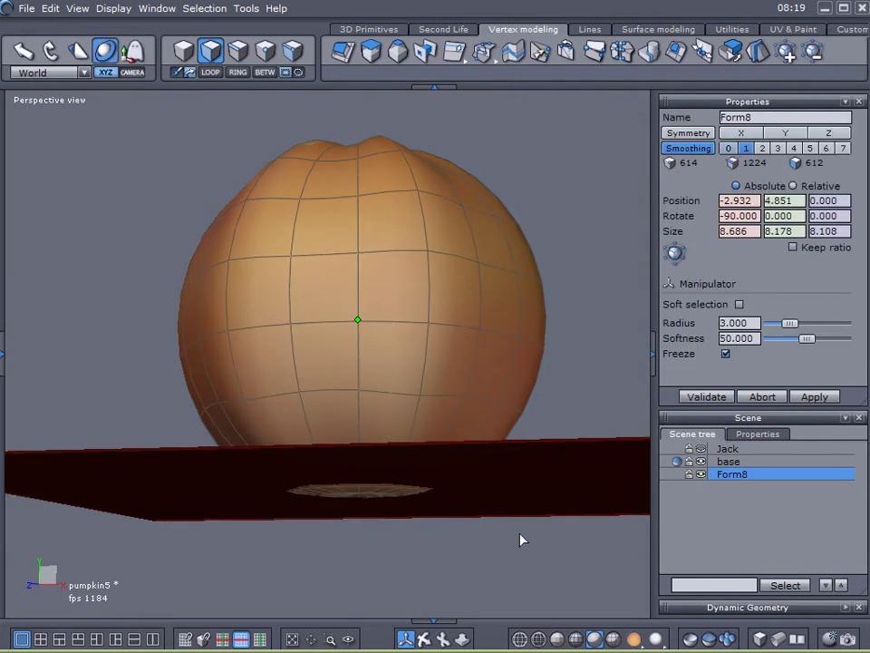
pyautogui.click(685, 519)
pyautogui.click(617, 333)
pyautogui.click(718, 476)
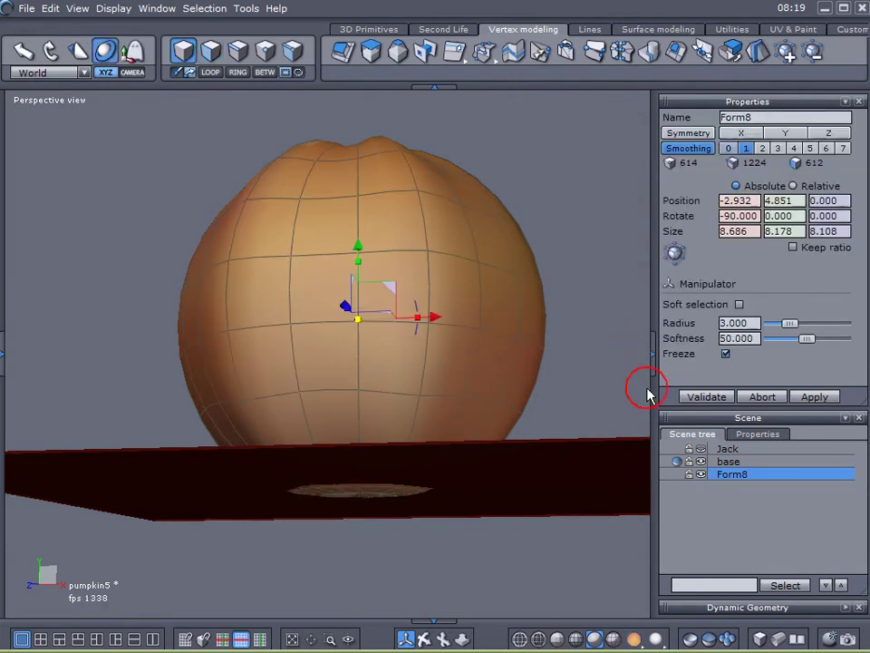
pyautogui.moveTo(366, 354); pyautogui.dragTo(383, 267, button='middle')
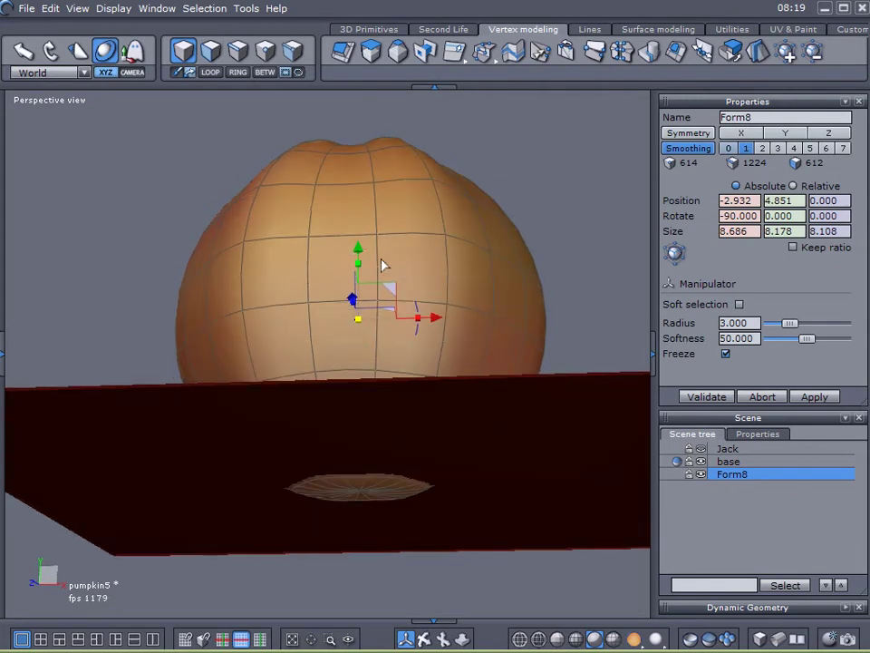
pyautogui.moveTo(364, 254); pyautogui.dragTo(370, 251)
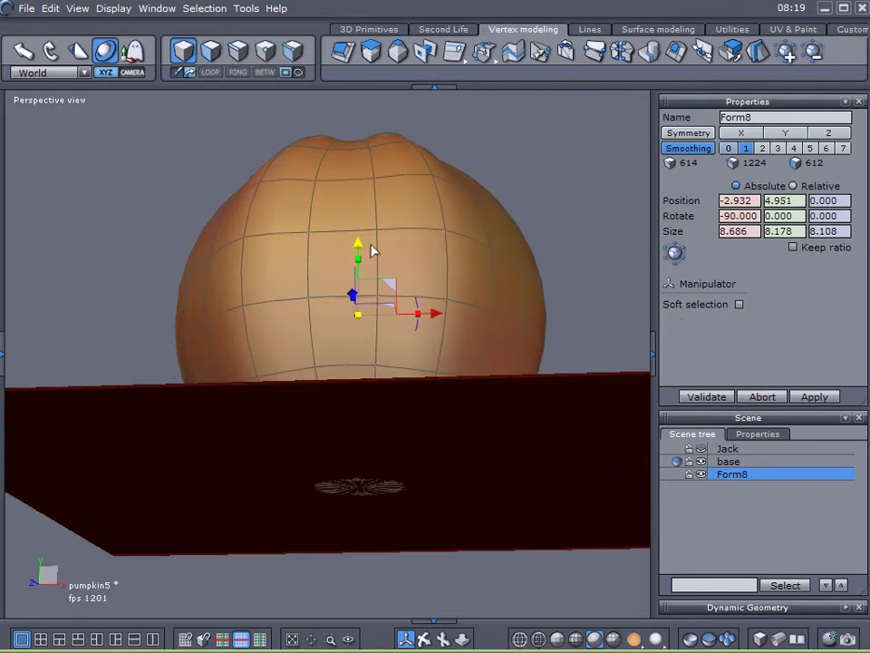
pyautogui.moveTo(370, 251); pyautogui.dragTo(369, 246)
# Fine-tune the pumpkin's seating height on the base to a Y position of about 4.946, checking from below
pyautogui.scroll(3, 359, 407)
pyautogui.scroll(3, 345, 340)
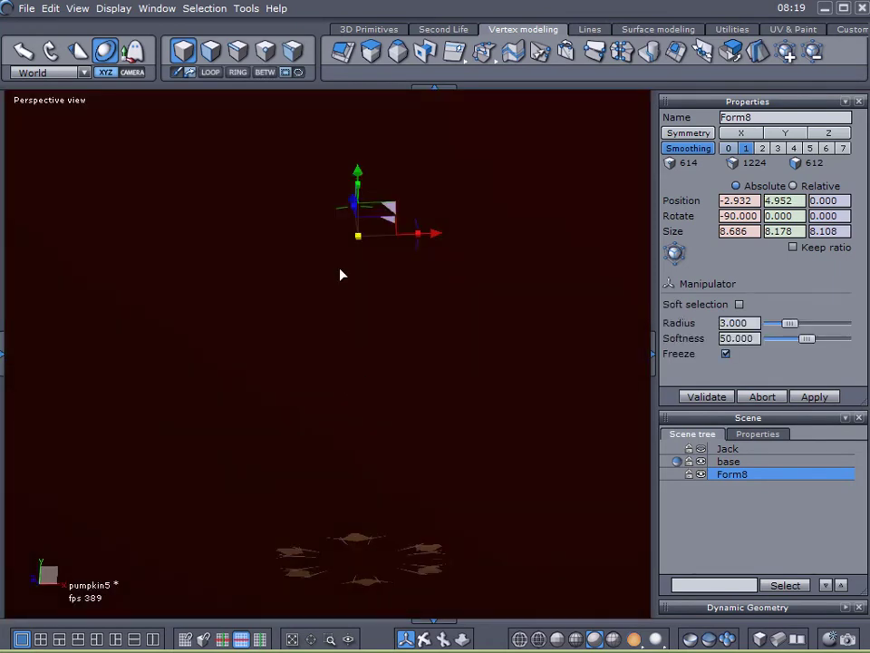
pyautogui.moveTo(359, 171); pyautogui.dragTo(359, 169)
pyautogui.moveTo(361, 240); pyautogui.dragTo(357, 371, button='middle')
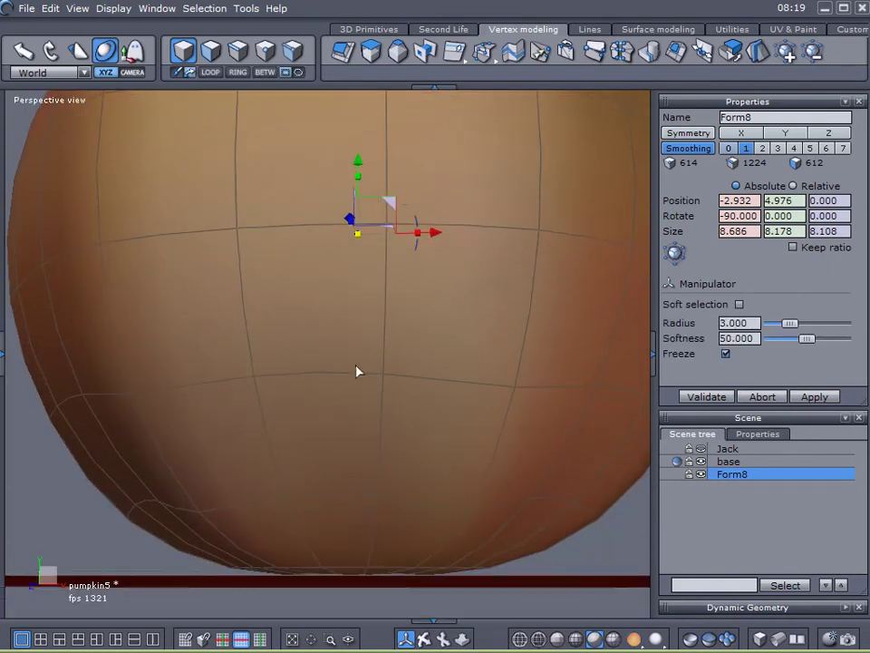
pyautogui.moveTo(363, 178); pyautogui.dragTo(363, 185)
pyautogui.moveTo(329, 335); pyautogui.dragTo(357, 125, button='middle')
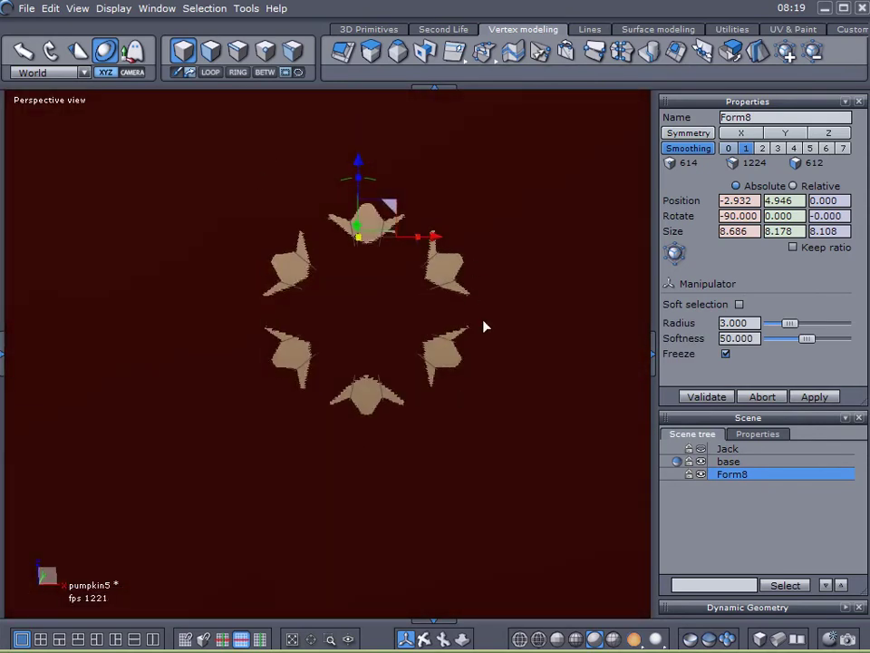
pyautogui.moveTo(514, 269); pyautogui.dragTo(600, 461, button='middle')
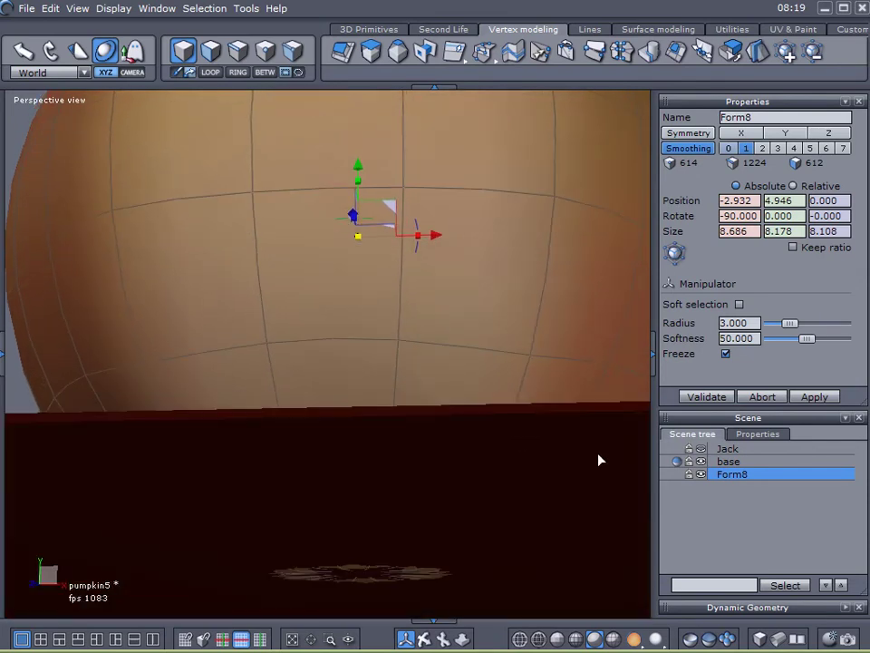
# Hide the base and bring the pumpkin's top into close view
pyautogui.click(698, 462)
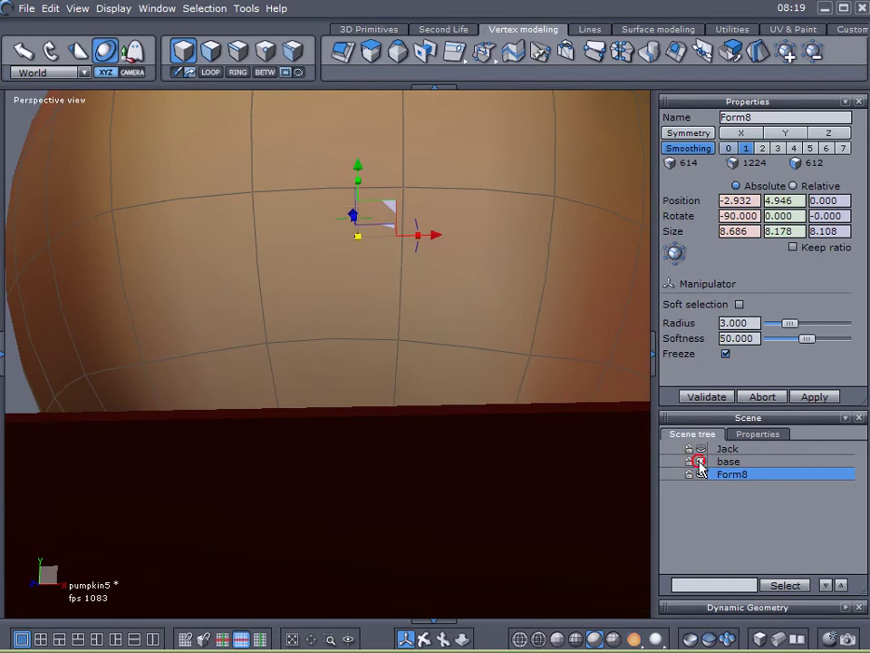
pyautogui.click(699, 461)
pyautogui.scroll(-4, 539, 396)
pyautogui.moveTo(517, 443); pyautogui.dragTo(528, 481, button='middle')
pyautogui.moveTo(467, 394); pyautogui.dragTo(380, 197, button='middle')
pyautogui.scroll(4, 379, 190)
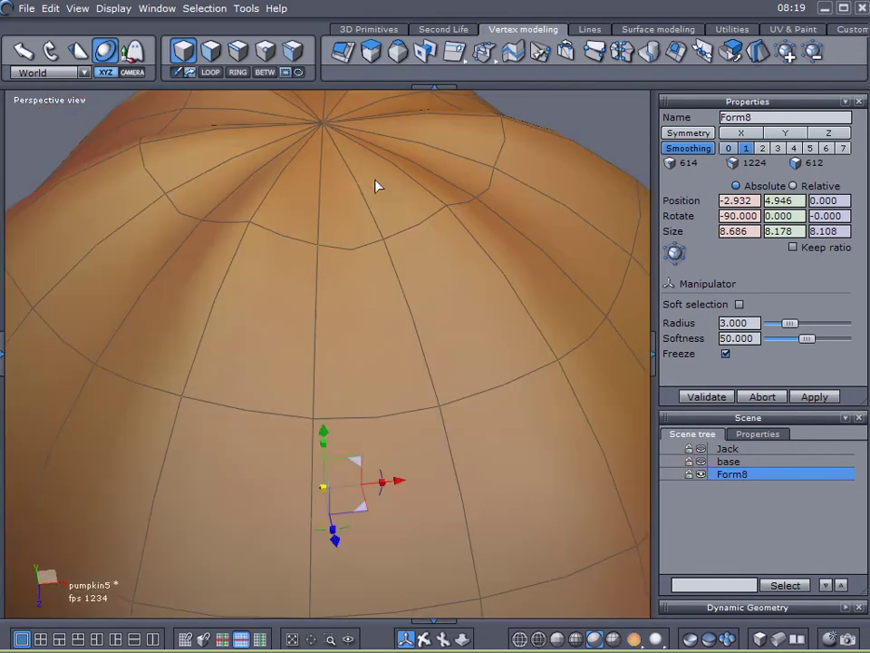
# Select the edge loop around the pumpkin's top pole and extract it inward to a small ring about 0.9 wide
pyautogui.click(241, 52)
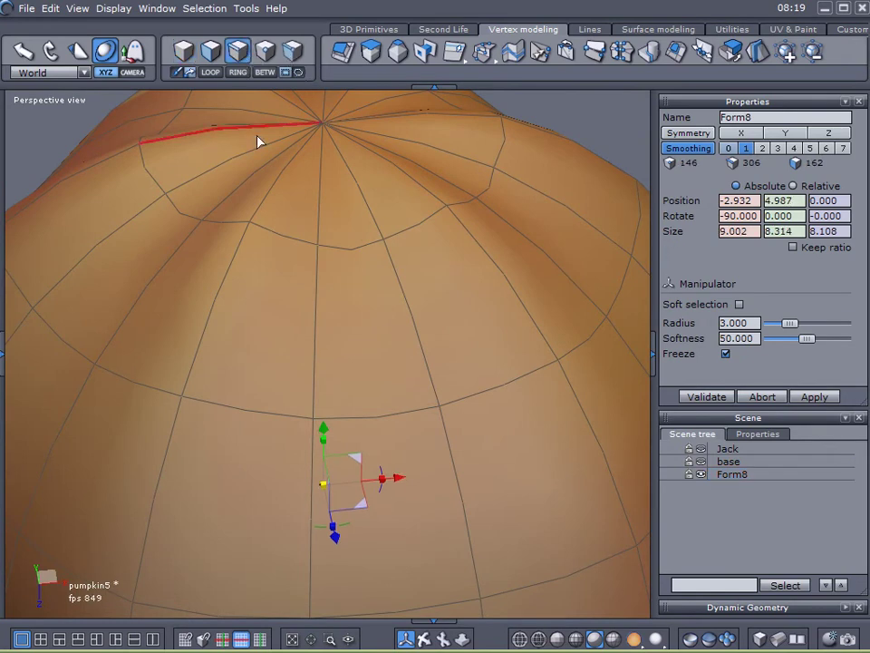
pyautogui.click(275, 233)
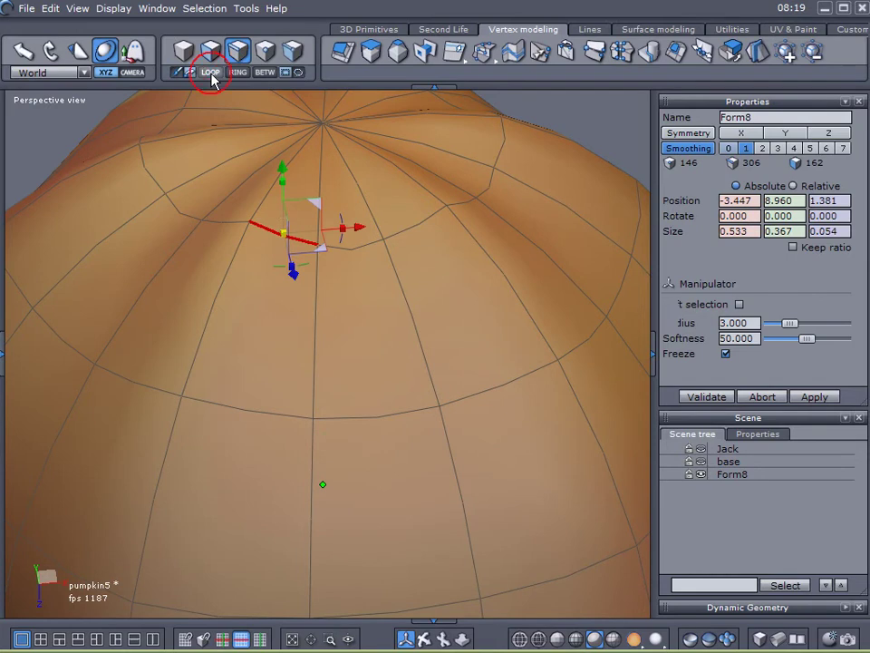
pyautogui.click(210, 72)
pyautogui.moveTo(321, 313); pyautogui.dragTo(308, 377, button='middle')
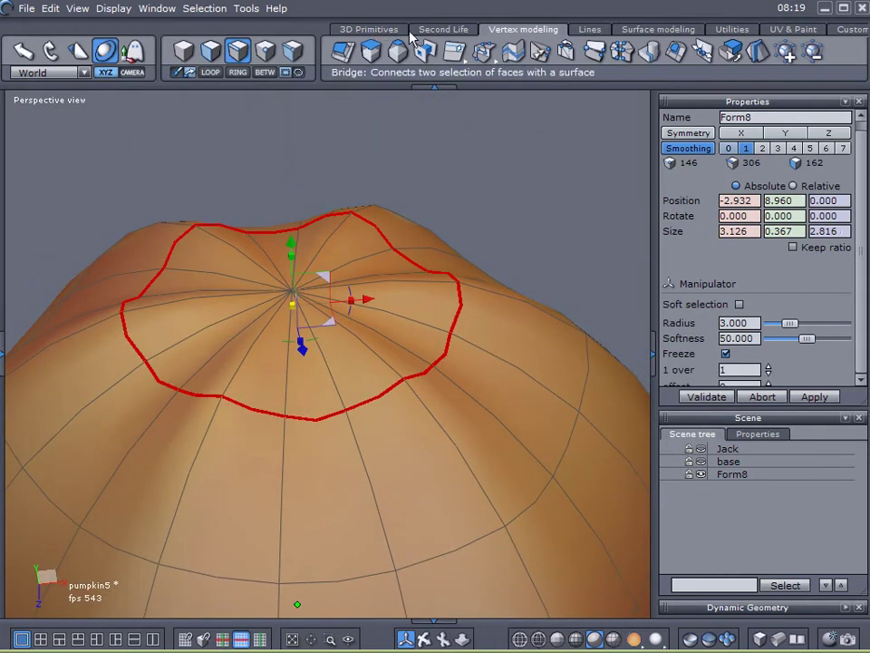
pyautogui.click(458, 54)
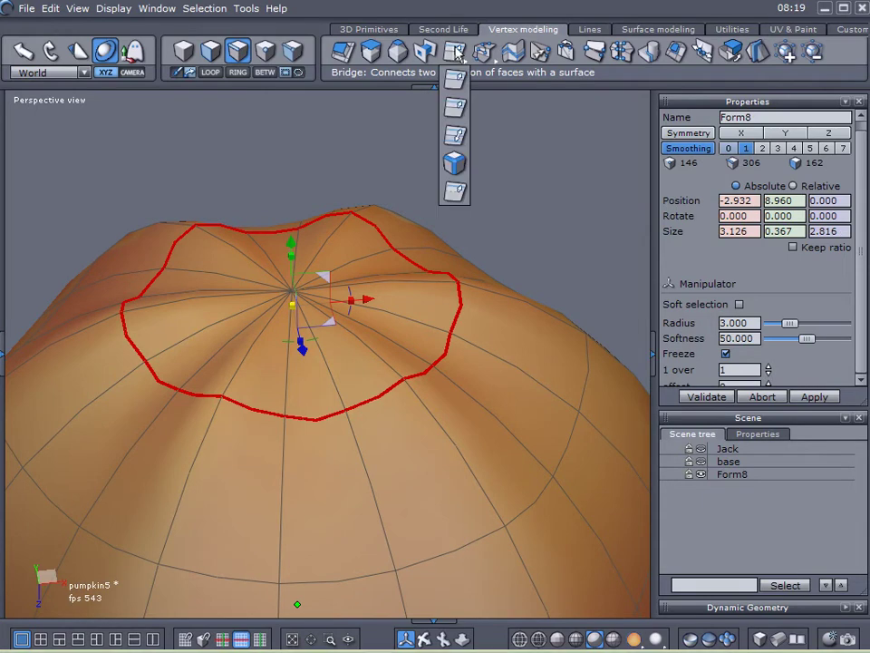
pyautogui.click(457, 111)
pyautogui.moveTo(214, 413); pyautogui.dragTo(331, 442, button='right')
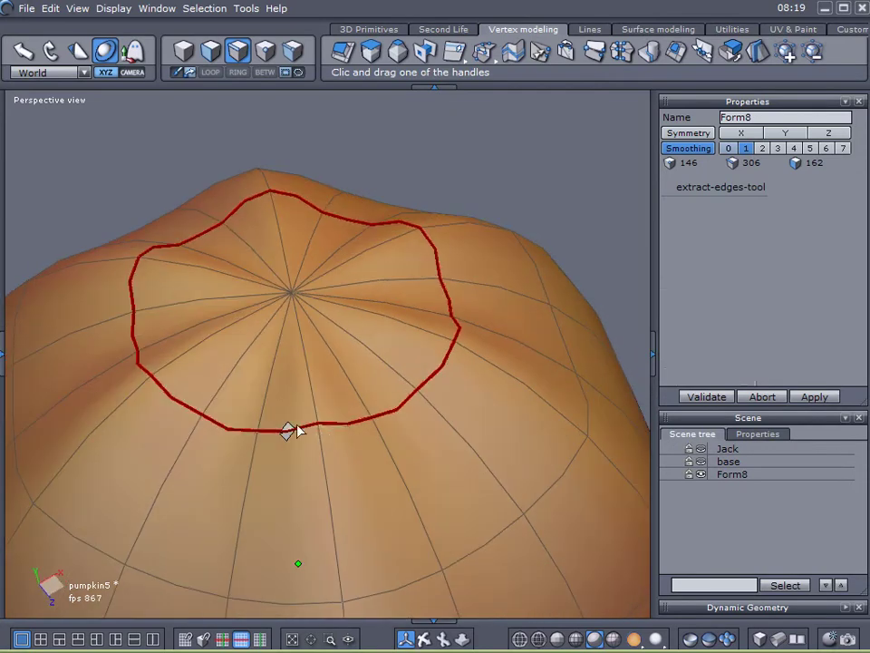
pyautogui.moveTo(288, 432); pyautogui.dragTo(181, 584)
pyautogui.moveTo(382, 478); pyautogui.dragTo(345, 459, button='middle')
# Select the faces inside the small top ring and sweep a short straight first section upward for the stem
pyautogui.click(209, 52)
pyautogui.moveTo(308, 154); pyautogui.dragTo(286, 410, button='middle')
pyautogui.moveTo(313, 414)
pyautogui.mouseDown()
pyautogui.moveTo(301, 396)
pyautogui.moveTo(282, 391)
pyautogui.moveTo(269, 403)
pyautogui.mouseUp()
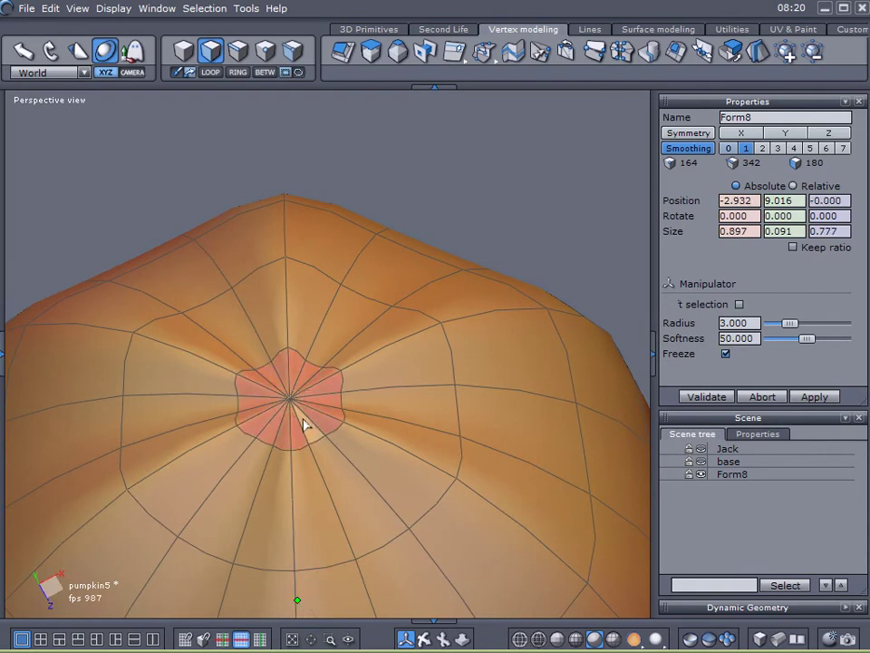
pyautogui.moveTo(391, 530); pyautogui.dragTo(382, 385, button='middle')
pyautogui.click(373, 52)
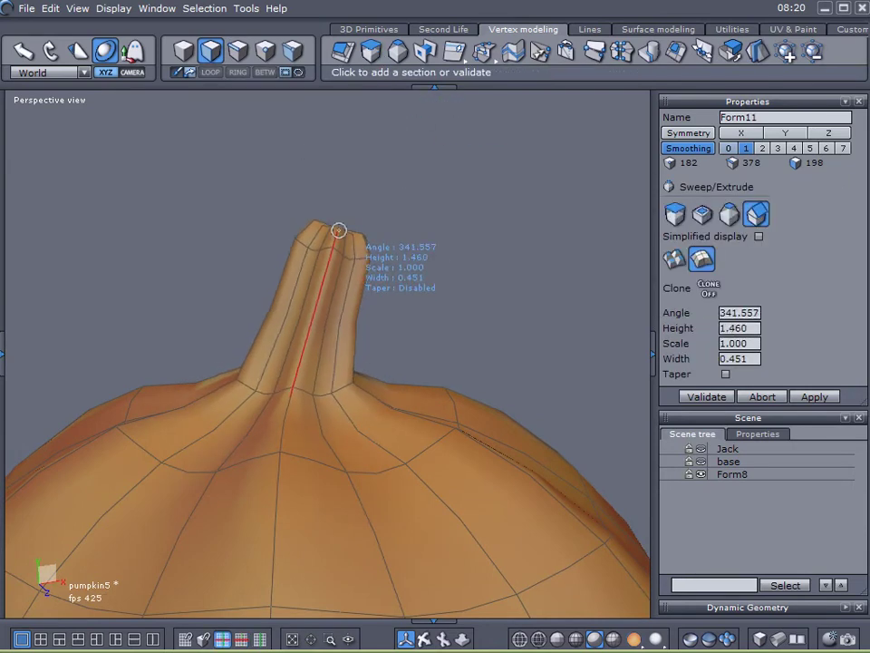
pyautogui.press('ctrl')
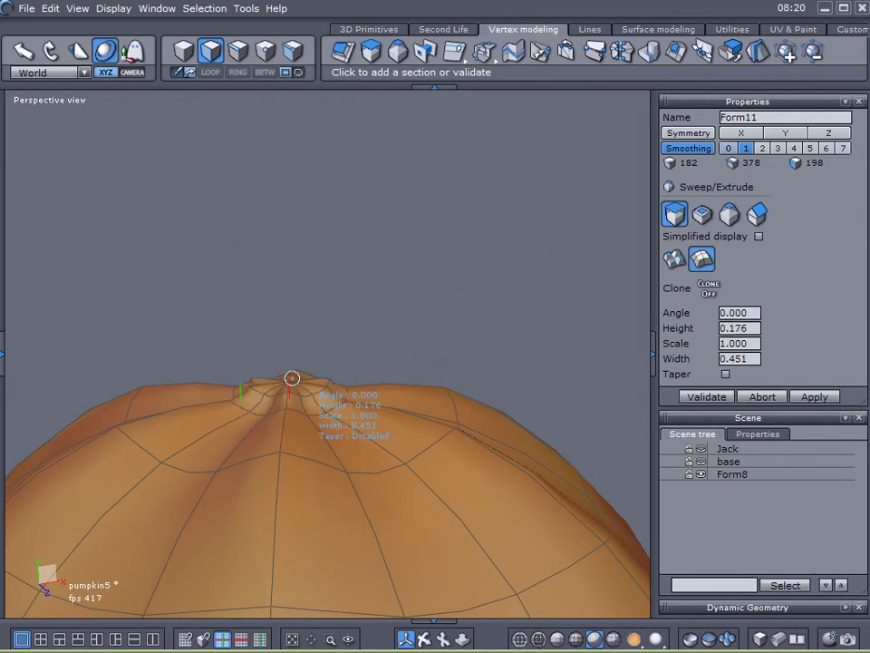
pyautogui.click(294, 384)
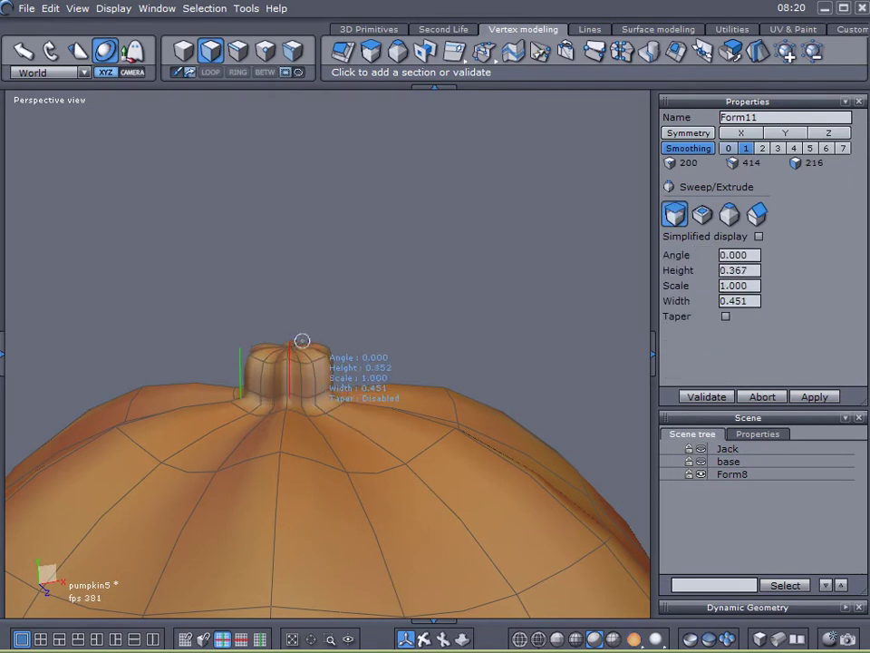
# Switch the sweep to its bending mode, add four more sections curving the stem up and sideways, and validate it
pyautogui.press('space')
pyautogui.press('space')
pyautogui.press('space')
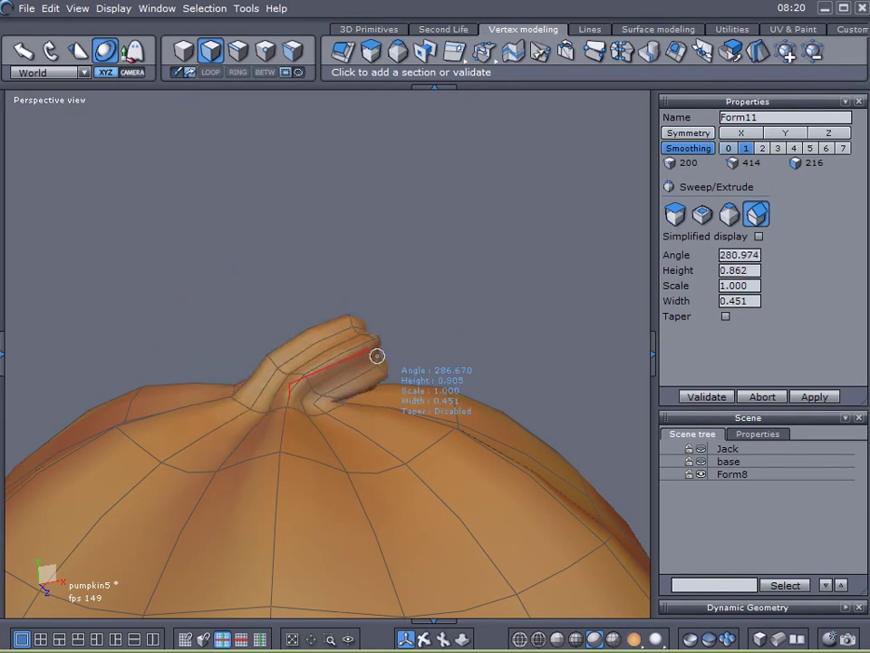
pyautogui.scroll(-3, 322, 317)
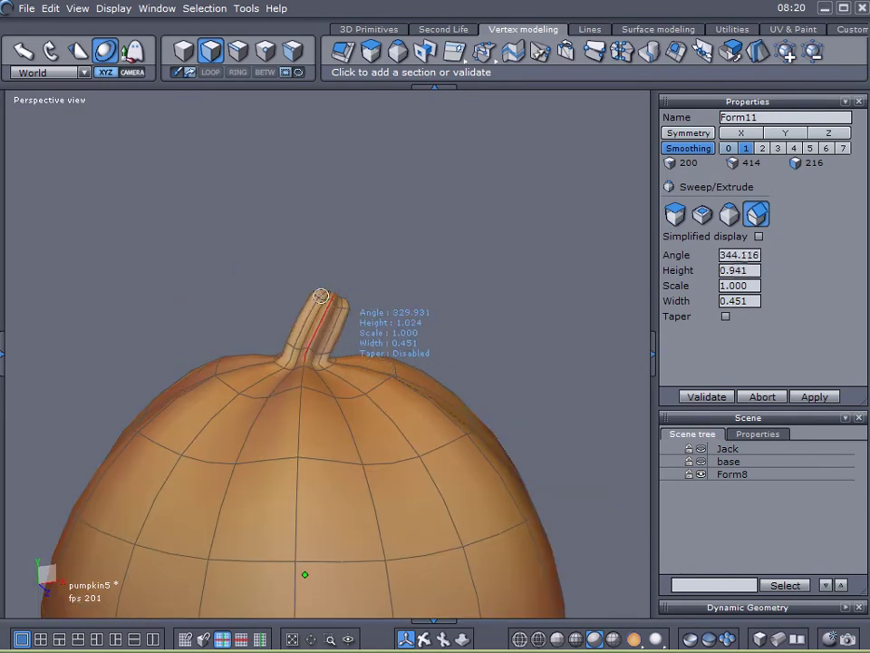
pyautogui.scroll(1, 302, 313)
pyautogui.click(302, 314)
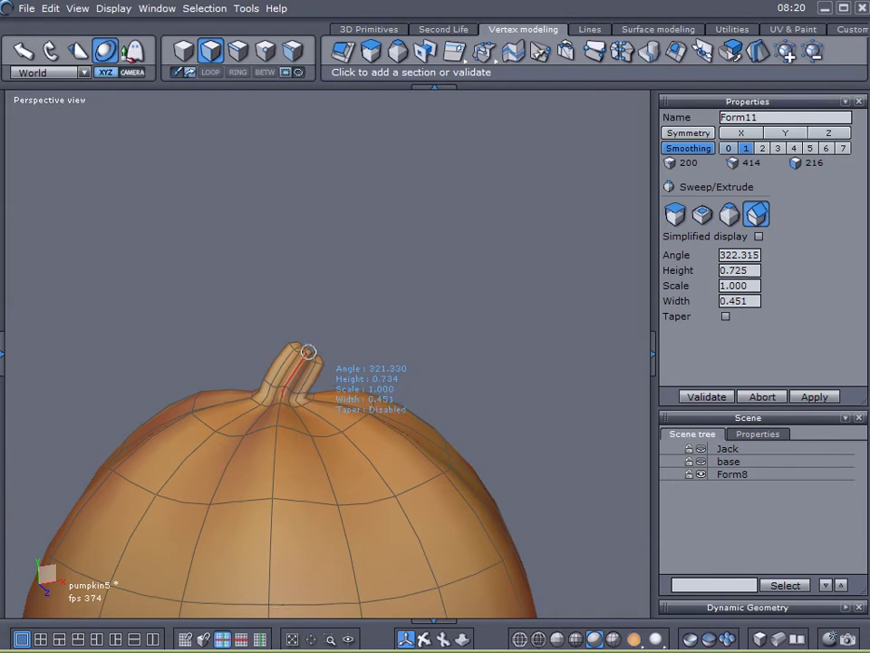
pyautogui.click(354, 349)
pyautogui.click(398, 347)
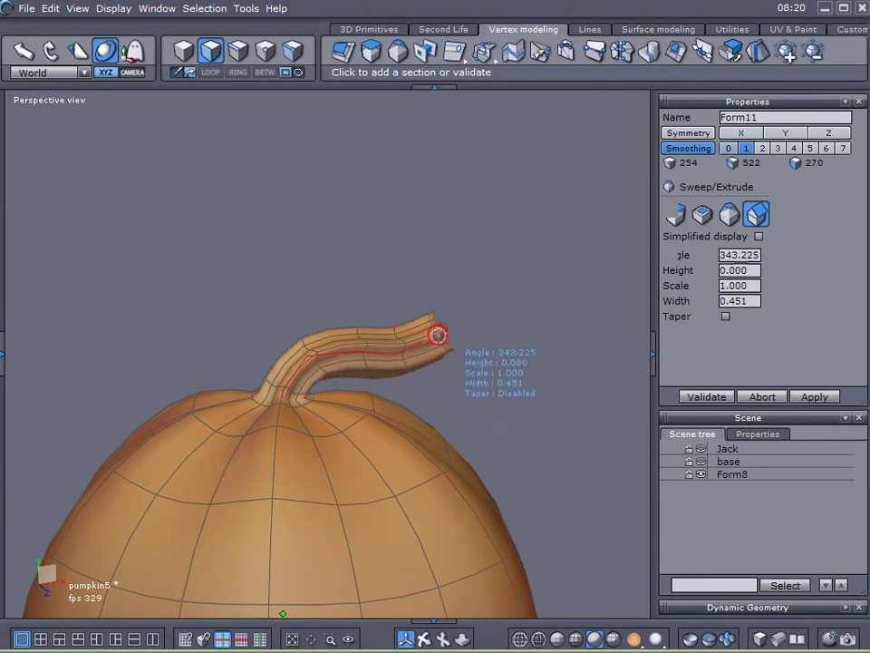
pyautogui.click(437, 338)
pyautogui.click(698, 398)
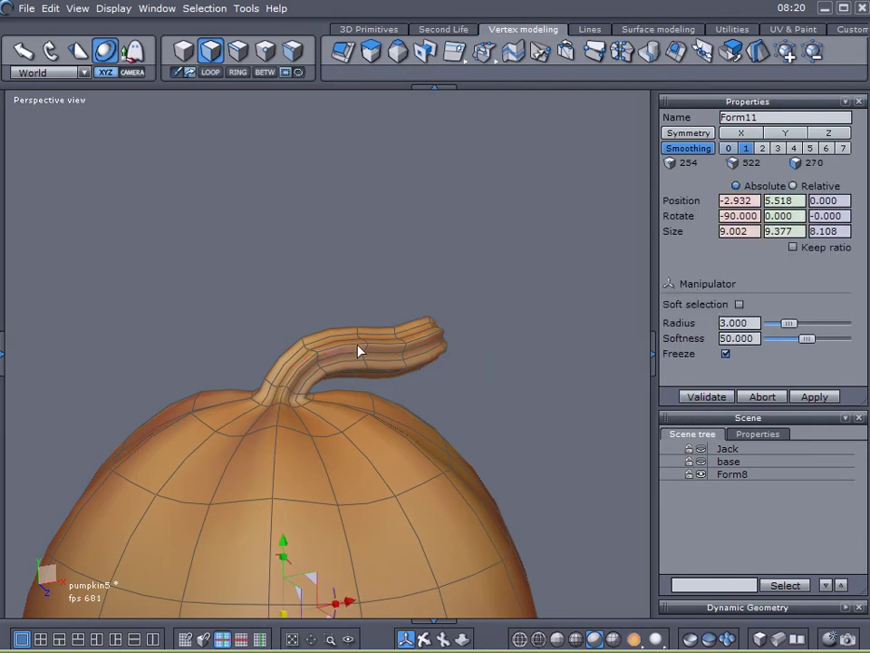
# Scale down the three edge loops along the stem, at its bend, middle and just before the tip
pyautogui.scroll(5, 334, 365)
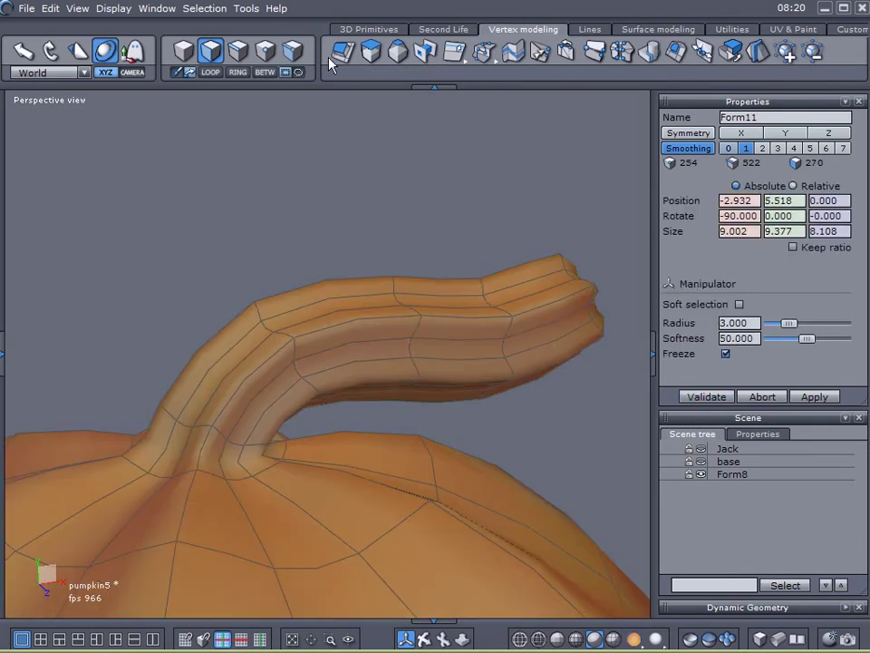
pyautogui.click(296, 349)
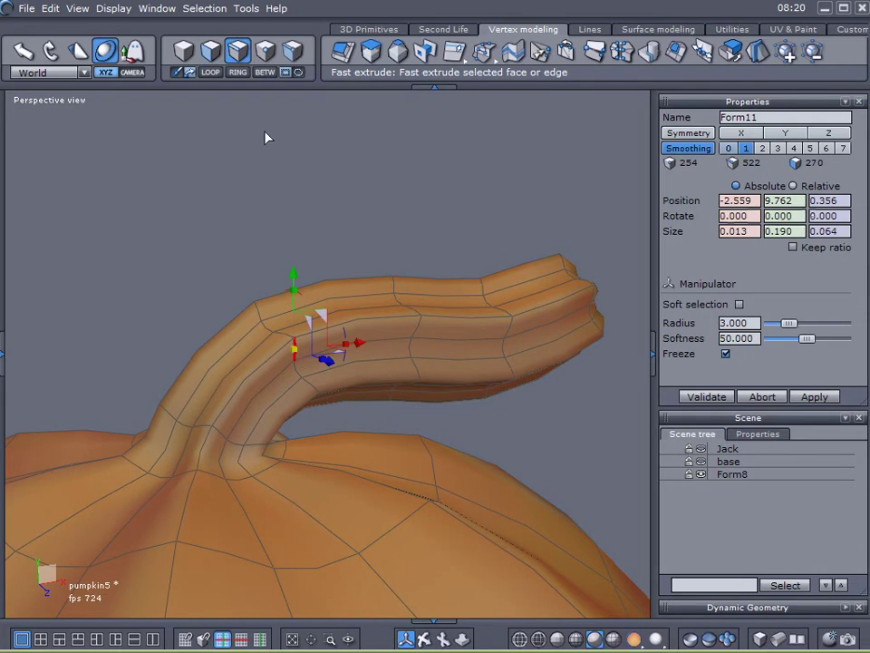
pyautogui.click(210, 73)
pyautogui.moveTo(281, 356); pyautogui.dragTo(241, 359)
pyautogui.click(413, 348)
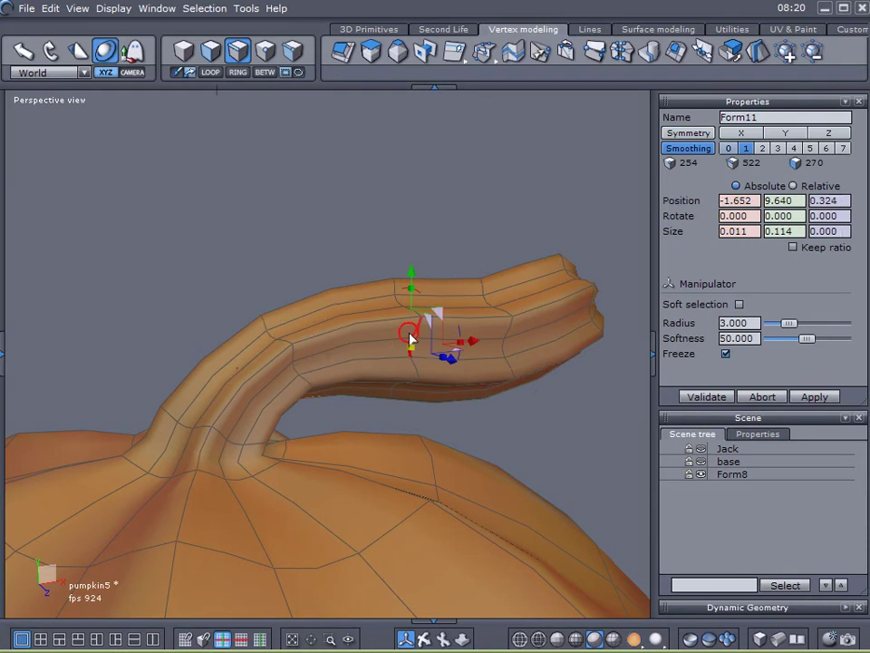
pyautogui.click(212, 72)
pyautogui.moveTo(386, 340); pyautogui.dragTo(301, 344)
pyautogui.moveTo(301, 344); pyautogui.dragTo(480, 394, button='middle')
pyautogui.click(504, 362)
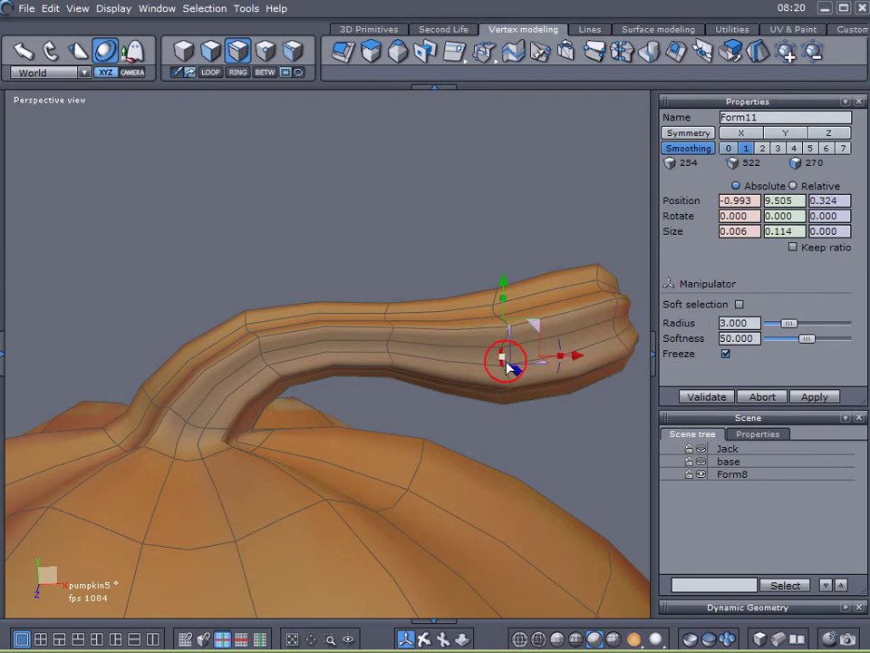
pyautogui.click(218, 78)
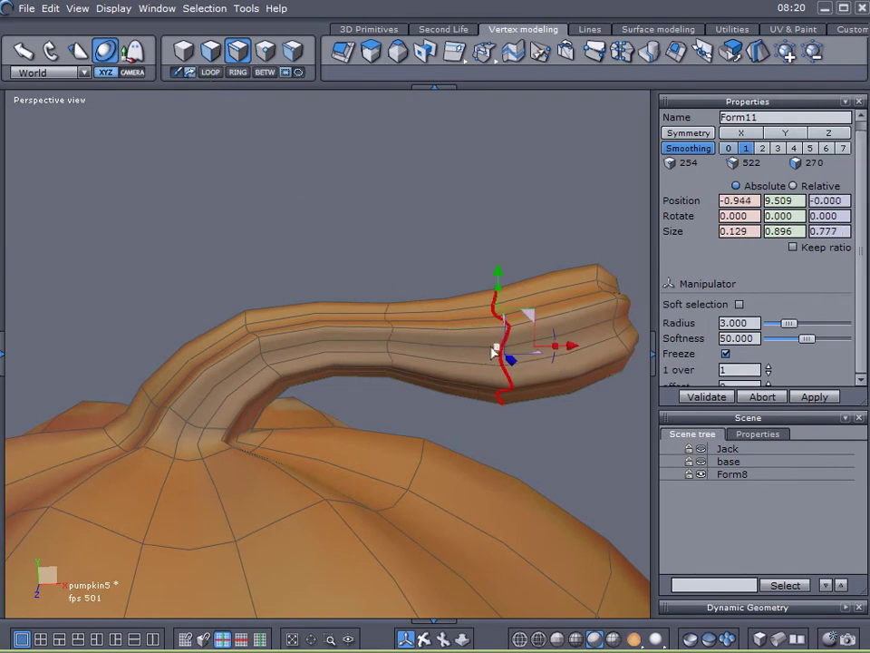
pyautogui.click(494, 351)
# Move the edge loop at the stem's tip back toward the stem, to about X -0.65 and Y 9.62
pyautogui.click(616, 313)
pyautogui.click(216, 78)
pyautogui.moveTo(554, 315); pyautogui.dragTo(529, 260, button='right')
pyautogui.moveTo(533, 216); pyautogui.dragTo(446, 238)
# Move the centre point of the stem's tip back inside the rim to hollow out the cut end
pyautogui.click(265, 51)
pyautogui.moveTo(477, 368); pyautogui.dragTo(368, 371, button='right')
pyautogui.click(398, 365)
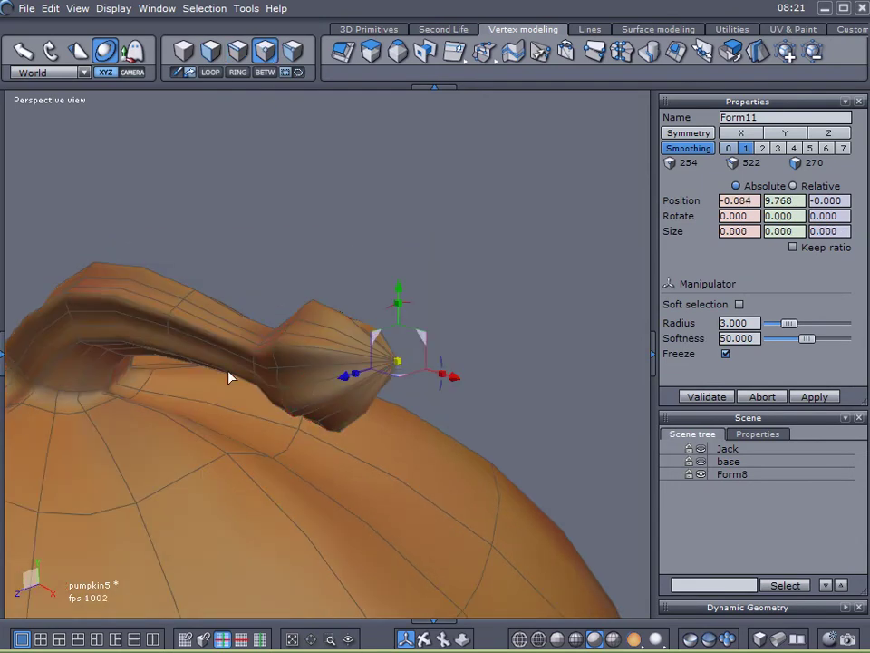
pyautogui.moveTo(229, 375); pyautogui.dragTo(451, 341, button='right')
pyautogui.moveTo(432, 336); pyautogui.dragTo(315, 356)
pyautogui.moveTo(314, 355); pyautogui.dragTo(381, 438, button='right')
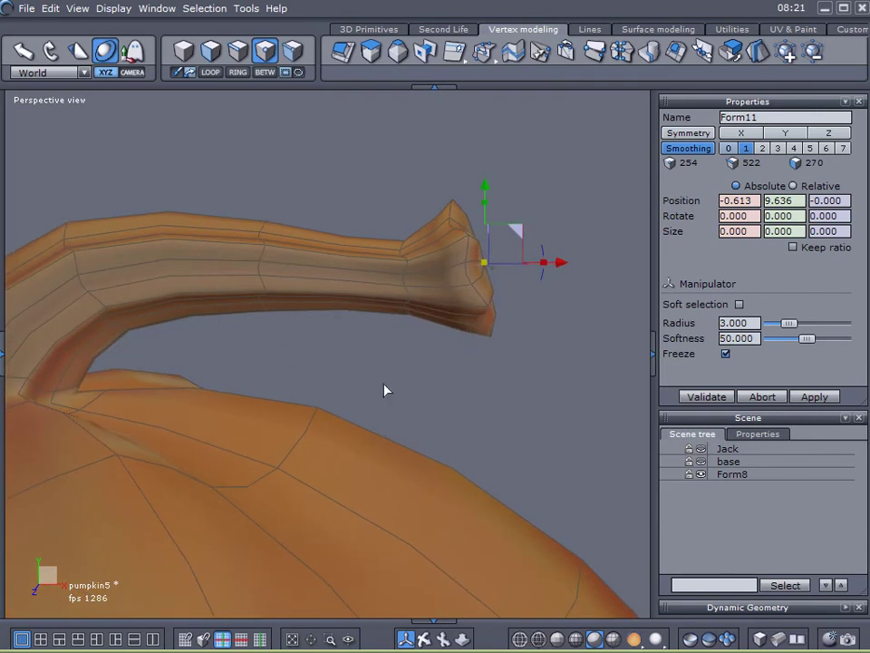
pyautogui.moveTo(519, 232); pyautogui.dragTo(478, 234)
# Scale down the edge loop at the stem's tip and move it back to about X -0.87 and Y 9.56
pyautogui.click(236, 54)
pyautogui.click(463, 243)
pyautogui.click(210, 74)
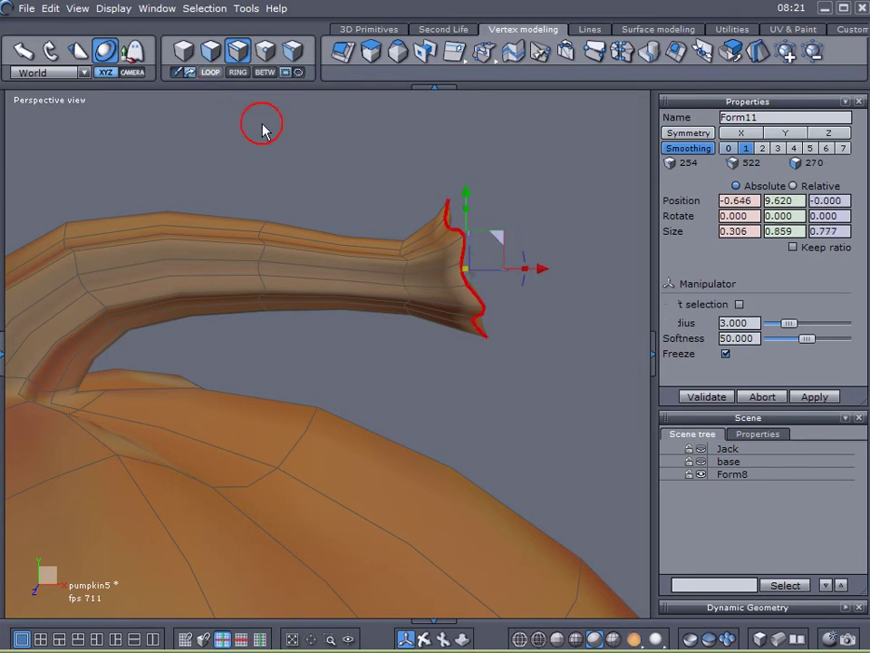
pyautogui.moveTo(495, 241); pyautogui.dragTo(452, 255)
pyautogui.moveTo(489, 331); pyautogui.dragTo(445, 278, button='right')
pyautogui.moveTo(429, 282); pyautogui.dragTo(377, 283)
pyautogui.moveTo(454, 368); pyautogui.dragTo(145, 399, button='right')
# Move the centre point of the stem's tip back inside the rim, to about X -0.85 and Y 9.58
pyautogui.click(265, 50)
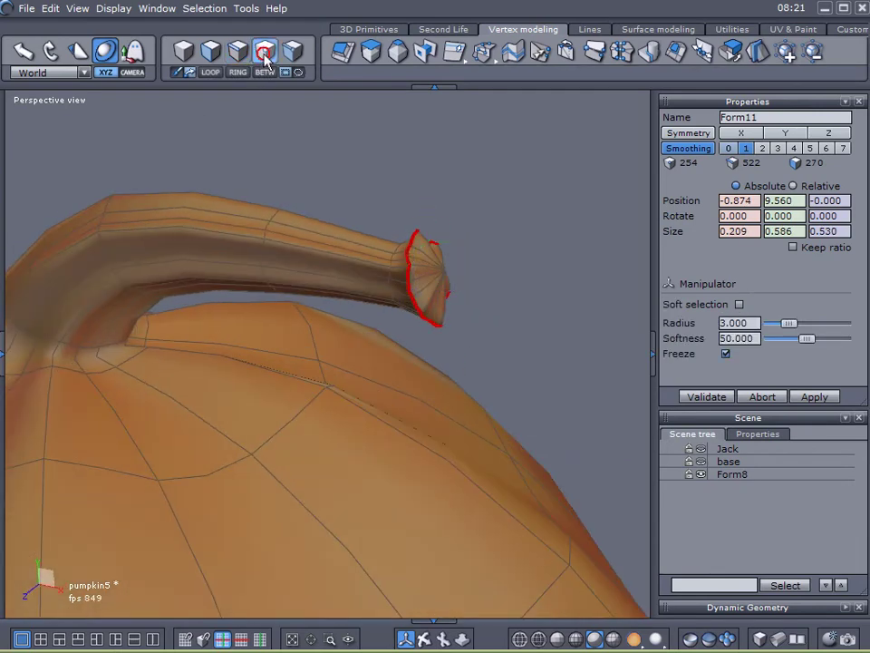
pyautogui.click(444, 278)
pyautogui.moveTo(478, 253); pyautogui.dragTo(465, 261)
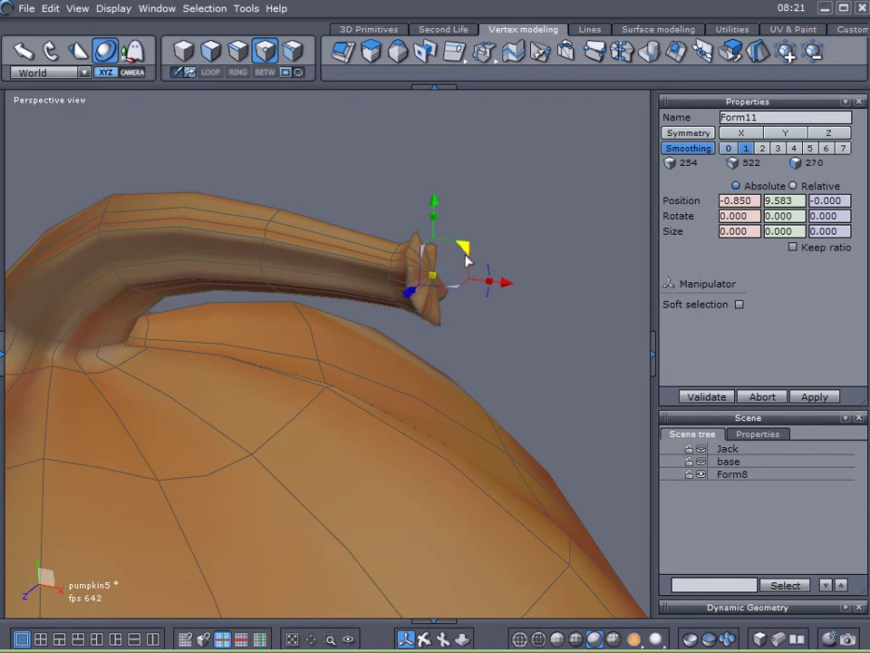
pyautogui.moveTo(466, 260); pyautogui.dragTo(122, 285, button='right')
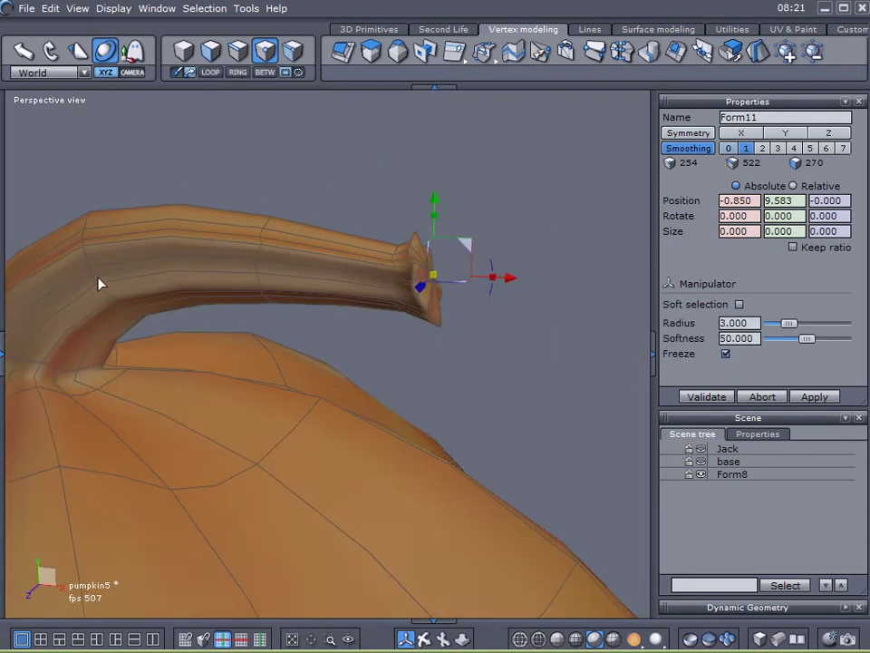
# Rotate the edge loops at the stem's bend and at its middle to twist the stem
pyautogui.click(232, 52)
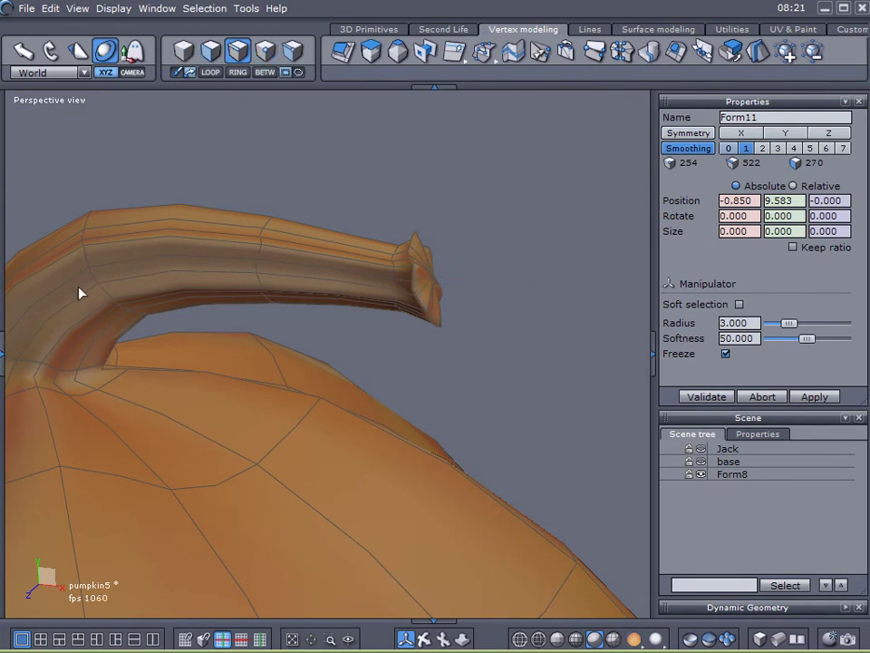
pyautogui.click(90, 282)
pyautogui.click(210, 72)
pyautogui.moveTo(194, 330); pyautogui.dragTo(490, 363, button='right')
pyautogui.moveTo(283, 156); pyautogui.dragTo(299, 191)
pyautogui.click(384, 161)
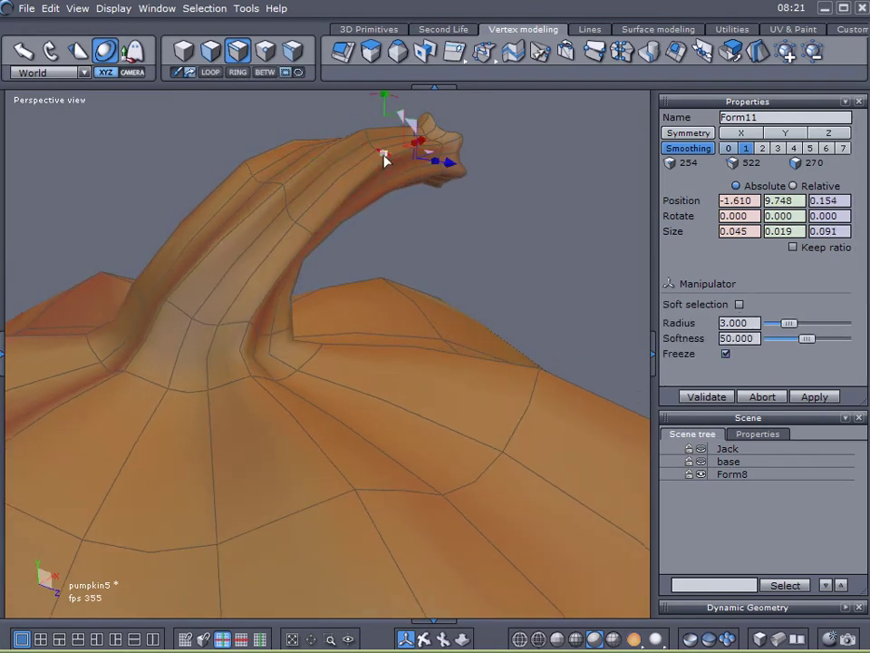
pyautogui.click(212, 72)
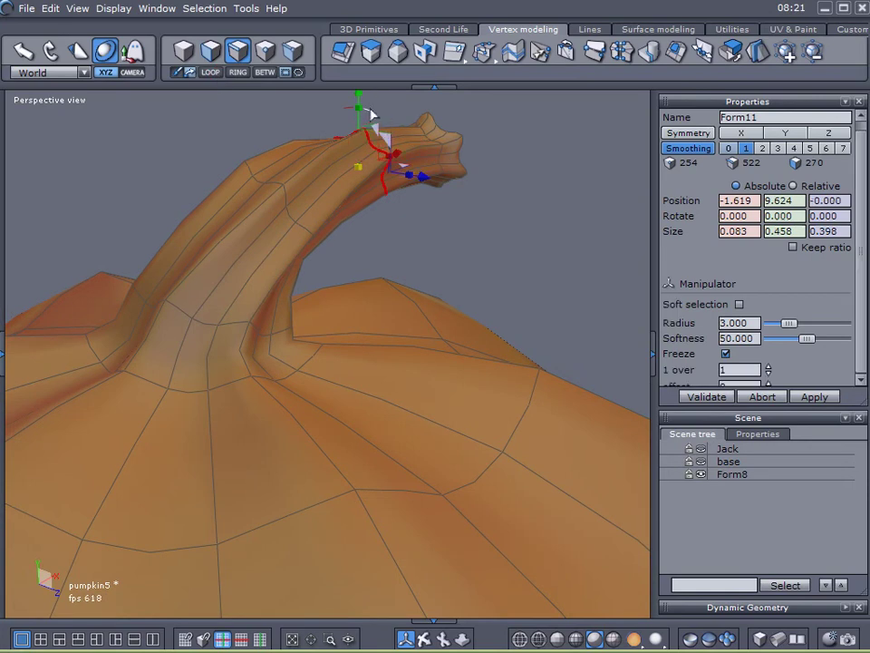
pyautogui.moveTo(372, 114); pyautogui.dragTo(332, 94)
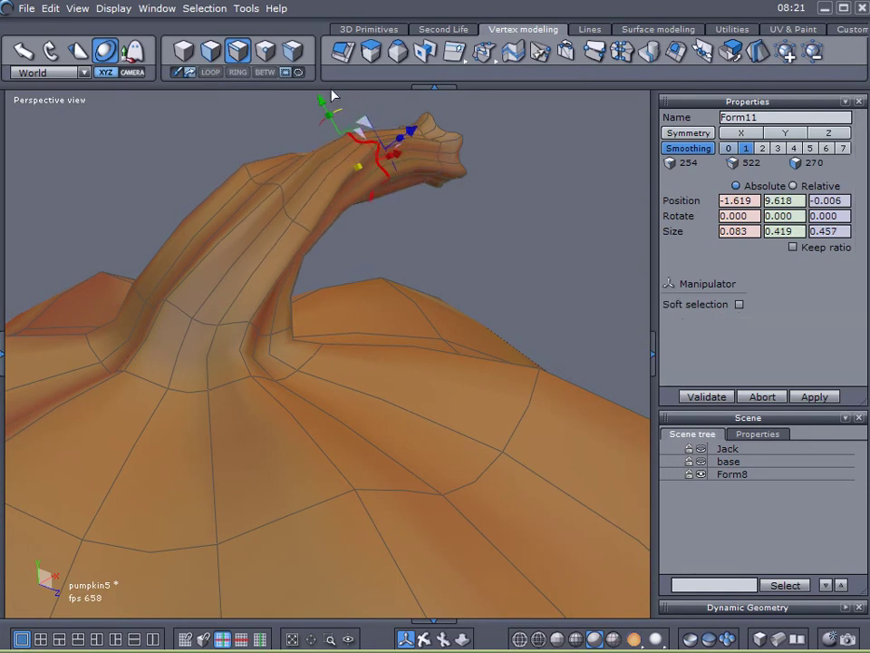
# Rotate the edge loop just before the stem's tip slightly to continue the twist
pyautogui.moveTo(353, 231); pyautogui.dragTo(191, 230, button='right')
pyautogui.click(479, 191)
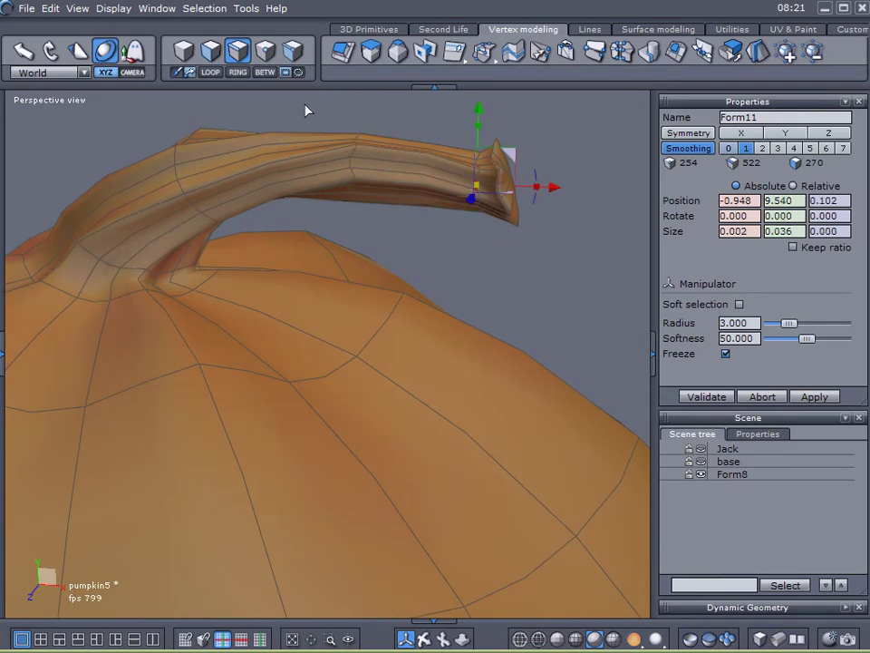
pyautogui.click(214, 74)
pyautogui.moveTo(330, 225); pyautogui.dragTo(255, 310, button='middle')
pyautogui.moveTo(256, 310); pyautogui.dragTo(285, 310, button='right')
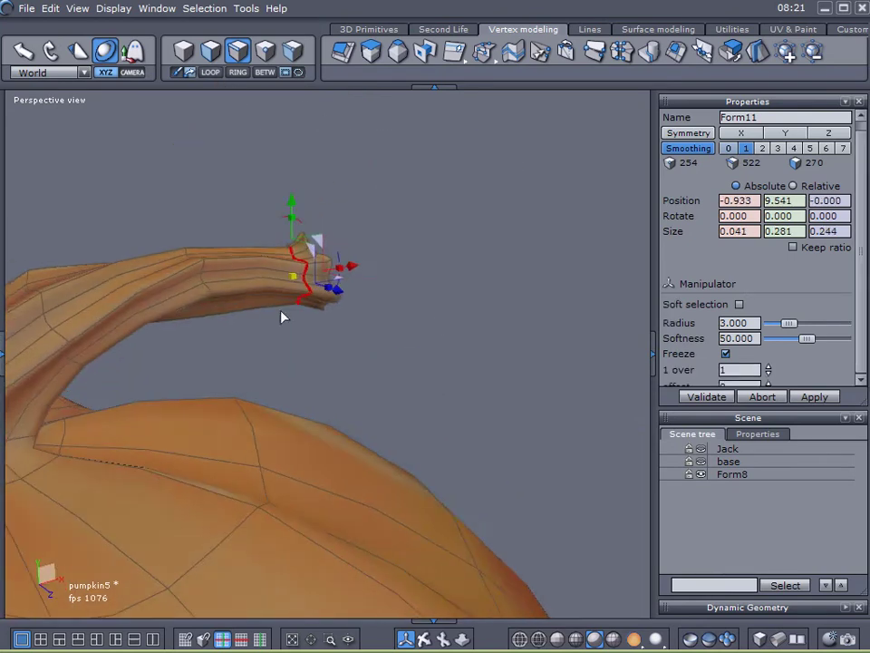
pyautogui.scroll(3, 280, 310)
pyautogui.moveTo(290, 335); pyautogui.dragTo(372, 340, button='middle')
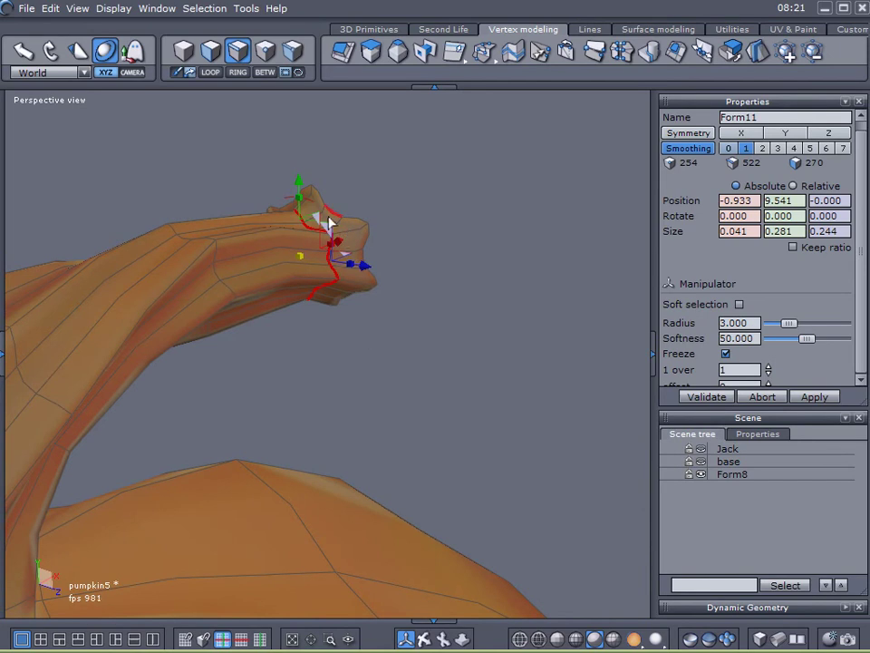
pyautogui.moveTo(322, 205); pyautogui.dragTo(337, 253, button='middle')
pyautogui.moveTo(336, 244); pyautogui.dragTo(331, 237)
# Move the rim edge loop at the stem's tip slightly outward along the X axis
pyautogui.moveTo(415, 292); pyautogui.dragTo(169, 135, button='middle')
pyautogui.moveTo(317, 221); pyautogui.dragTo(341, 295, button='middle')
pyautogui.click(332, 285)
pyautogui.click(203, 74)
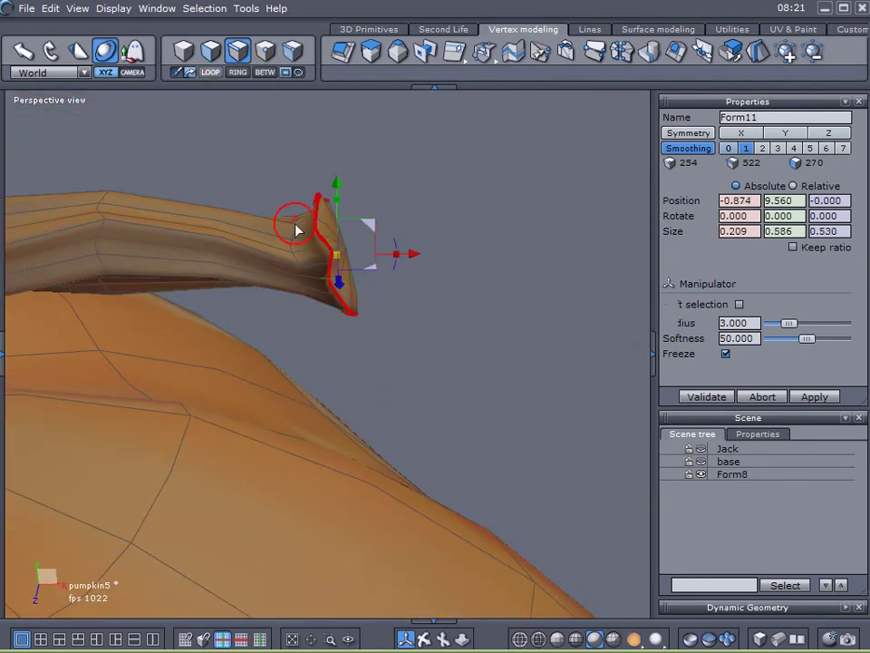
pyautogui.moveTo(412, 253); pyautogui.dragTo(419, 249)
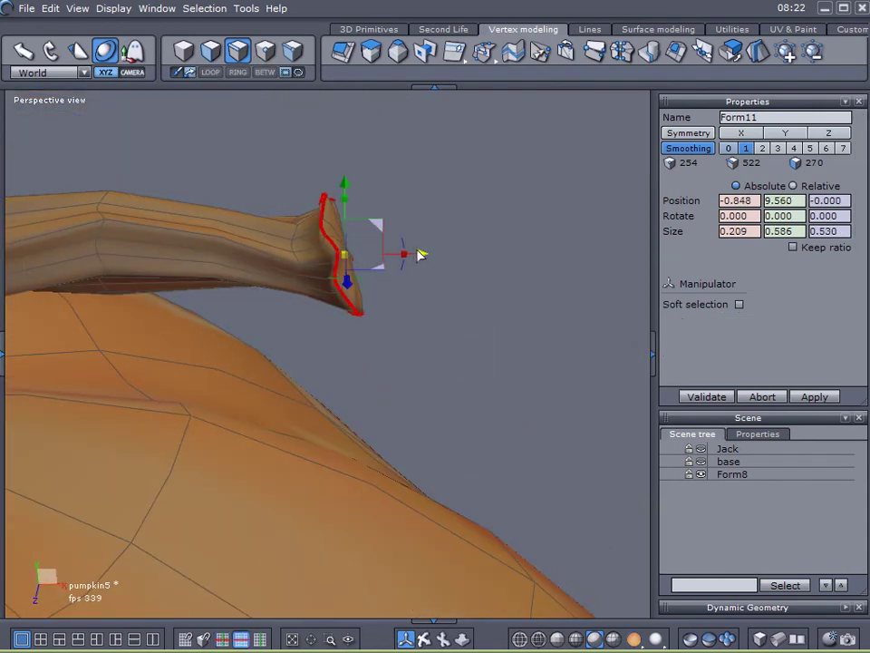
pyautogui.moveTo(375, 312); pyautogui.dragTo(433, 274, button='middle')
pyautogui.moveTo(413, 260); pyautogui.dragTo(421, 265)
# Move the centre point of the stem's tip outward along the X axis to about -0.80
pyautogui.click(265, 53)
pyautogui.click(353, 261)
pyautogui.moveTo(419, 259); pyautogui.dragTo(433, 262)
# Shift the edge loop just before the stem's tip sideways, to about X -0.99 and Z -0.10
pyautogui.moveTo(472, 321); pyautogui.dragTo(122, 340, button='middle')
pyautogui.moveTo(335, 351); pyautogui.dragTo(522, 344, button='middle')
pyautogui.moveTo(725, 483); pyautogui.dragTo(163, 519, button='middle')
pyautogui.moveTo(307, 363); pyautogui.dragTo(302, 403, button='right')
pyautogui.click(238, 55)
pyautogui.click(260, 134)
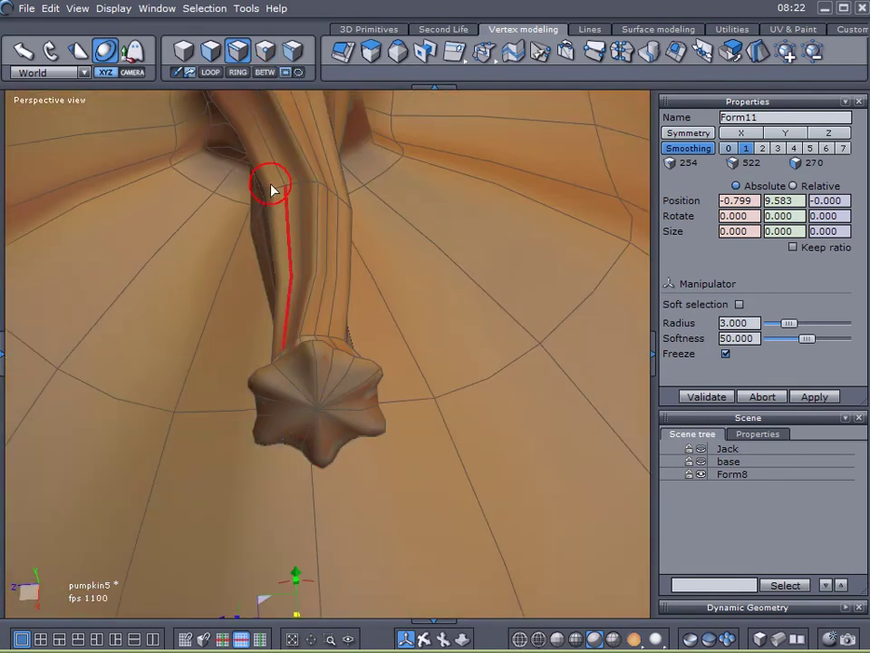
pyautogui.click(305, 339)
pyautogui.click(211, 76)
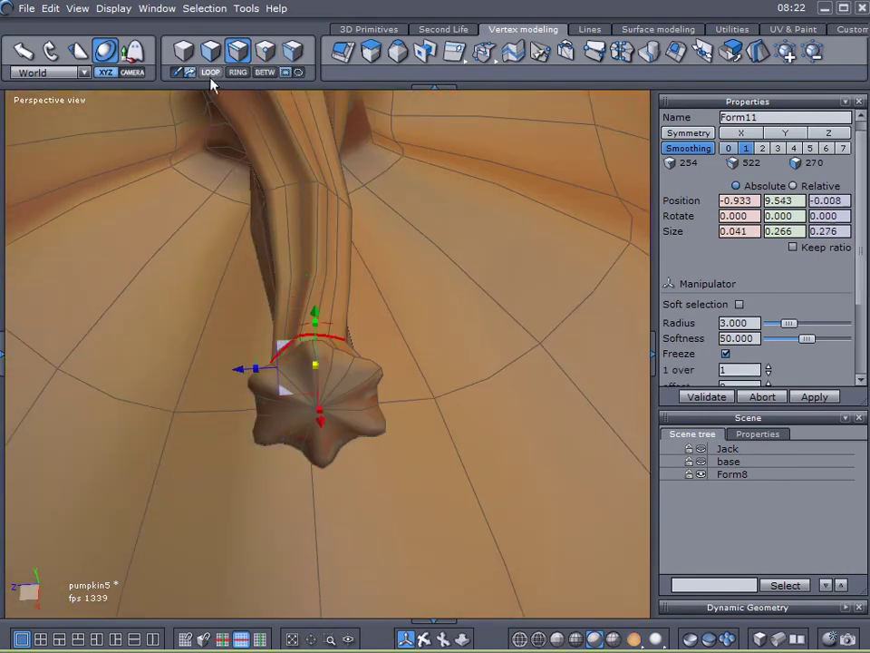
pyautogui.moveTo(245, 335); pyautogui.dragTo(261, 388, button='middle')
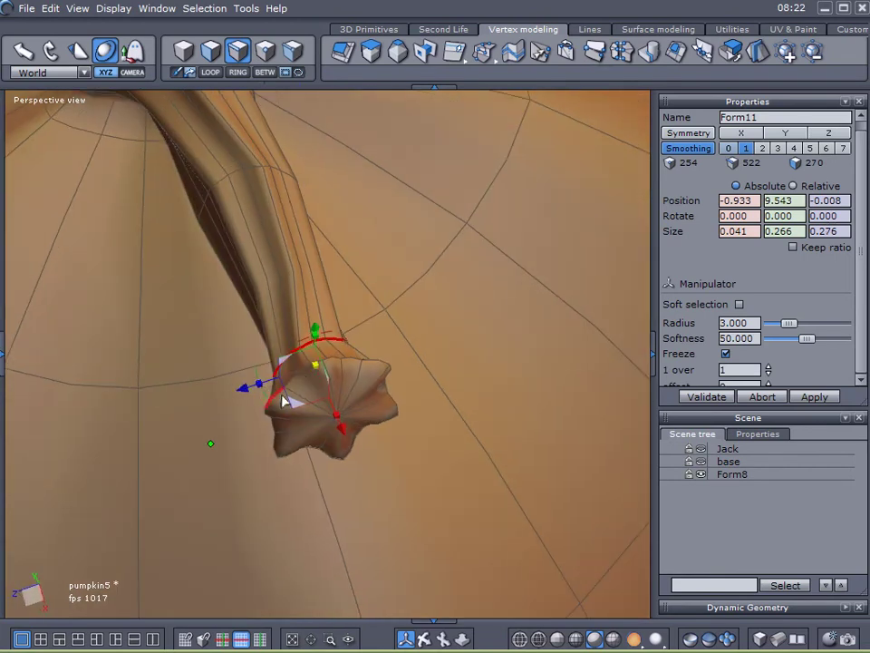
pyautogui.moveTo(296, 405); pyautogui.dragTo(316, 381)
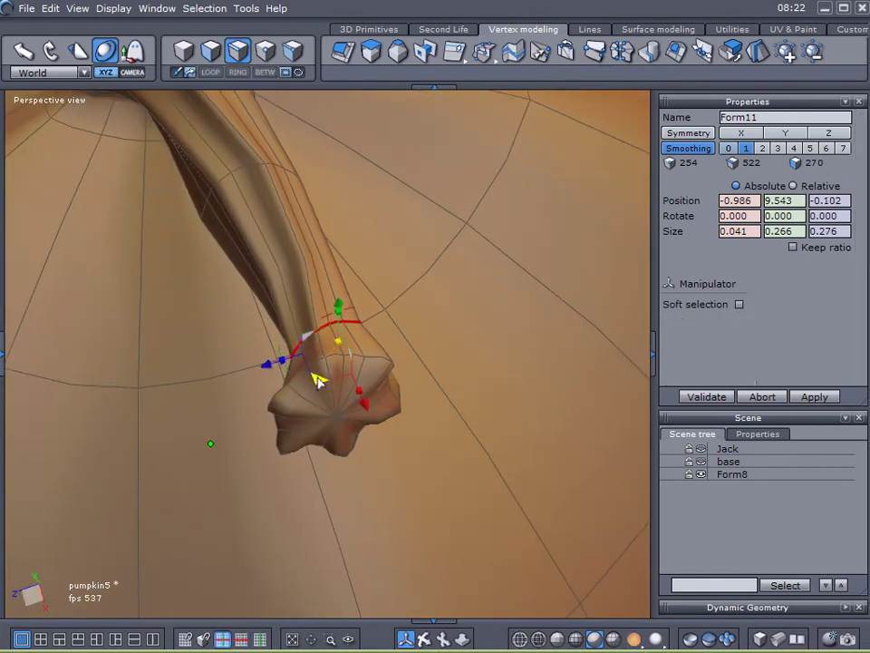
# Move the edge loop at the stem's middle sideways and up, to about X -1.71, Y 9.75 and Z -0.30
pyautogui.click(240, 170)
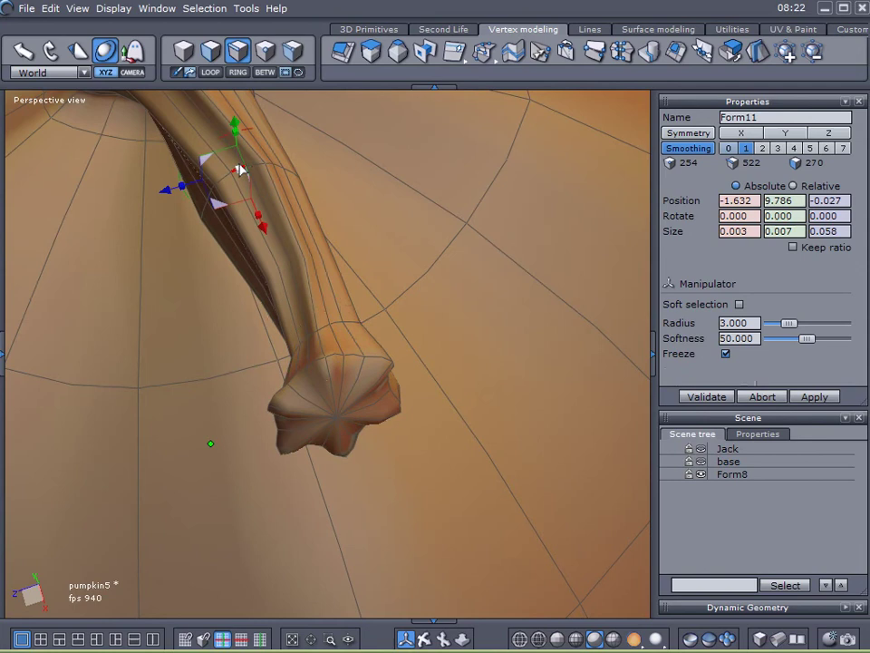
pyautogui.click(211, 75)
pyautogui.moveTo(229, 233); pyautogui.dragTo(321, 206)
pyautogui.moveTo(551, 240); pyautogui.dragTo(499, 164, button='right')
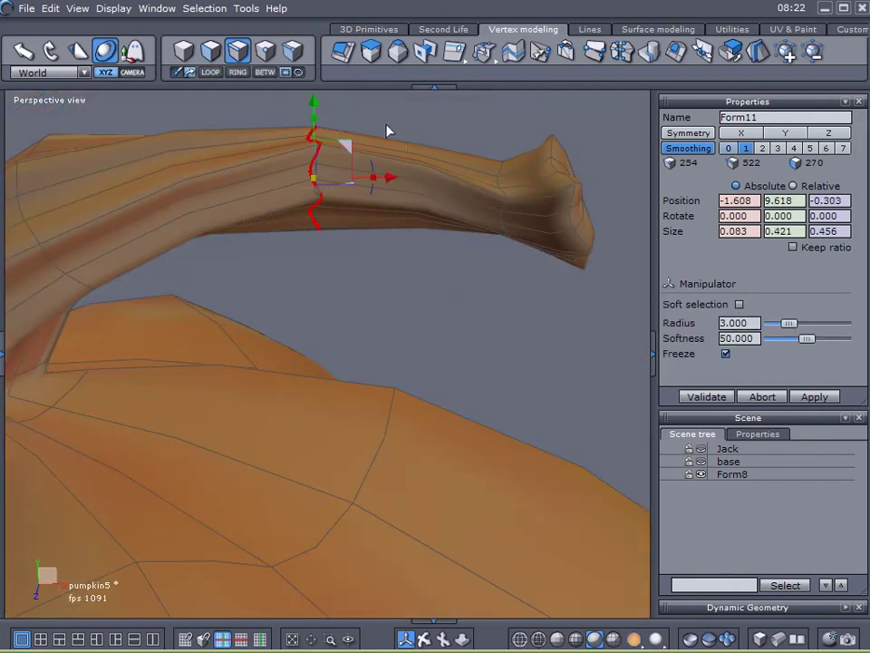
pyautogui.moveTo(348, 150); pyautogui.dragTo(319, 117)
# Shift the edge loop at the stem's bend to the opposite side, to about X -2.39 and Z 0.23
pyautogui.moveTo(363, 192); pyautogui.dragTo(191, 316, button='right')
pyautogui.click(176, 288)
pyautogui.click(210, 71)
pyautogui.moveTo(301, 243); pyautogui.dragTo(52, 493, button='right')
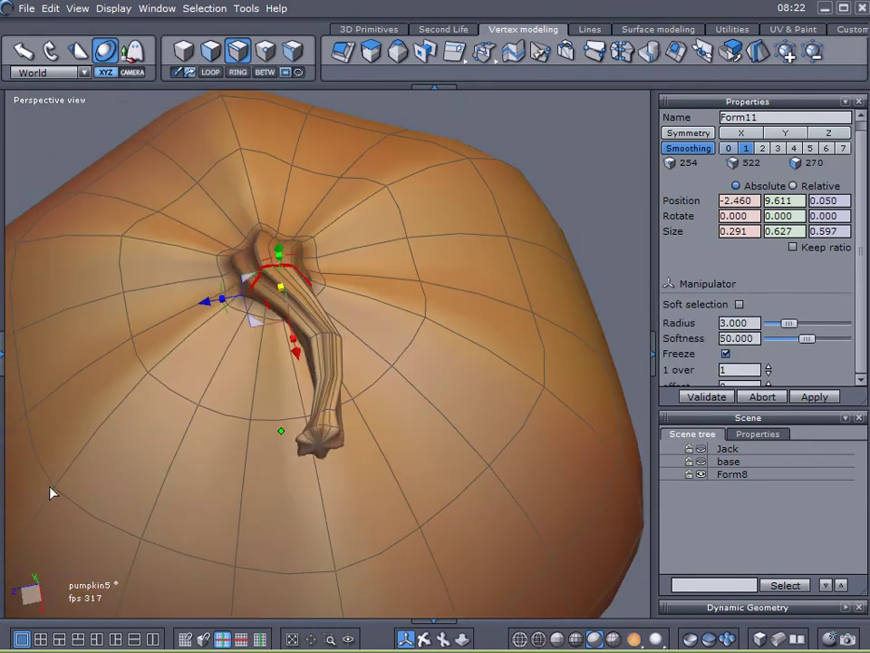
pyautogui.moveTo(251, 325); pyautogui.dragTo(281, 367)
pyautogui.moveTo(281, 367); pyautogui.dragTo(155, 443, button='right')
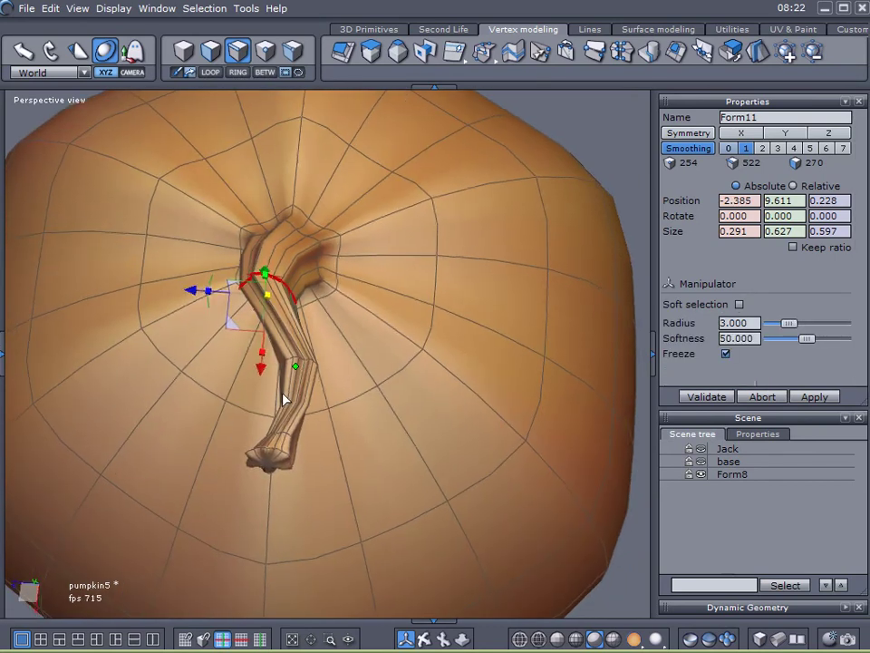
# Extract edges along the stem from its middle edge loop toward the bend to add a new loop between them
pyautogui.scroll(5, 284, 399)
pyautogui.click(394, 107)
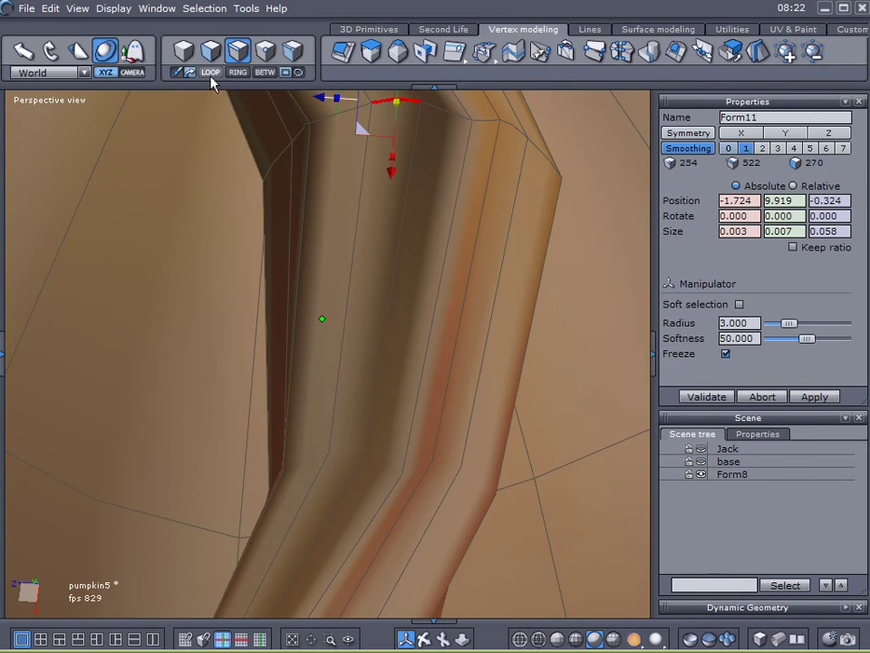
pyautogui.click(211, 73)
pyautogui.scroll(-5, 323, 295)
pyautogui.moveTo(323, 295); pyautogui.dragTo(376, 283, button='right')
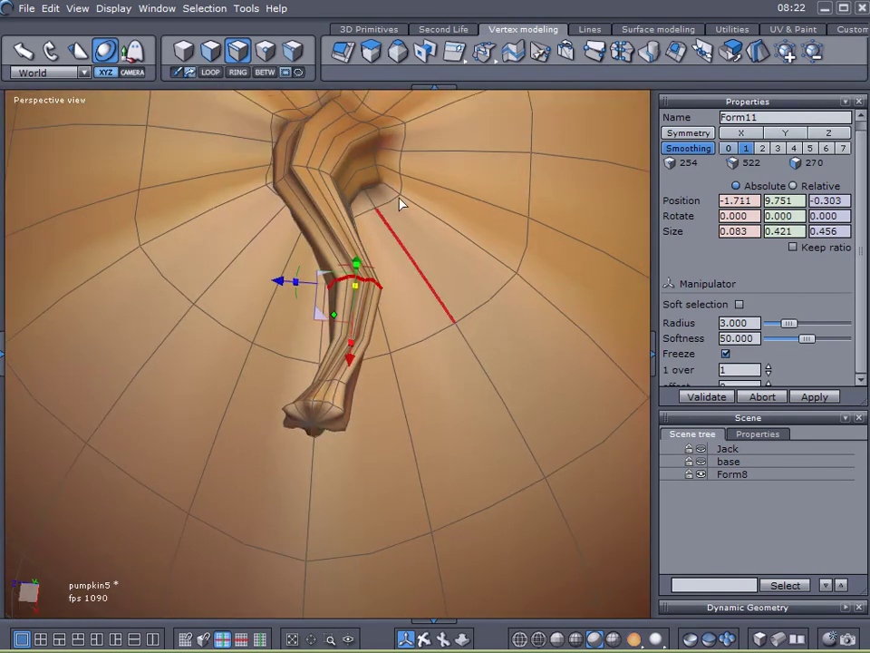
pyautogui.click(454, 52)
pyautogui.click(455, 110)
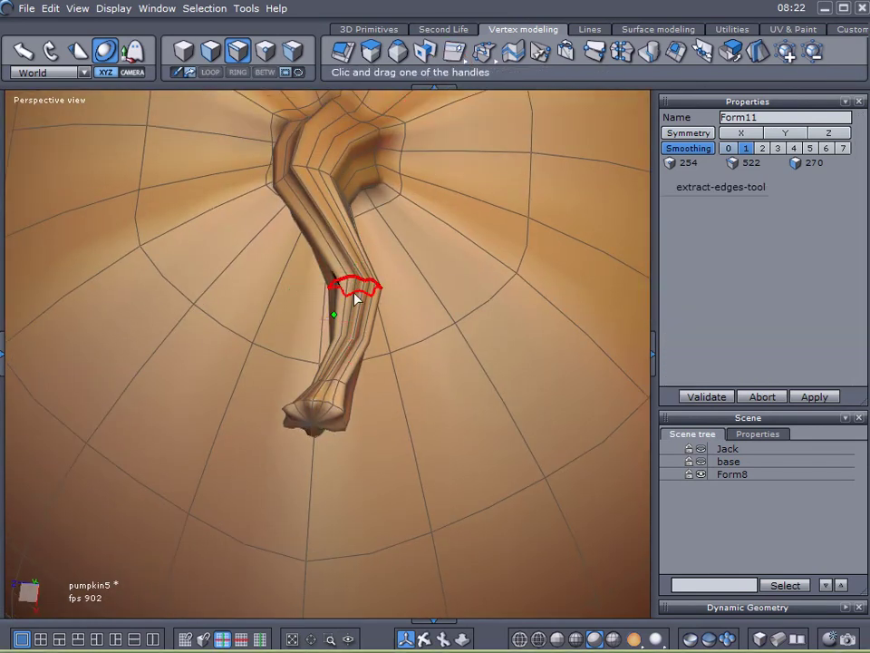
pyautogui.scroll(3, 311, 346)
pyautogui.moveTo(288, 367); pyautogui.dragTo(397, 254, button='right')
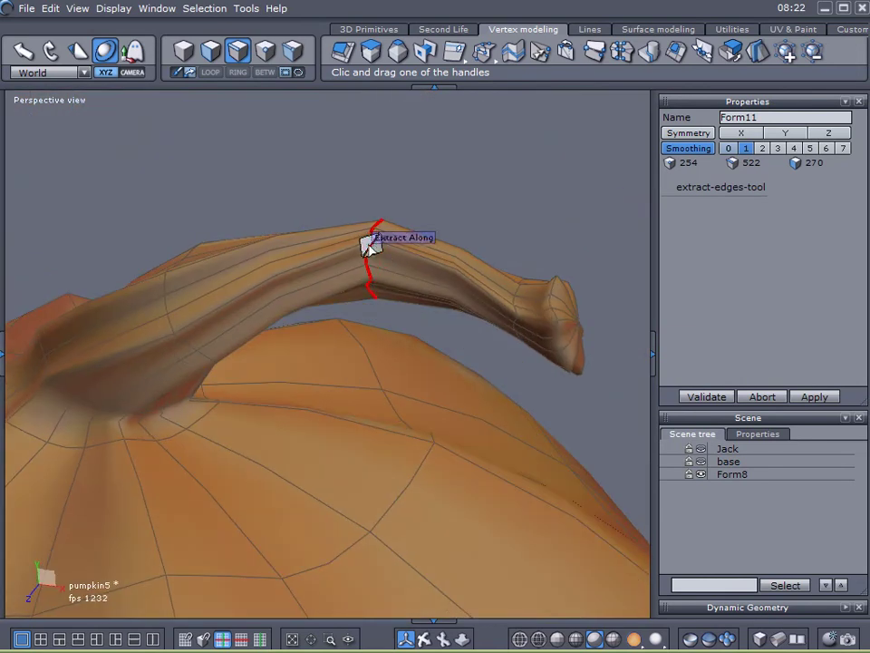
pyautogui.moveTo(365, 246); pyautogui.dragTo(128, 300)
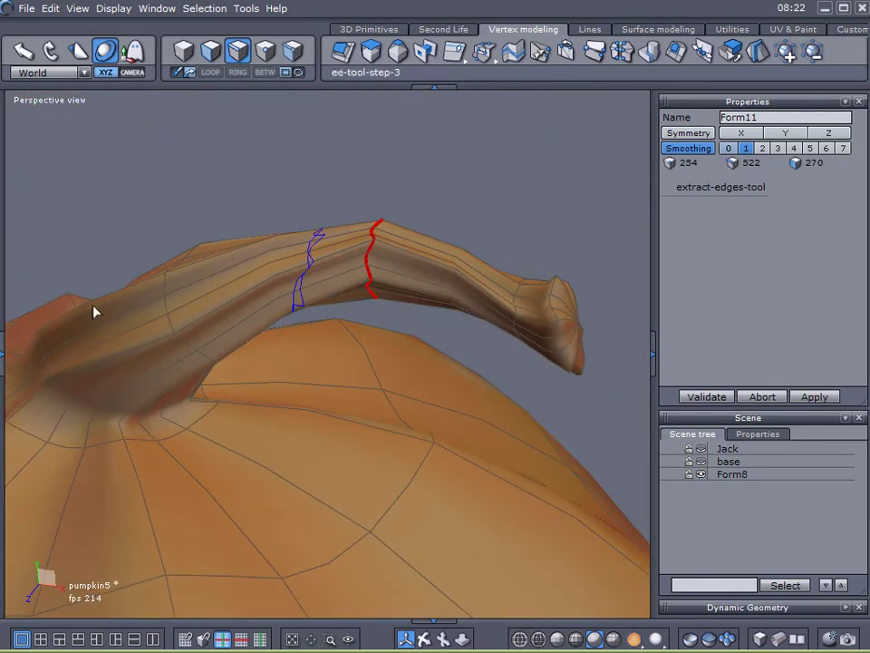
pyautogui.click(94, 310)
# Move the edge loop at the stem's middle toward the tip, to about X -1.58 and Z -0.22
pyautogui.moveTo(453, 271); pyautogui.dragTo(295, 356, button='right')
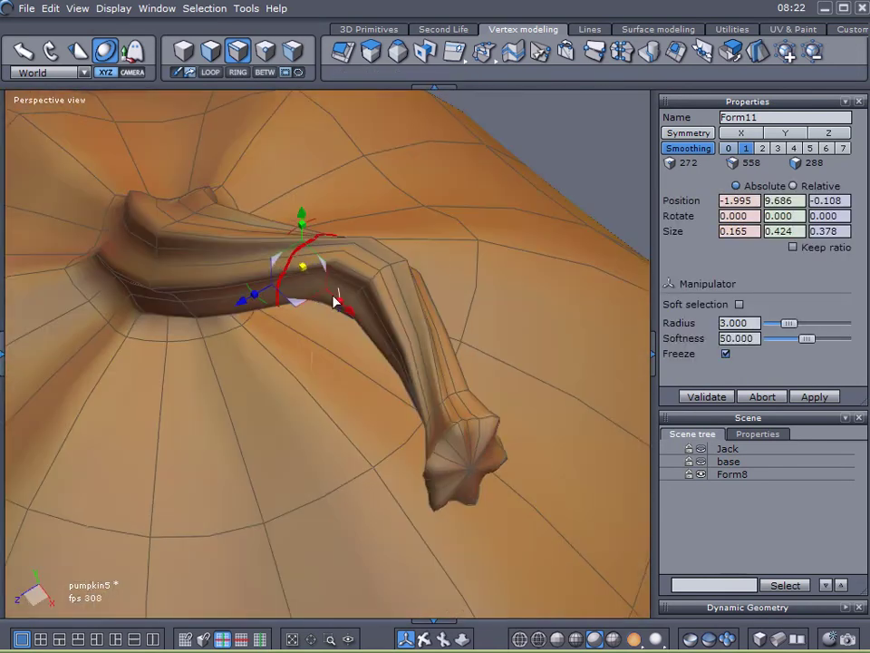
pyautogui.click(378, 281)
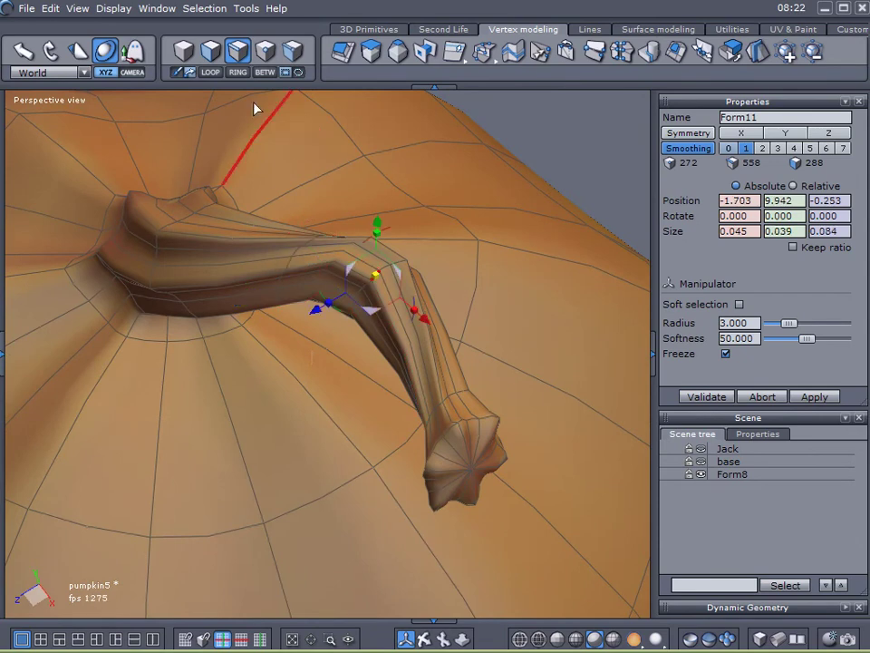
pyautogui.click(209, 72)
pyautogui.moveTo(383, 326)
pyautogui.mouseDown()
pyautogui.moveTo(398, 355)
pyautogui.moveTo(385, 358)
pyautogui.moveTo(380, 348)
pyautogui.mouseUp()
pyautogui.moveTo(290, 385); pyautogui.dragTo(476, 253, button='right')
pyautogui.scroll(-3, 477, 258)
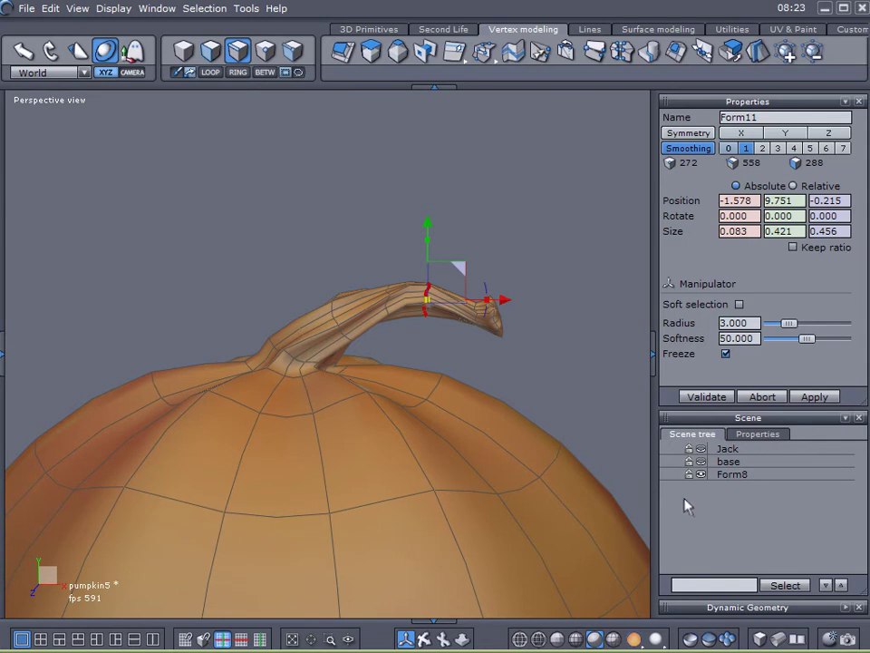
# Widen the new edge loop between the stem's bend and middle along the Z axis to about 0.53
pyautogui.moveTo(358, 390); pyautogui.dragTo(210, 452, button='right')
pyautogui.scroll(5, 375, 321)
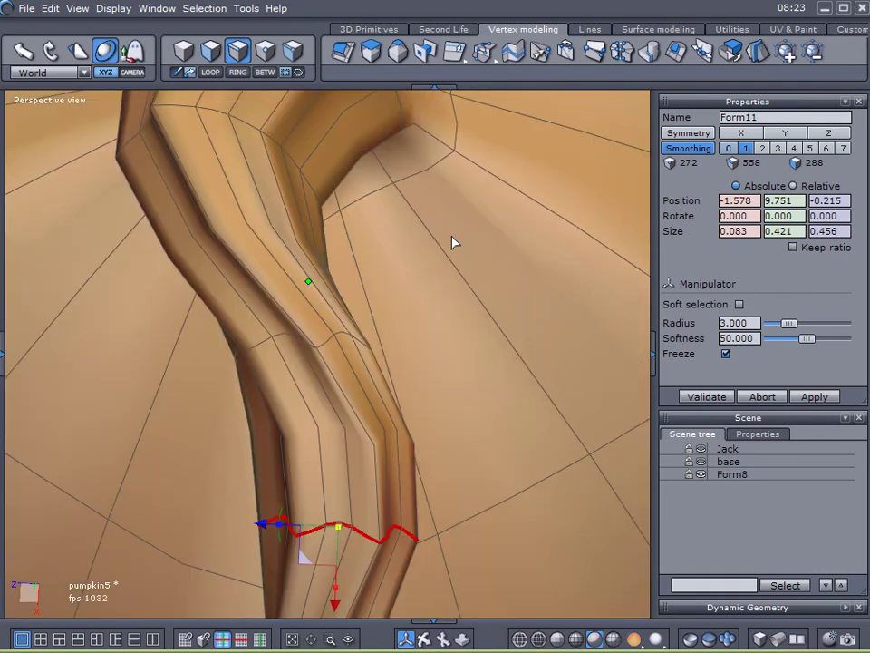
pyautogui.click(328, 349)
pyautogui.click(190, 72)
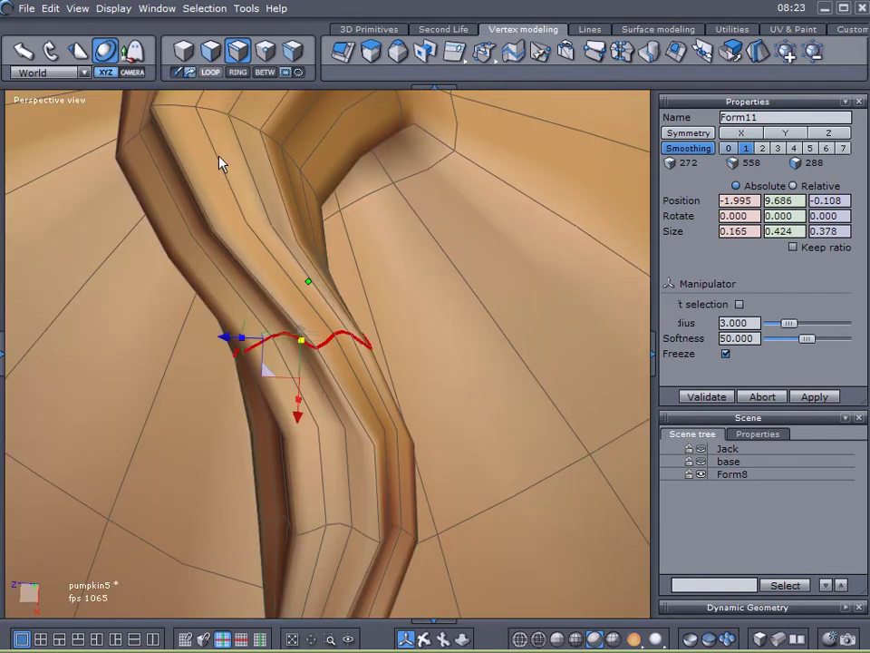
pyautogui.moveTo(241, 337); pyautogui.dragTo(220, 336)
pyautogui.moveTo(294, 352); pyautogui.dragTo(454, 241, button='right')
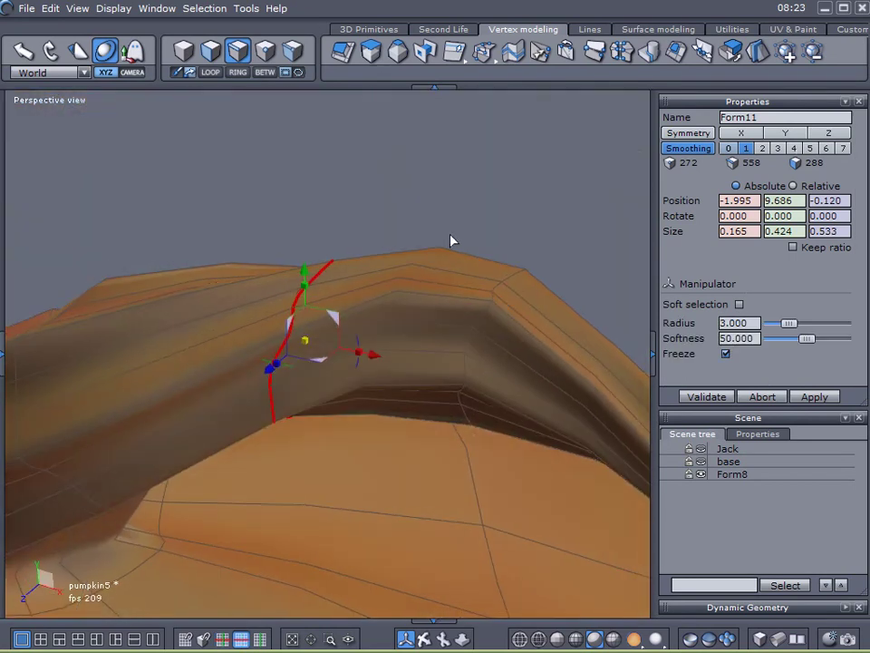
pyautogui.click(500, 292)
pyautogui.click(210, 73)
# Extract edges outward from the edge loop at the stem's base to add a new loop around it on the pumpkin
pyautogui.moveTo(369, 268); pyautogui.dragTo(430, 259, button='right')
pyautogui.moveTo(441, 345); pyautogui.dragTo(346, 350, button='middle')
pyautogui.click(333, 332)
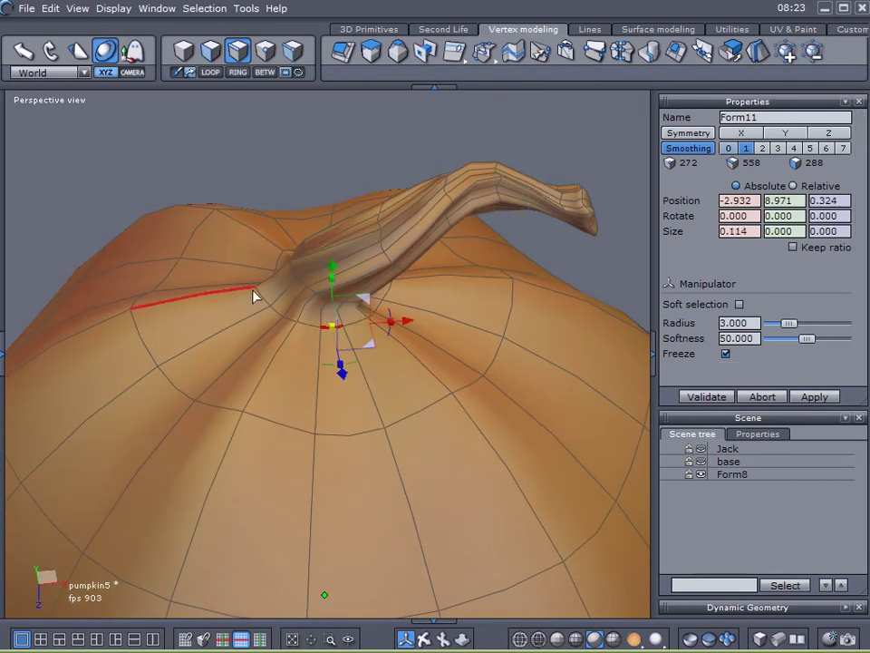
pyautogui.click(204, 73)
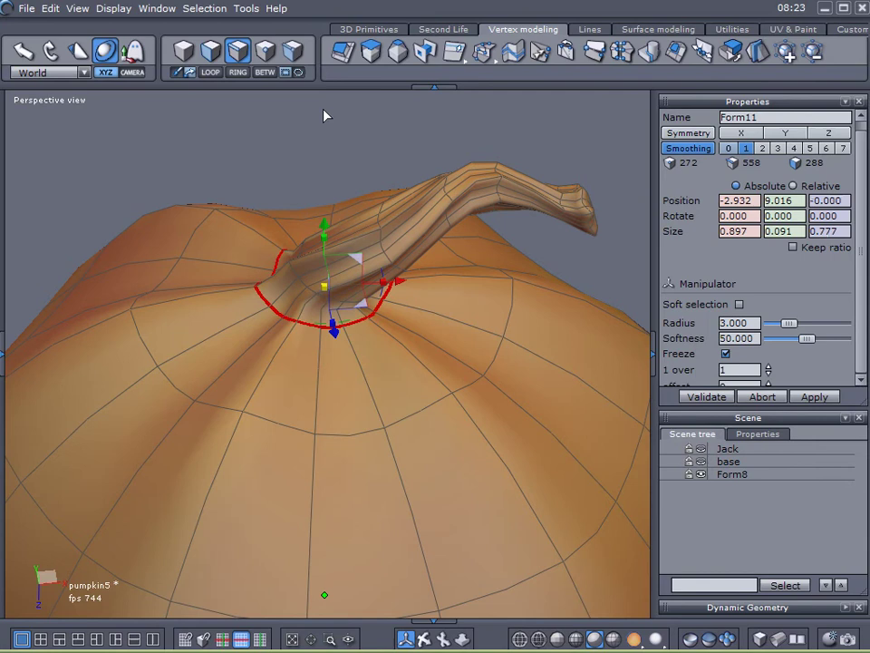
pyautogui.click(454, 52)
pyautogui.click(454, 106)
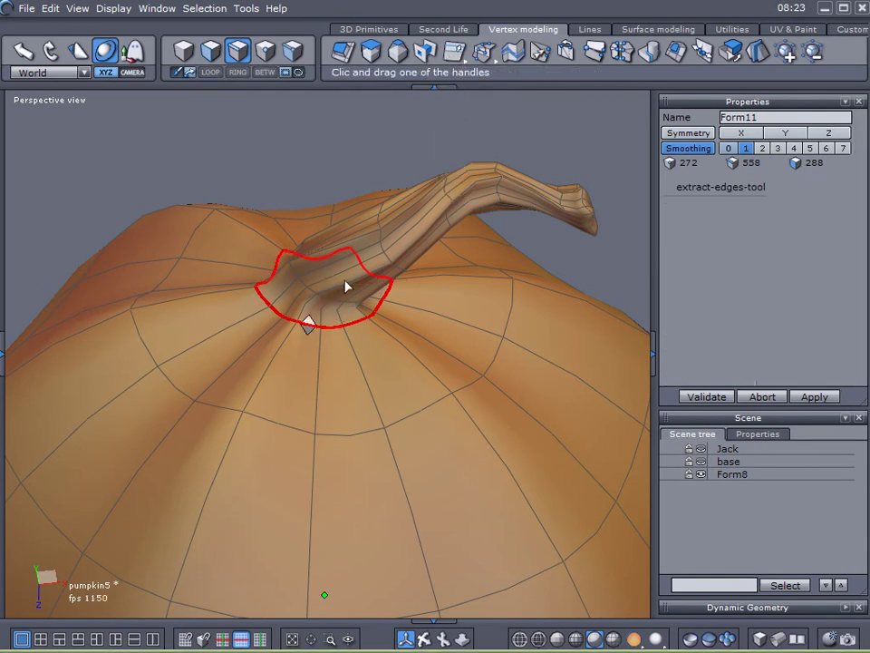
pyautogui.moveTo(288, 350)
pyautogui.mouseDown()
pyautogui.moveTo(302, 342)
pyautogui.moveTo(282, 359)
pyautogui.mouseUp()
# Enlarge the inner edge loop at the stem's base to about 1.28 by 1.11 and raise it to Y 9.045
pyautogui.moveTo(274, 405); pyautogui.dragTo(317, 344, button='middle')
pyautogui.moveTo(310, 336); pyautogui.dragTo(269, 98)
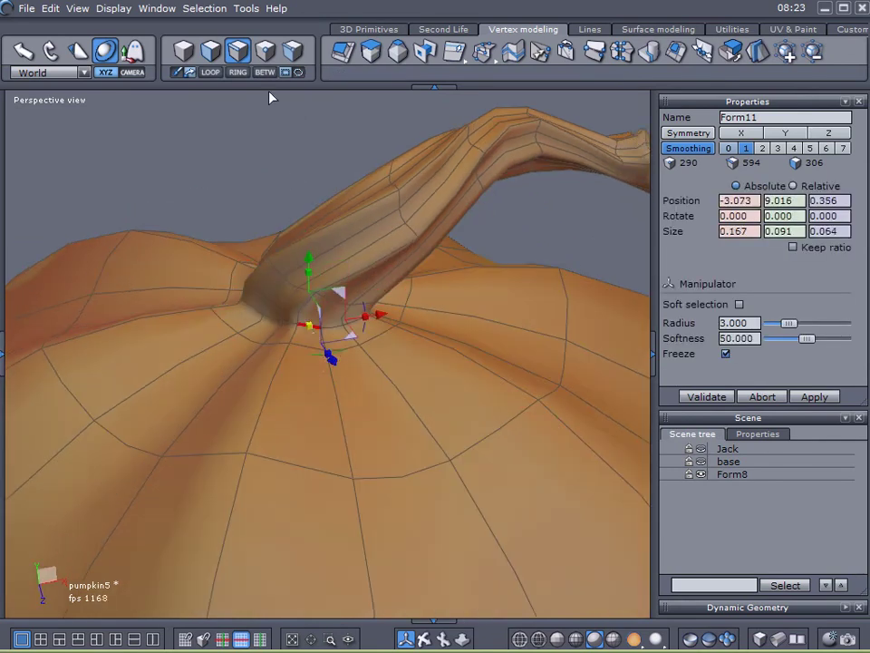
pyautogui.click(212, 73)
pyautogui.moveTo(312, 297); pyautogui.dragTo(398, 295)
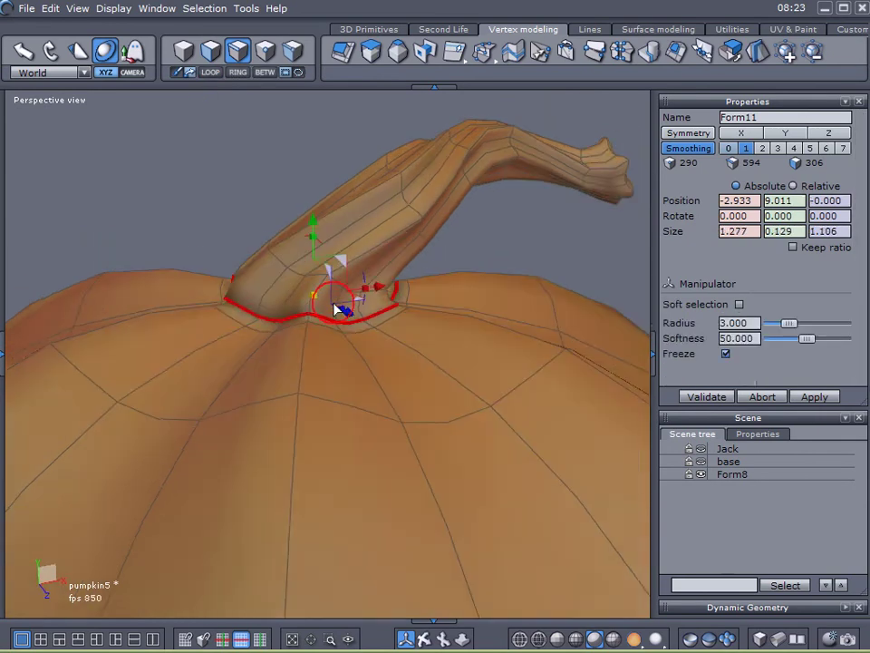
pyautogui.moveTo(312, 219); pyautogui.dragTo(315, 218)
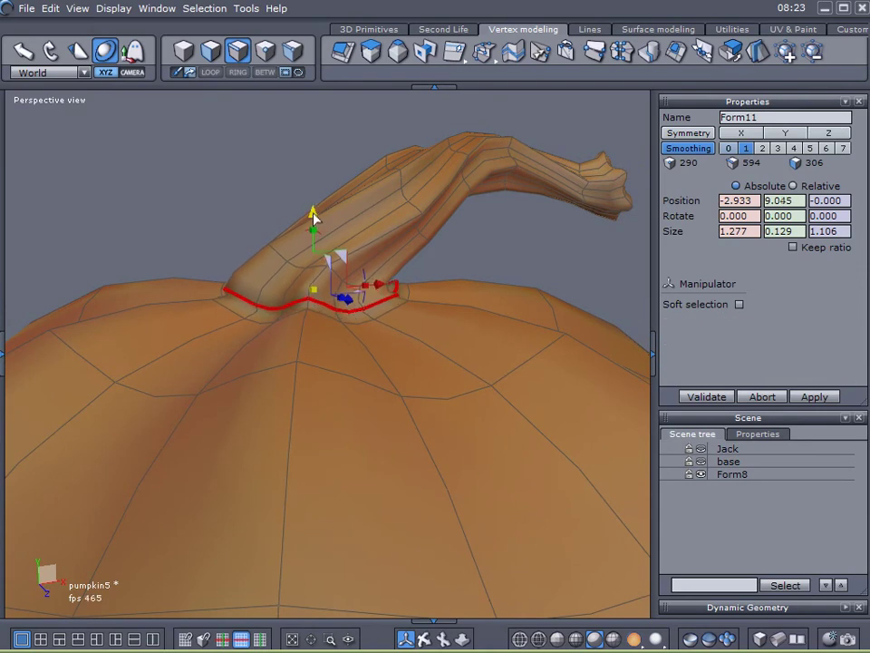
# Try to enlarge the stem-base loop to about 1.36 by 1.18, stretch its height to 0.185 and raise it slightly
pyautogui.press('s')
pyautogui.press('s')
pyautogui.moveTo(313, 298); pyautogui.dragTo(333, 299)
pyautogui.press('s')
pyautogui.moveTo(332, 299); pyautogui.dragTo(356, 291, button='middle')
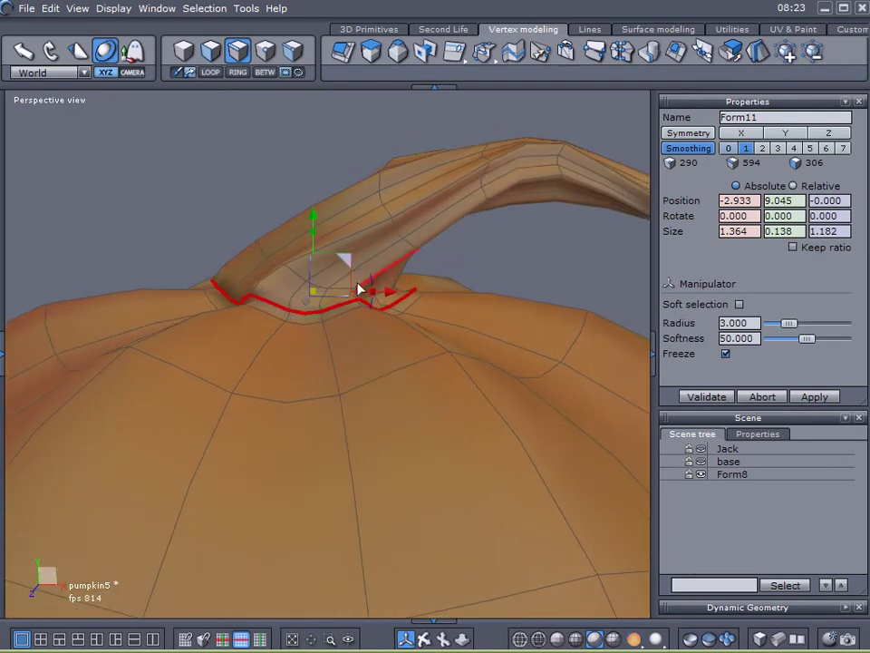
pyautogui.moveTo(373, 284); pyautogui.dragTo(342, 255)
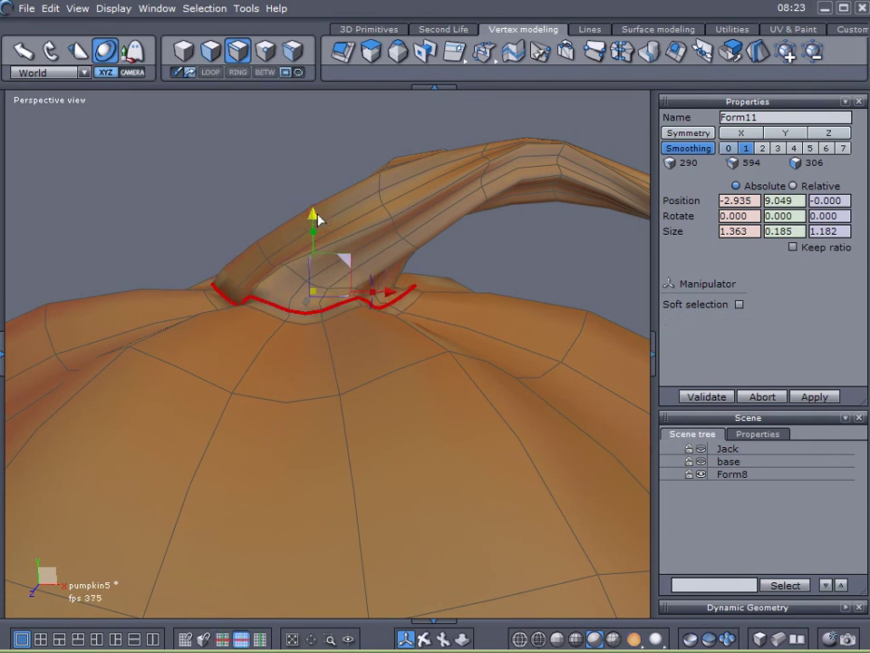
pyautogui.moveTo(317, 219); pyautogui.dragTo(319, 212)
pyautogui.click(689, 523)
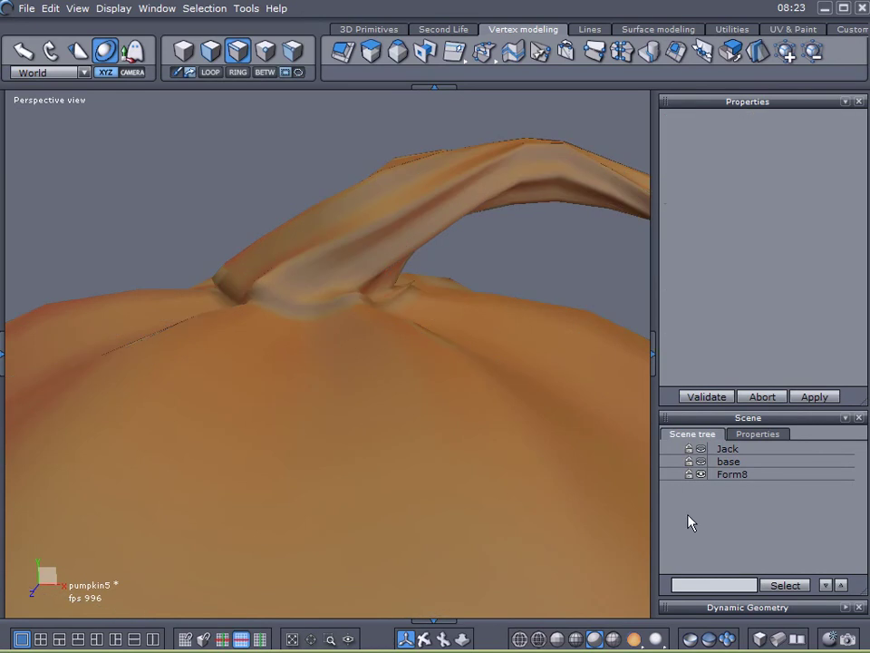
# Undo the last enlargement and height changes of the stem-base loop
pyautogui.moveTo(381, 415); pyautogui.dragTo(317, 431, button='right')
pyautogui.click(328, 405)
pyautogui.hotkey('ctrl', 'z')
pyautogui.hotkey('ctrl', 'z')
pyautogui.click(719, 540)
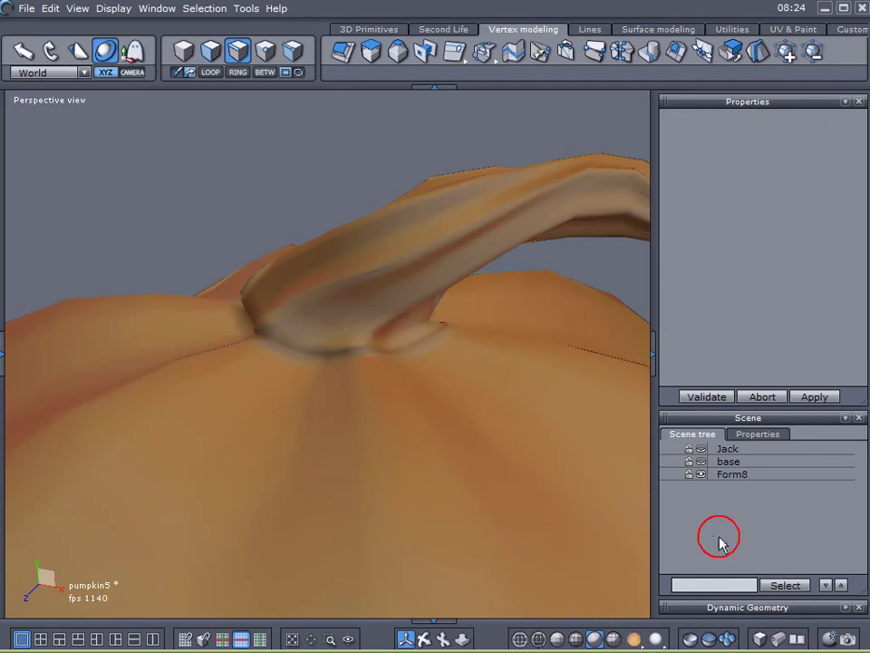
# Set the smoothing level of the pumpkin object Form8 to 2
pyautogui.moveTo(331, 437); pyautogui.dragTo(353, 403, button='right')
pyautogui.click(711, 475)
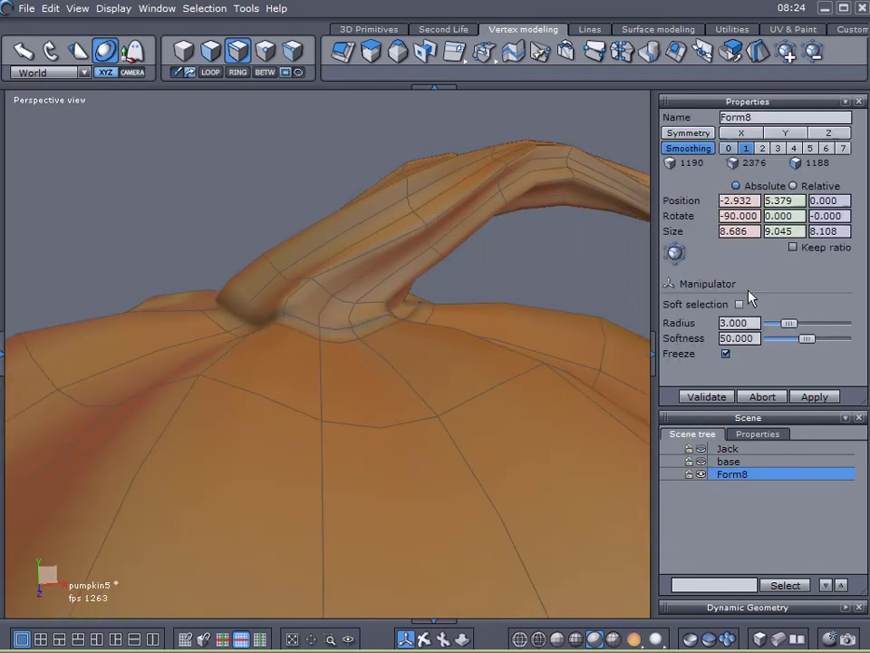
pyautogui.click(760, 148)
pyautogui.moveTo(544, 245); pyautogui.dragTo(255, 314, button='right')
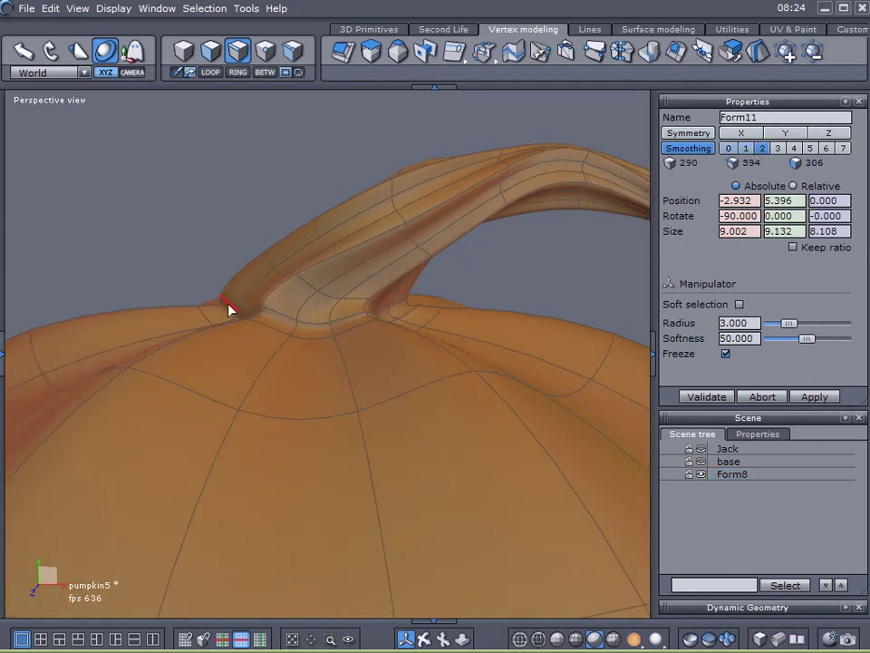
# Select the whole inner edge loop at the stem's base and raise it slightly
pyautogui.click(276, 311)
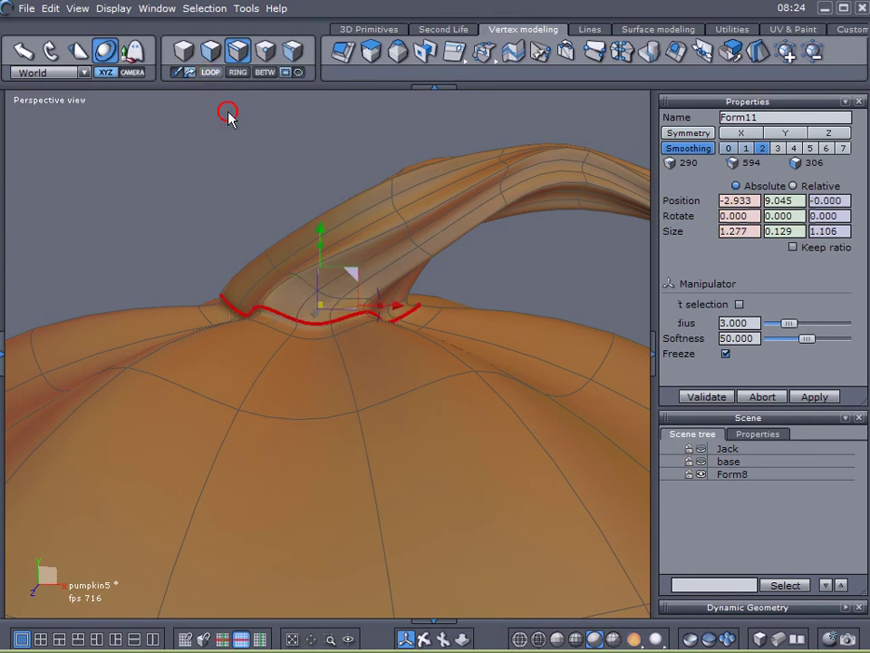
pyautogui.click(206, 72)
pyautogui.moveTo(269, 234); pyautogui.dragTo(321, 232, button='right')
pyautogui.moveTo(321, 233); pyautogui.dragTo(322, 229)
# Select the outer edge loop around the stem's base and lower it slightly into the pumpkin
pyautogui.click(278, 341)
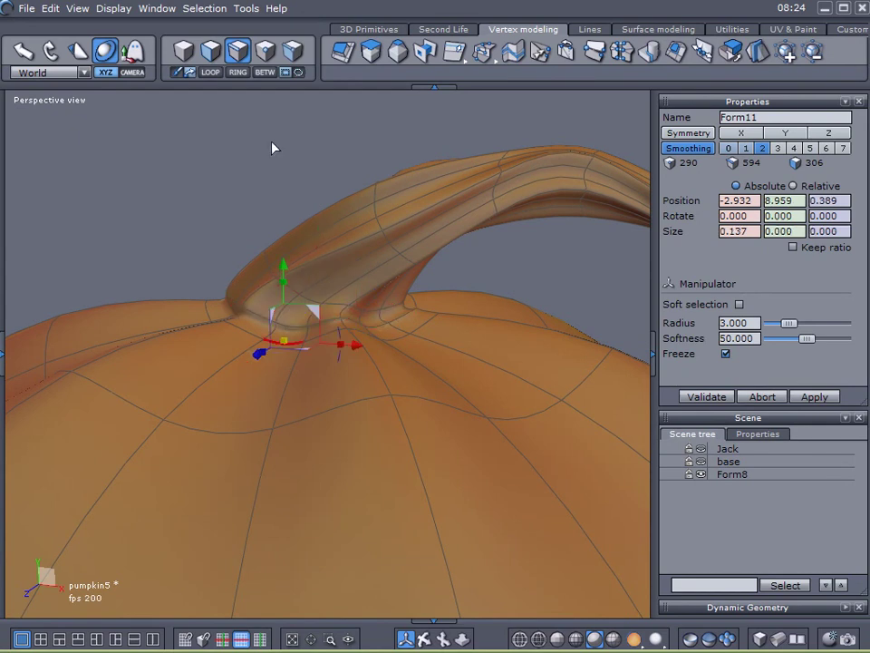
pyautogui.click(214, 73)
pyautogui.moveTo(318, 250)
pyautogui.mouseDown()
pyautogui.moveTo(315, 265)
pyautogui.moveTo(311, 258)
pyautogui.mouseUp()
pyautogui.moveTo(234, 359); pyautogui.dragTo(243, 381, button='middle')
pyautogui.moveTo(260, 237); pyautogui.dragTo(486, 287, button='middle')
pyautogui.click(710, 487)
# Examine the smoothed stem, its junction with the pumpkin and the body's overall shape from several sides
pyautogui.moveTo(337, 452); pyautogui.dragTo(414, 329, button='middle')
pyautogui.moveTo(241, 264); pyautogui.dragTo(456, 371, button='middle')
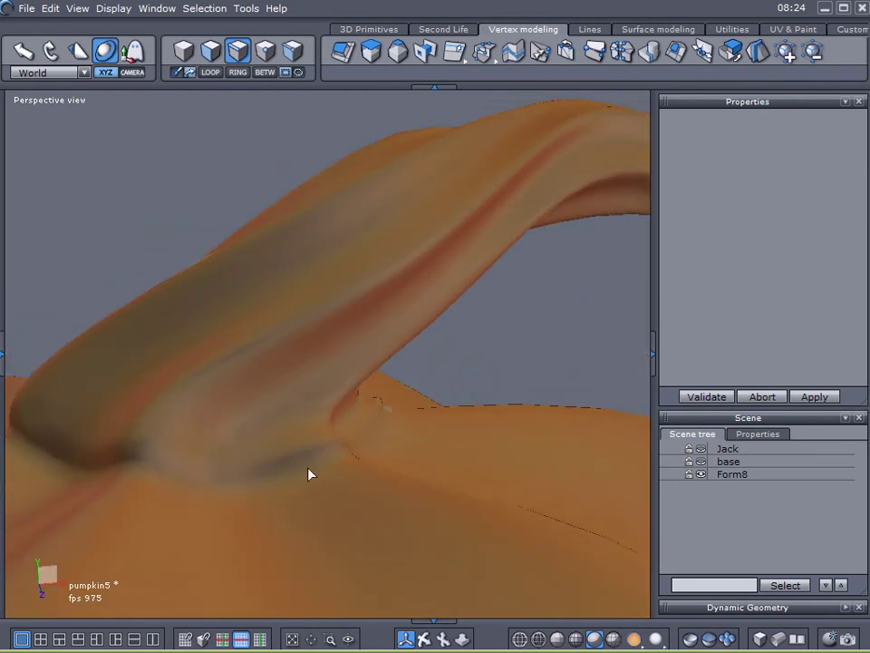
pyautogui.scroll(-5, 324, 438)
pyautogui.scroll(-4, 317, 482)
pyautogui.moveTo(316, 484); pyautogui.dragTo(346, 457, button='middle')
pyautogui.scroll(4, 359, 416)
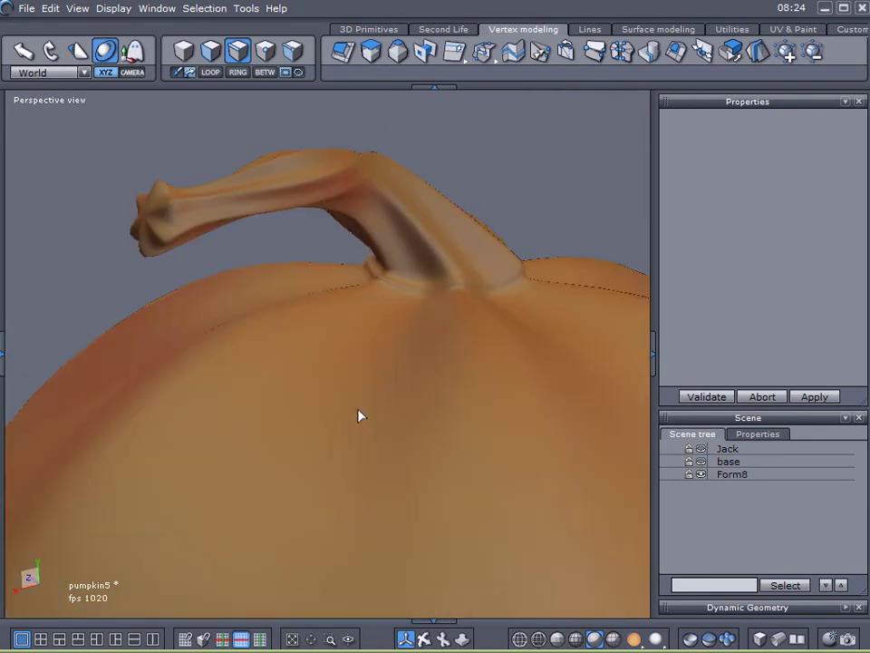
pyautogui.scroll(-4, 358, 416)
pyautogui.moveTo(359, 412); pyautogui.dragTo(340, 361, button='middle')
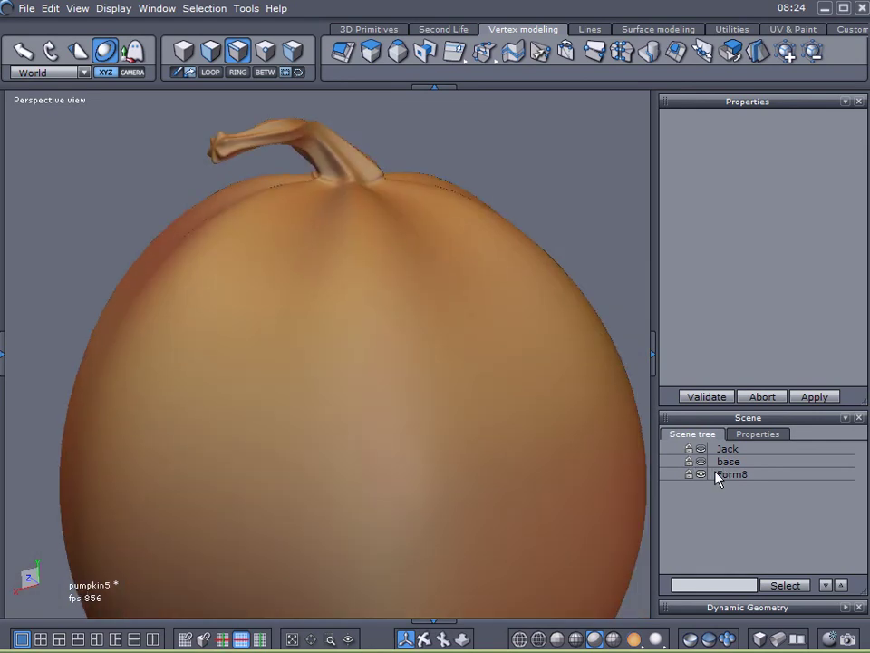
pyautogui.click(716, 478)
pyautogui.scroll(-3, 326, 466)
pyautogui.moveTo(311, 466); pyautogui.dragTo(396, 431, button='middle')
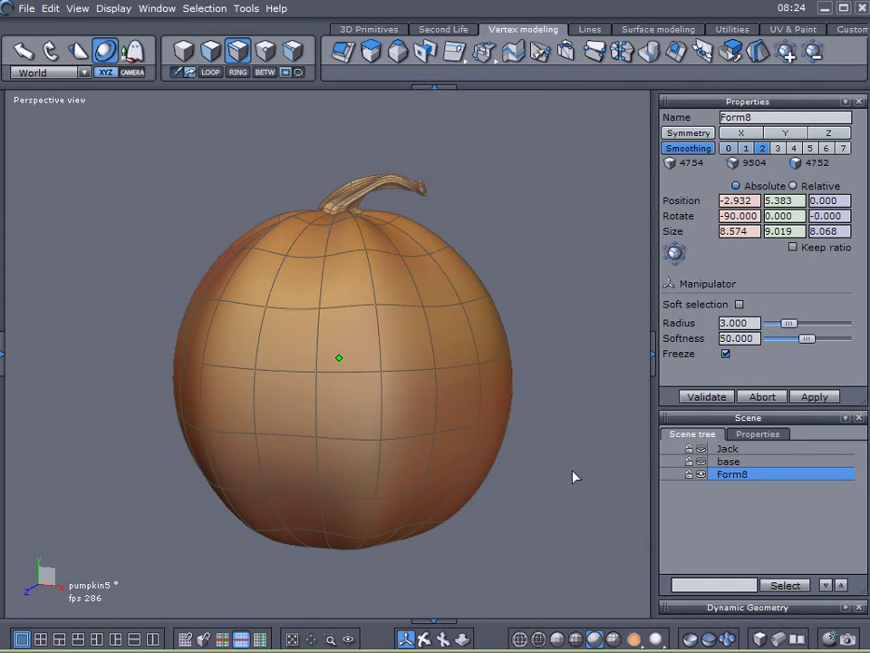
# Select five horizontal edge loops around the pumpkin's body and grow the selection twice toward the stem and bottom
pyautogui.click(556, 461)
pyautogui.click(556, 461)
pyautogui.click(390, 448)
pyautogui.moveTo(391, 448); pyautogui.dragTo(379, 348, button='middle')
pyautogui.click(240, 51)
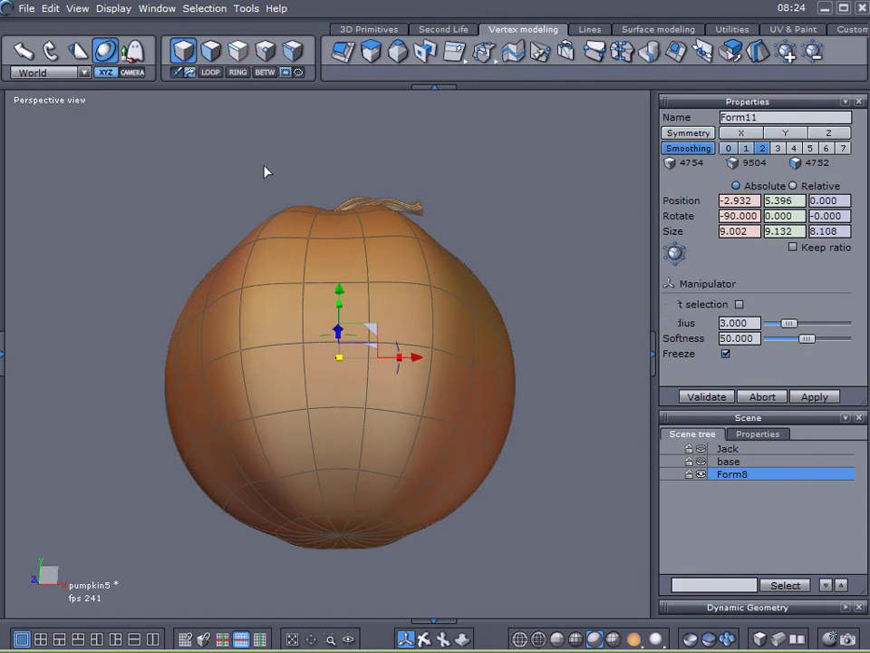
pyautogui.keyDown('shift'); pyautogui.click(337, 408); pyautogui.keyUp('shift')
pyautogui.keyDown('shift'); pyautogui.click(337, 341); pyautogui.keyUp('shift')
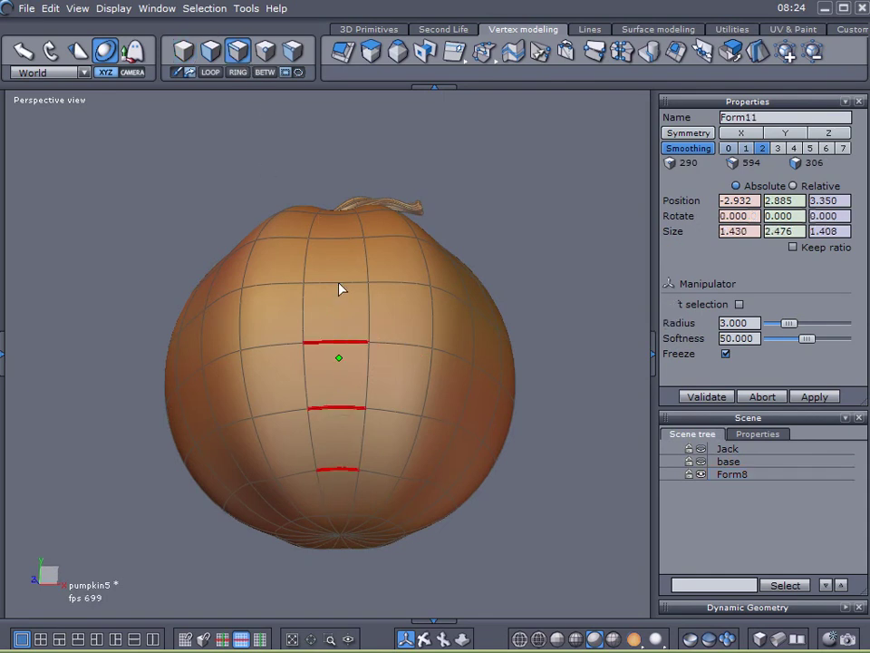
pyautogui.keyDown('shift'); pyautogui.click(338, 284); pyautogui.keyUp('shift')
pyautogui.click(209, 72)
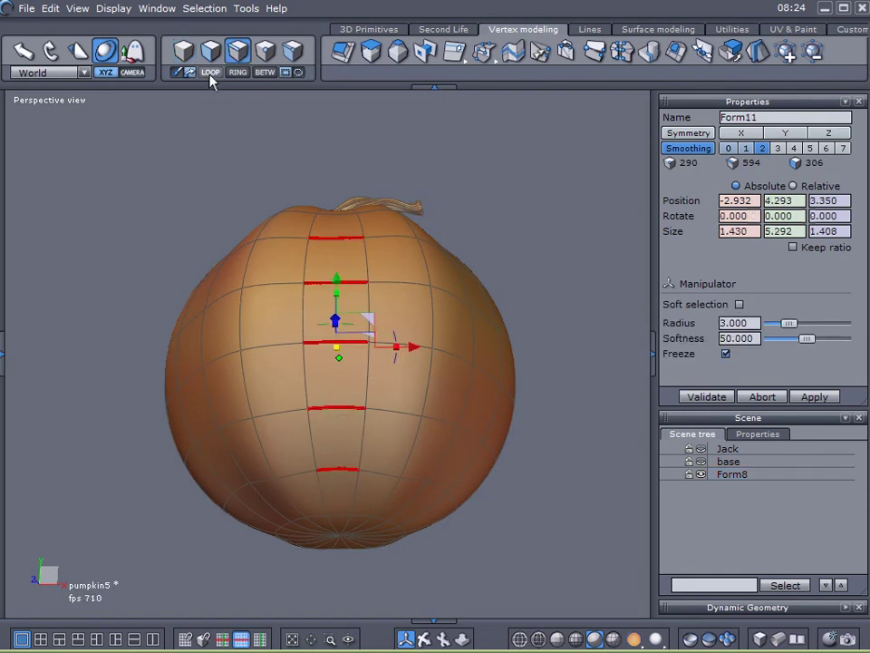
pyautogui.moveTo(413, 297); pyautogui.dragTo(409, 310)
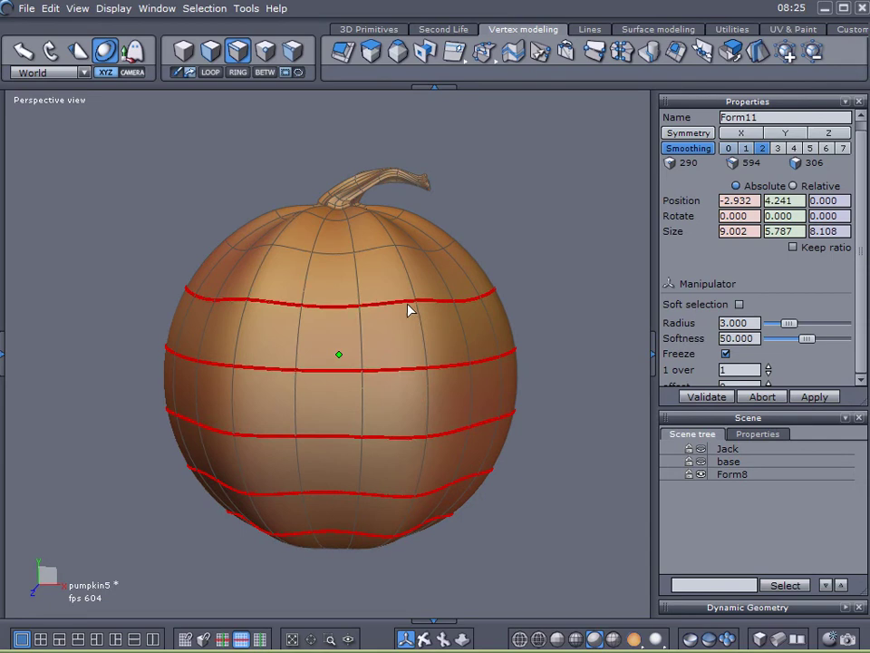
pyautogui.press('+')
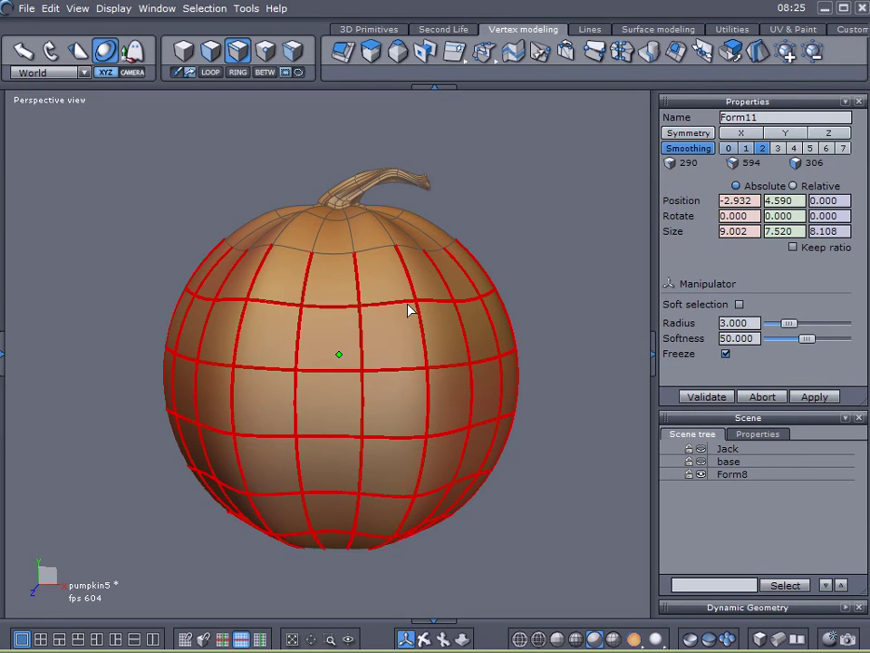
pyautogui.press('+')
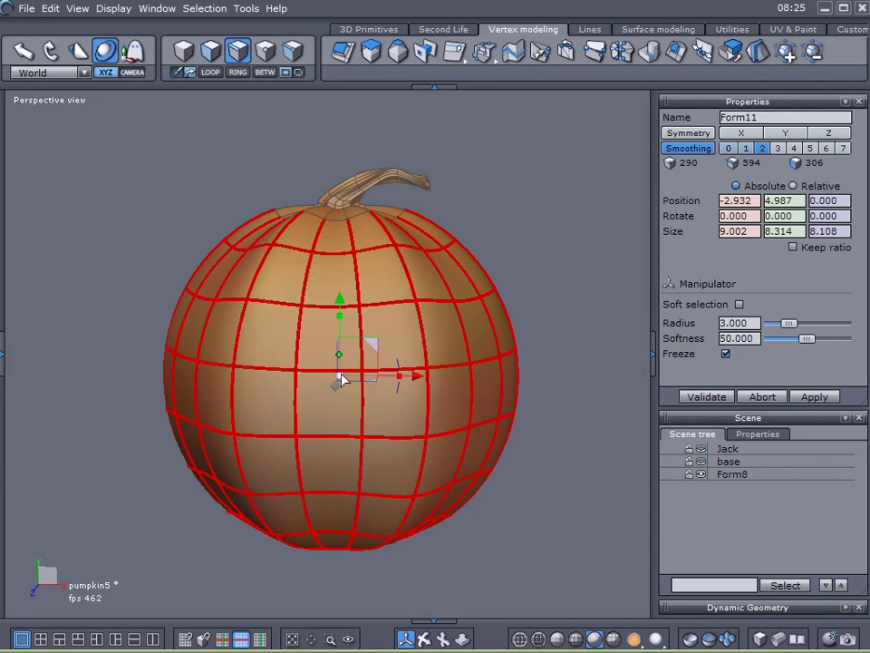
# Widen and flatten the selected body edges to about 10.83 by 7.52 by 9.76 and raise them to Y 5.353
pyautogui.moveTo(341, 379); pyautogui.dragTo(340, 288)
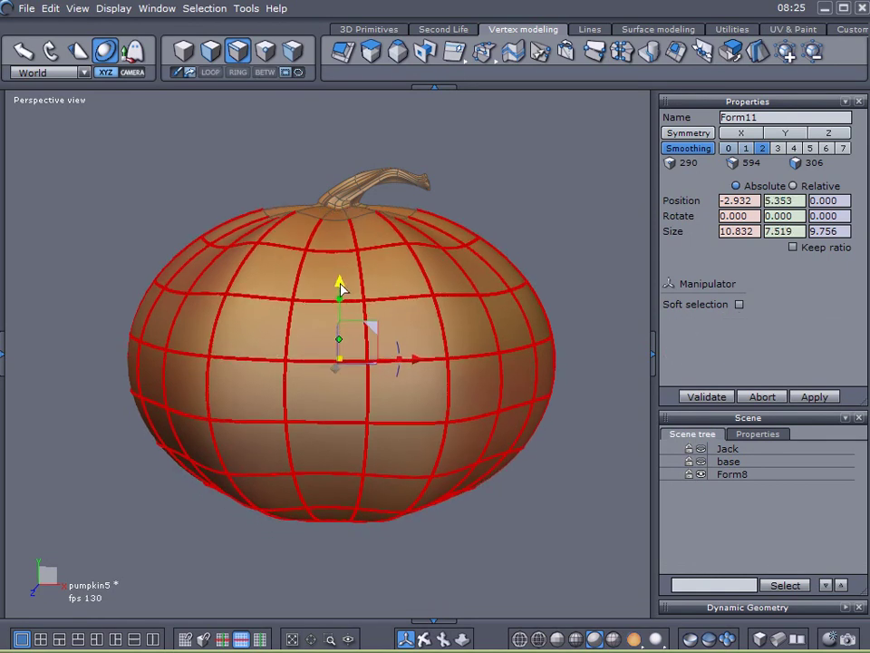
pyautogui.click(546, 232)
pyautogui.click(797, 538)
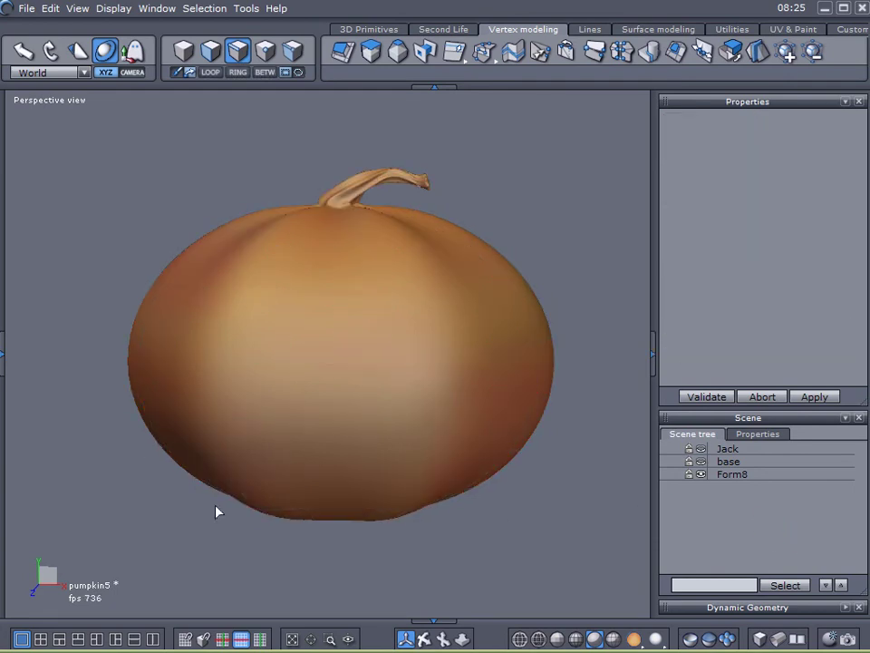
pyautogui.click(331, 438)
pyautogui.keyDown('alt'); pyautogui.moveTo(181, 490); pyautogui.dragTo(79, 503); pyautogui.keyUp('alt')
pyautogui.keyDown('alt'); pyautogui.moveTo(214, 460); pyautogui.dragTo(291, 267); pyautogui.keyUp('alt')
# Sweep one face at the front of the pumpkin outward in three sections to form a protruding nose
pyautogui.click(713, 475)
pyautogui.click(211, 60)
pyautogui.keyDown('alt'); pyautogui.moveTo(217, 468); pyautogui.dragTo(295, 454); pyautogui.keyUp('alt')
pyautogui.click(418, 365)
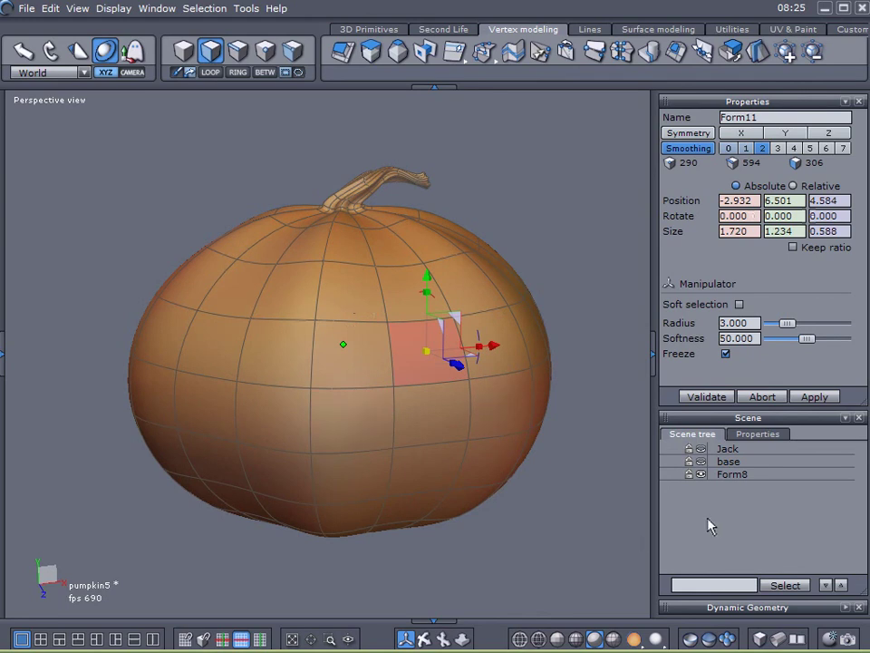
pyautogui.keyDown('alt'); pyautogui.moveTo(443, 485); pyautogui.dragTo(423, 487); pyautogui.keyUp('alt')
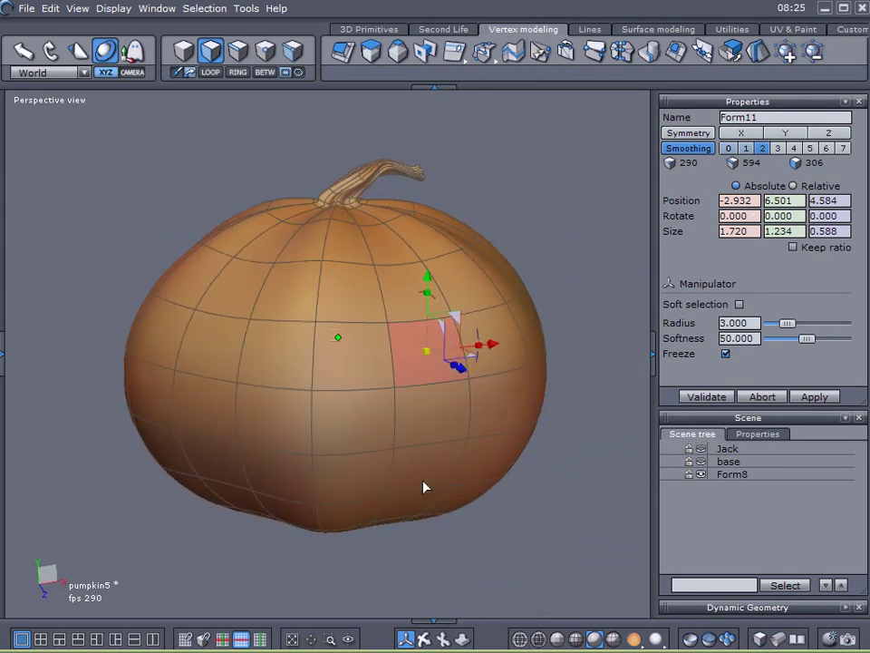
pyautogui.click(370, 52)
pyautogui.keyDown('alt'); pyautogui.moveTo(422, 354); pyautogui.dragTo(510, 371); pyautogui.keyUp('alt')
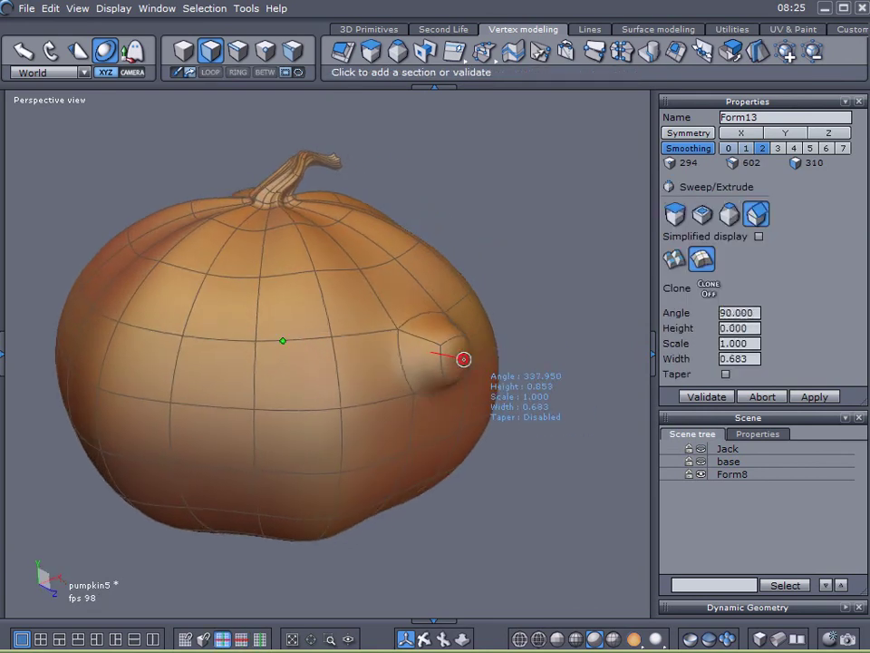
pyautogui.click(464, 358)
pyautogui.click(506, 365)
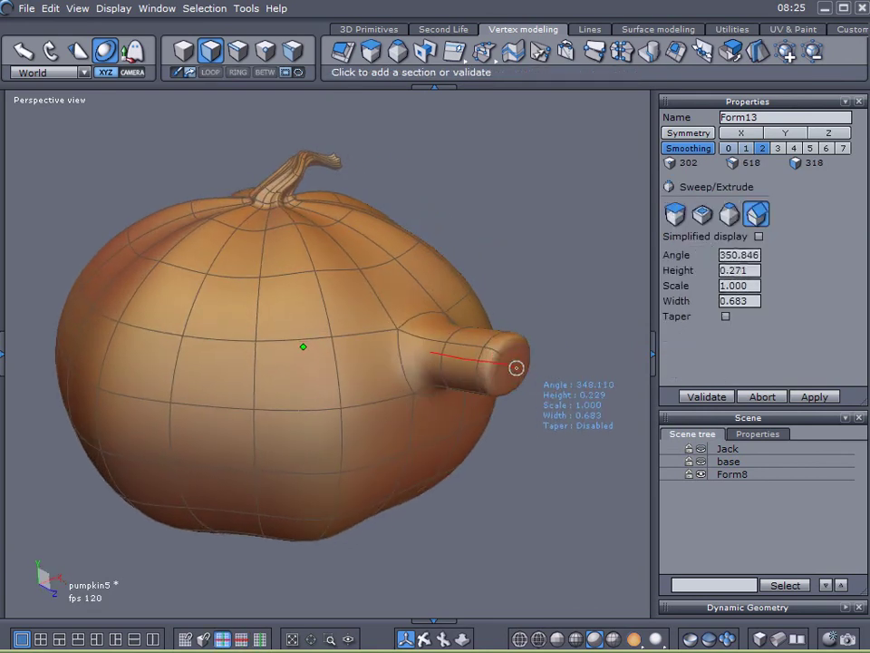
pyautogui.click(537, 364)
pyautogui.click(707, 396)
# Select the two faces above and either side of the nose and inset them with a Sweep section scaled to about 1.07
pyautogui.keyDown('alt'); pyautogui.moveTo(571, 381); pyautogui.dragTo(446, 396); pyautogui.keyUp('alt')
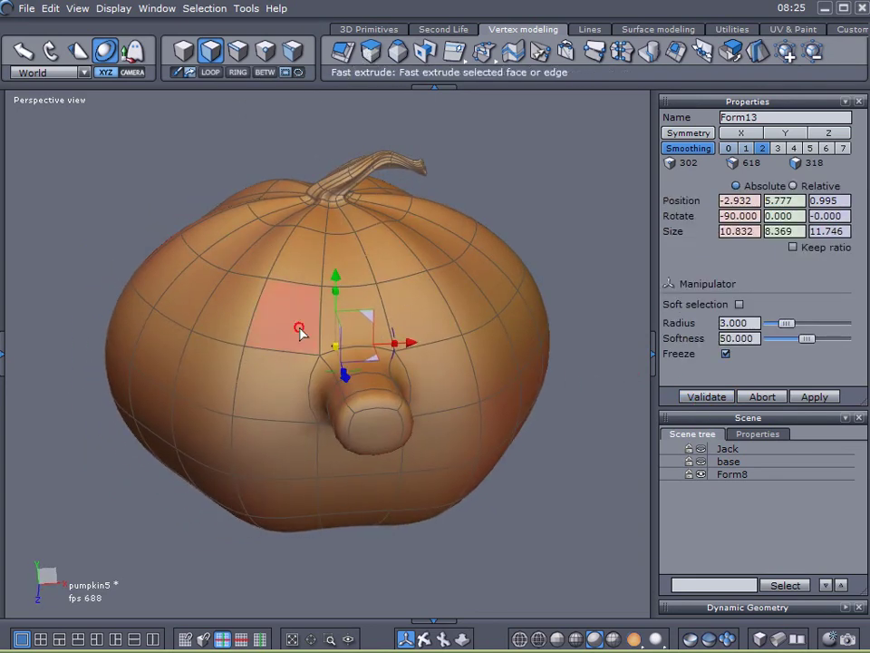
pyautogui.click(302, 334)
pyautogui.keyDown('shift'); pyautogui.click(421, 334); pyautogui.keyUp('shift')
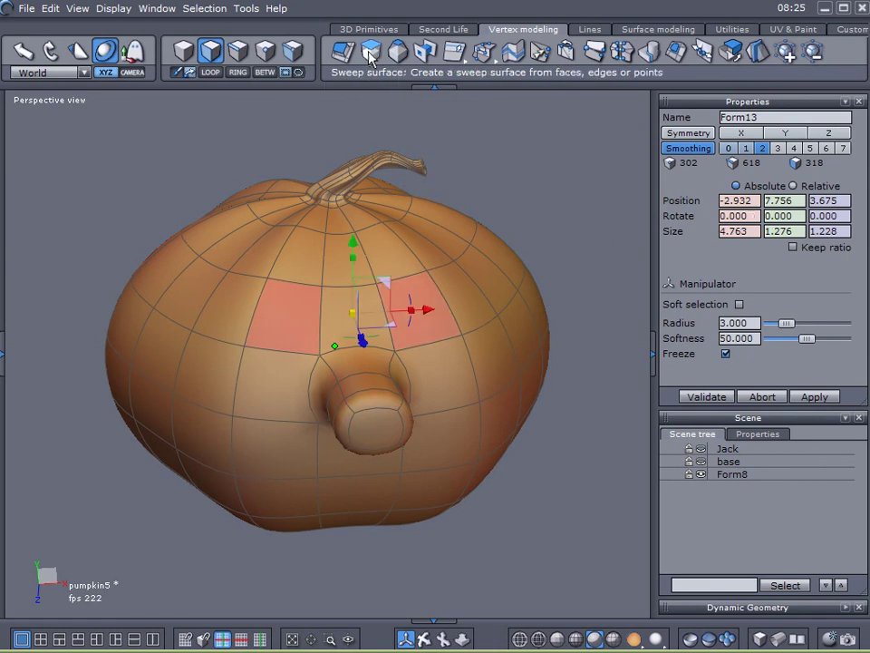
pyautogui.click(370, 56)
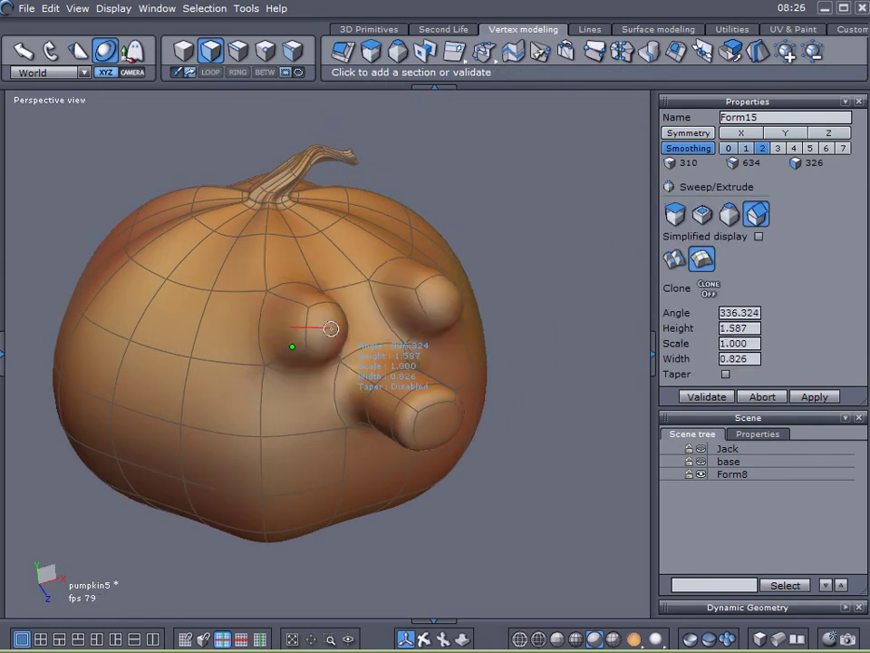
pyautogui.scroll(5, 314, 329)
pyautogui.scroll(-5, 314, 329)
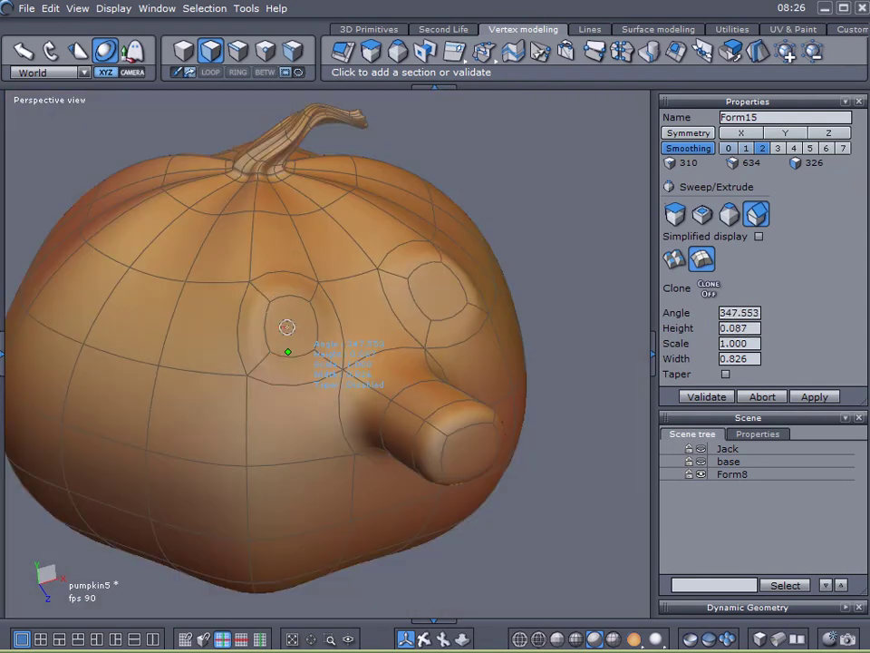
pyautogui.press('c')
pyautogui.press('c')
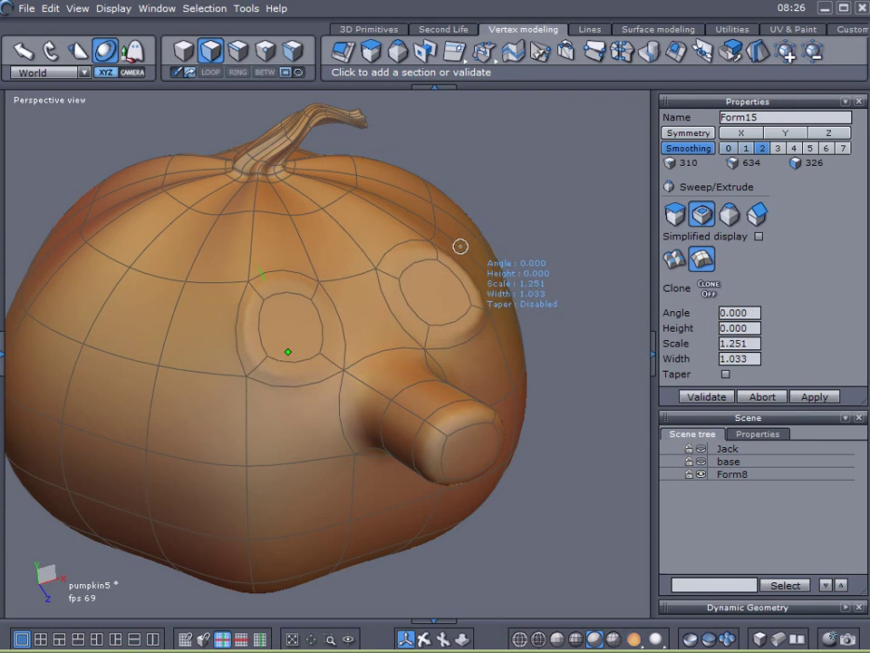
pyautogui.press('c')
pyautogui.press('c')
pyautogui.press('c')
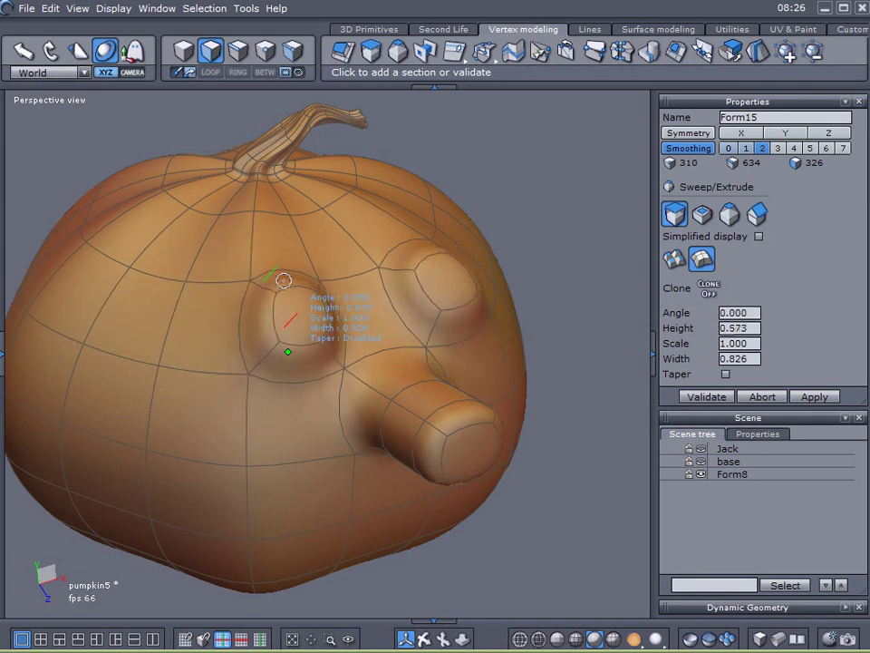
pyautogui.press('c')
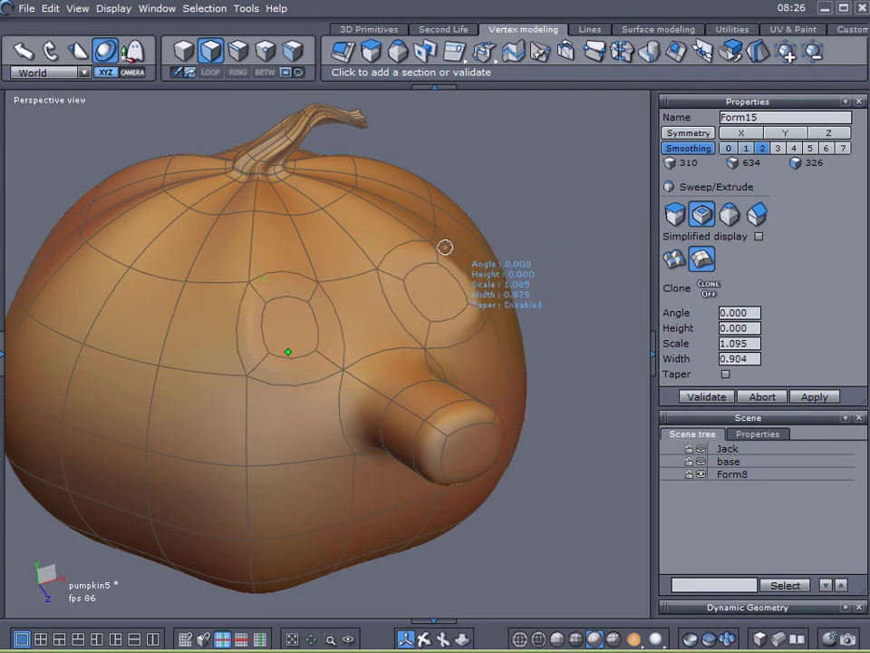
pyautogui.click(444, 246)
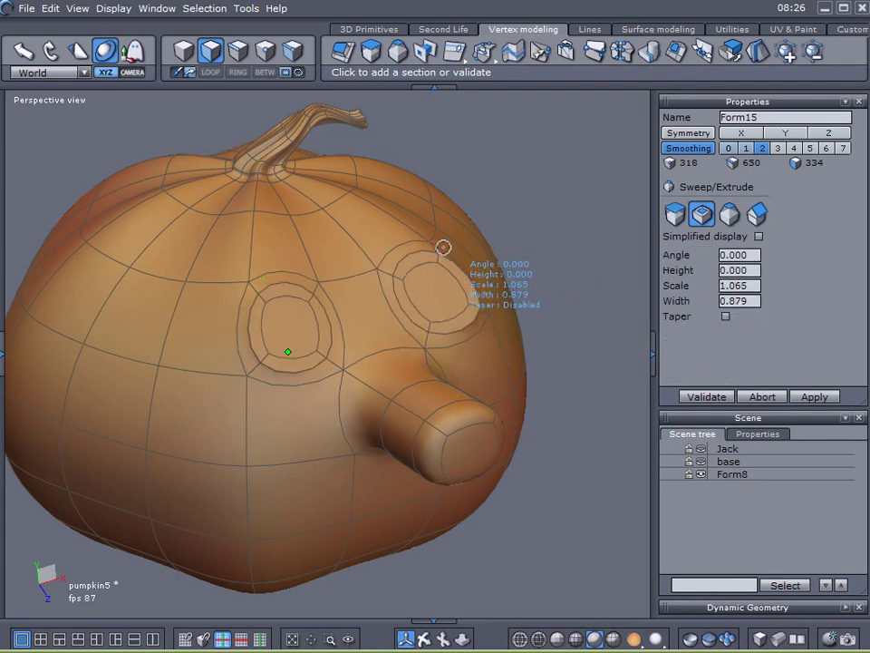
# Sink the two inset faces straight into the pumpkin to hollow out the eye sockets and validate the sweep
pyautogui.press('ctrl')
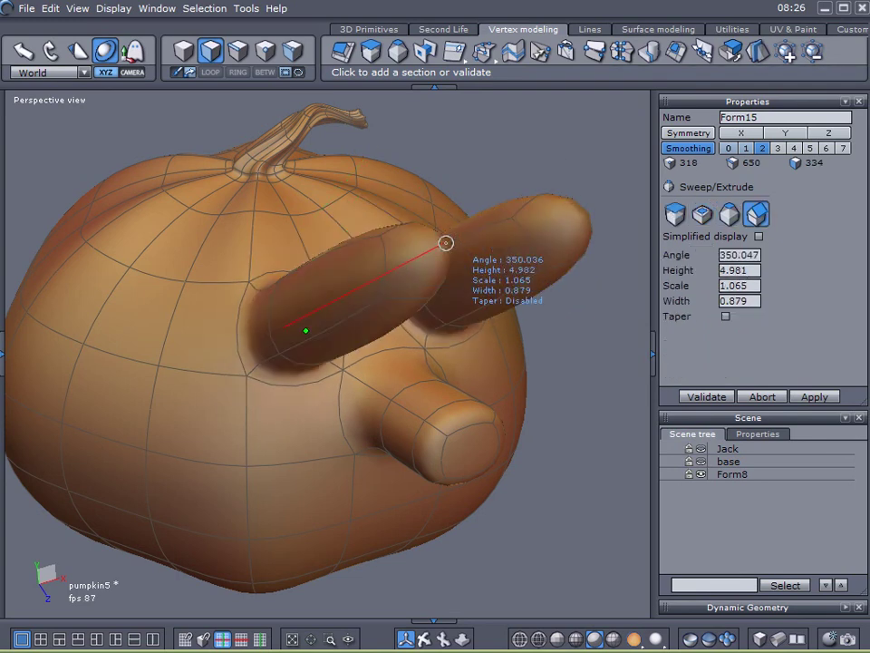
pyautogui.press('ctrl')
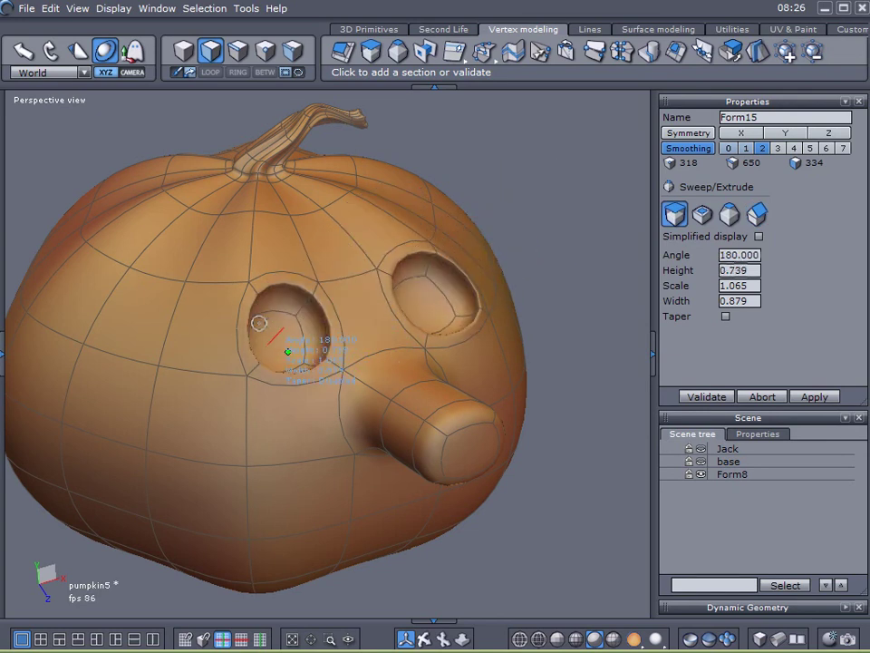
pyautogui.moveTo(254, 322); pyautogui.dragTo(639, 376)
pyautogui.click(691, 397)
# Select the floor face of one eye socket, turn on symmetry in X and raise the face to about Y 7.30
pyautogui.moveTo(407, 371); pyautogui.dragTo(331, 379, button='right')
pyautogui.click(269, 363)
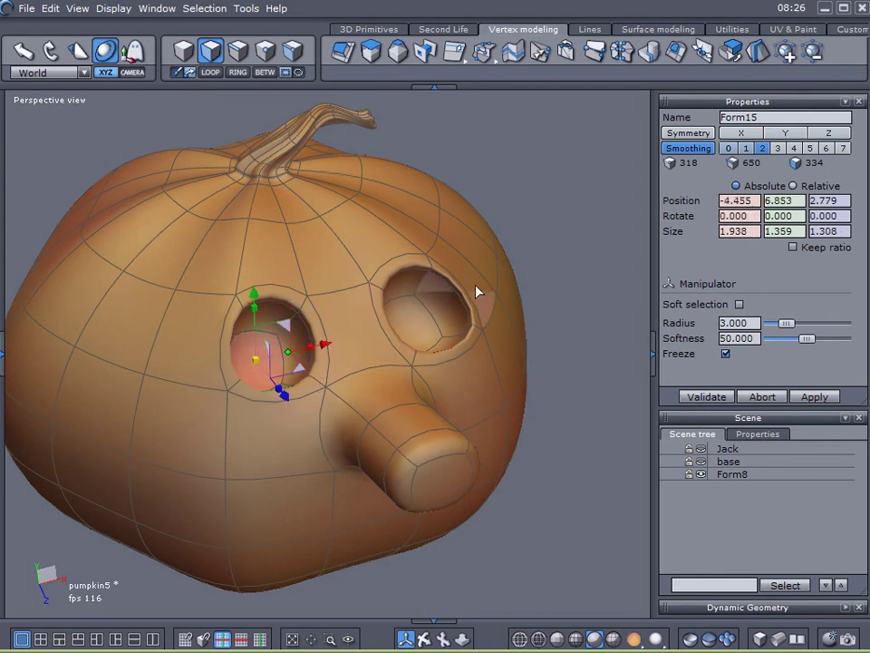
pyautogui.click(691, 133)
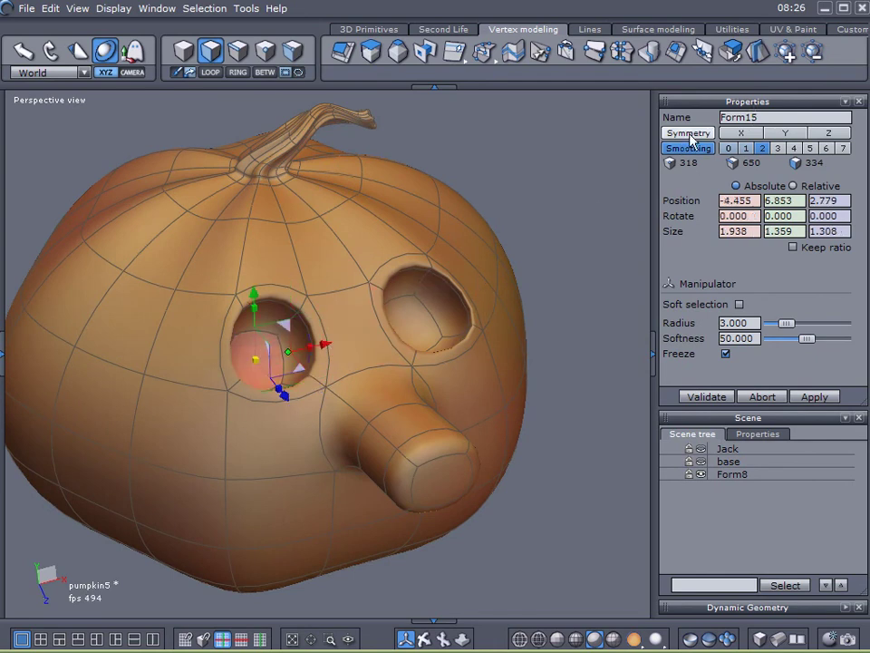
pyautogui.click(737, 134)
pyautogui.moveTo(542, 272); pyautogui.dragTo(485, 247, button='right')
pyautogui.moveTo(260, 297)
pyautogui.mouseDown()
pyautogui.moveTo(262, 270)
pyautogui.moveTo(263, 283)
pyautogui.mouseUp()
pyautogui.moveTo(263, 282); pyautogui.dragTo(286, 313, button='right')
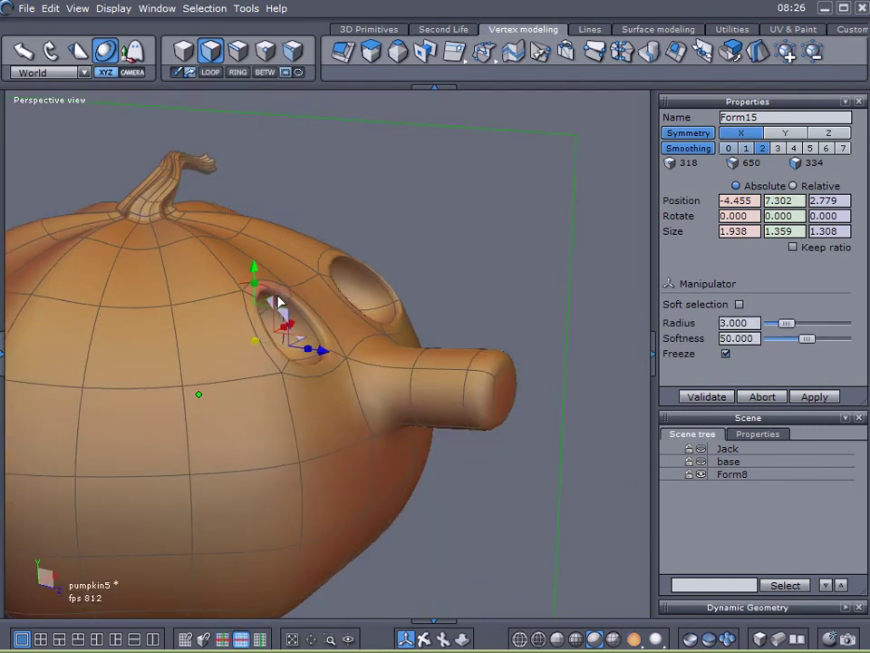
# Resize the socket's floor face to about 1.60 in Y and 1.00 in Z, and push it back to about Z 2.45
pyautogui.moveTo(268, 295); pyautogui.dragTo(379, 336)
pyautogui.moveTo(379, 336); pyautogui.dragTo(302, 377, button='right')
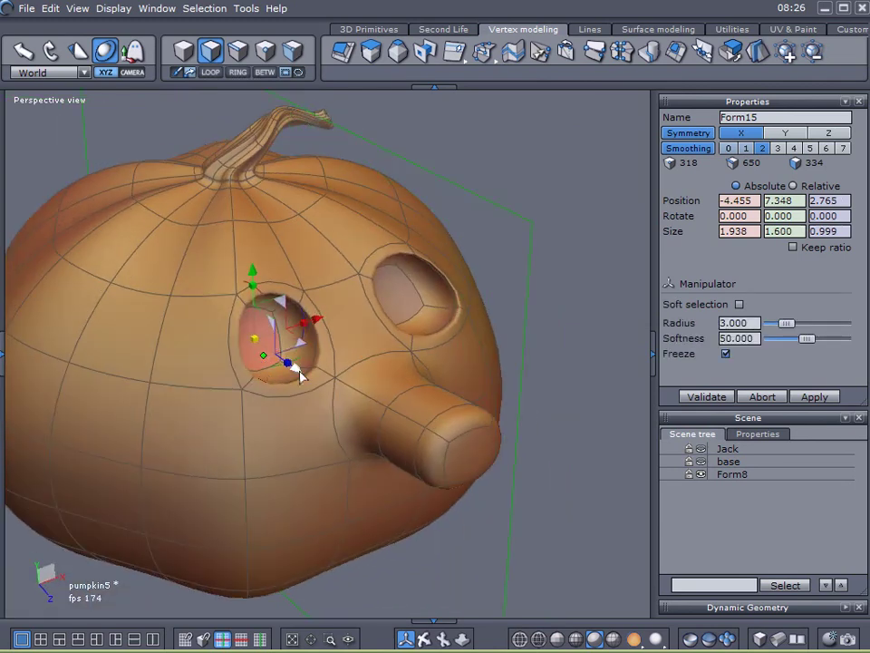
pyautogui.moveTo(300, 375); pyautogui.dragTo(285, 369)
pyautogui.moveTo(287, 372); pyautogui.dragTo(269, 391, button='right')
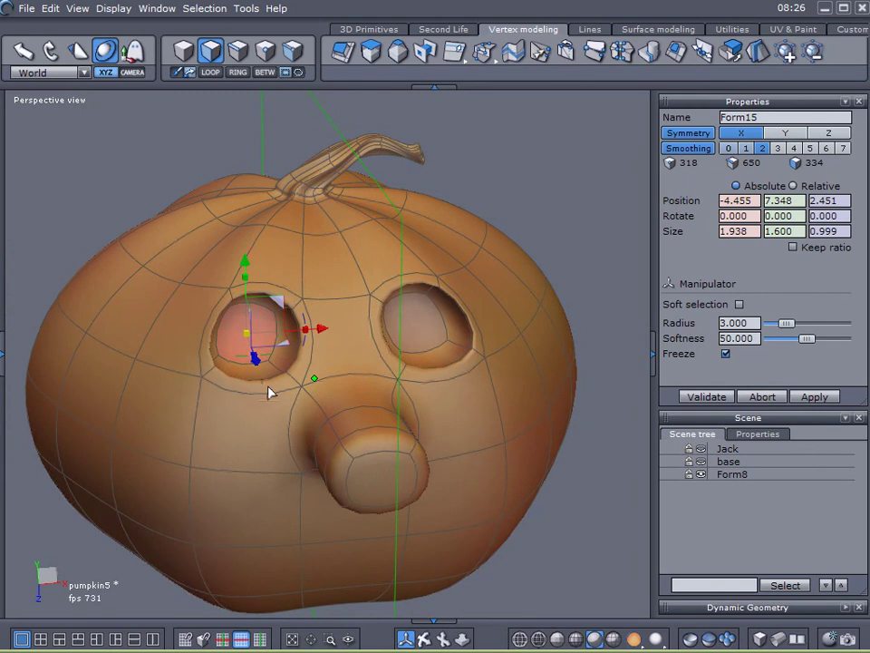
# Pull the eye's outer rim edge outward to about X -5.63, Y 8.16 and stretch it to about 1.32 in Y
pyautogui.click(238, 54)
pyautogui.click(208, 323)
pyautogui.moveTo(243, 294); pyautogui.dragTo(219, 285)
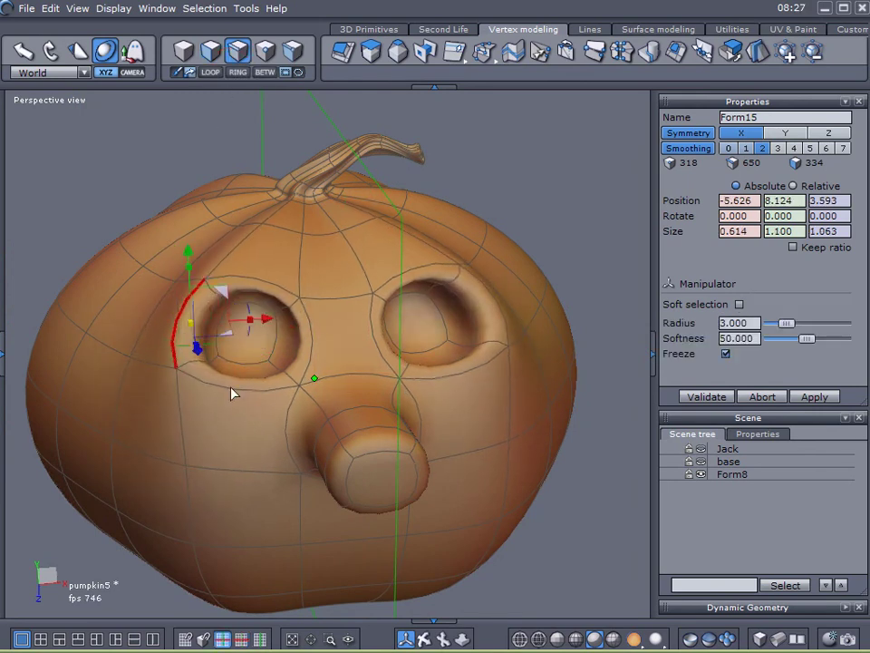
pyautogui.moveTo(231, 388); pyautogui.dragTo(228, 353, button='middle')
pyautogui.moveTo(192, 271)
pyautogui.mouseDown()
pyautogui.moveTo(193, 304)
pyautogui.moveTo(192, 264)
pyautogui.mouseUp()
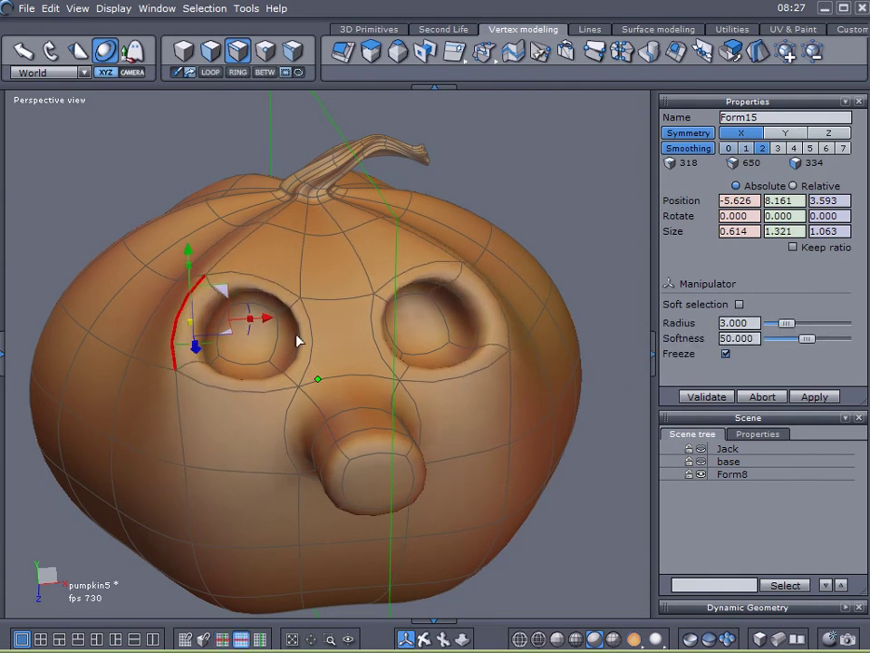
# Flatten the rim face at the eye's inner corner to about 0.09 in Y for a pointed, angry eye shape
pyautogui.click(210, 50)
pyautogui.click(305, 334)
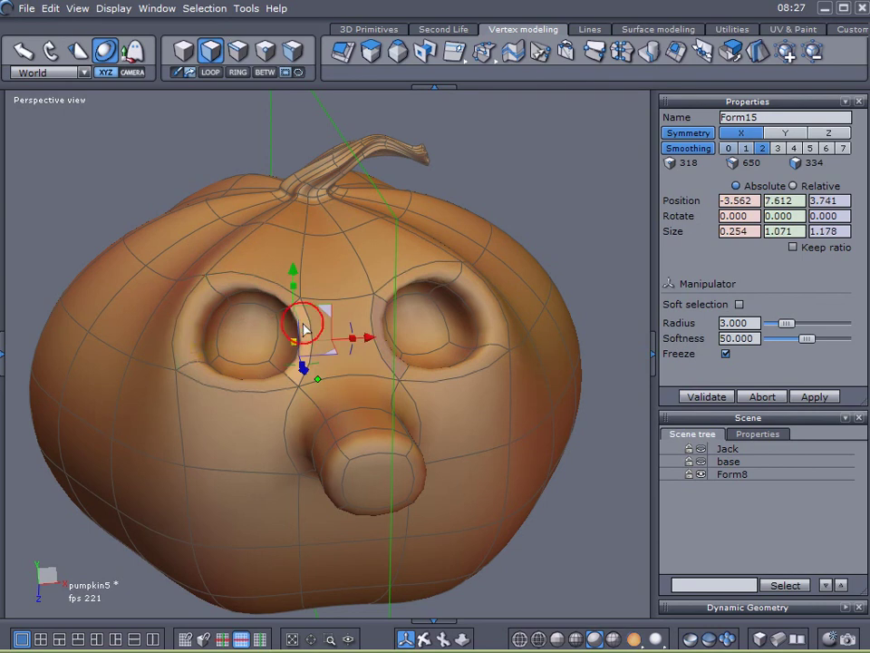
pyautogui.moveTo(294, 295); pyautogui.dragTo(292, 354)
# Shrink the end face of the nose to about 0.55 by 0.44 to taper and round its tip
pyautogui.moveTo(357, 427); pyautogui.dragTo(355, 314, button='middle')
pyautogui.moveTo(368, 253); pyautogui.dragTo(485, 270, button='middle')
pyautogui.click(424, 382)
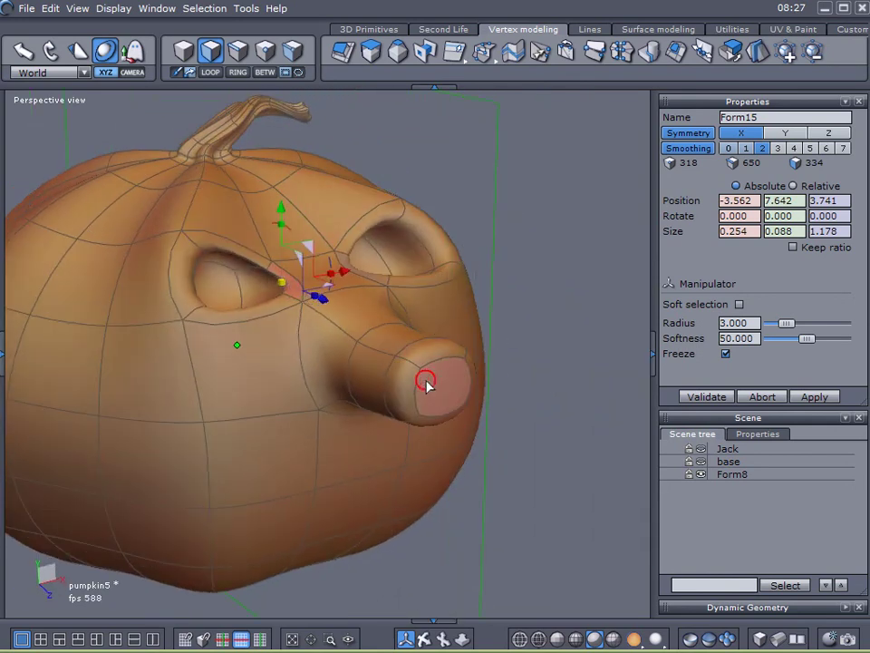
pyautogui.moveTo(441, 386); pyautogui.dragTo(275, 418)
pyautogui.moveTo(271, 418); pyautogui.dragTo(204, 400, button='middle')
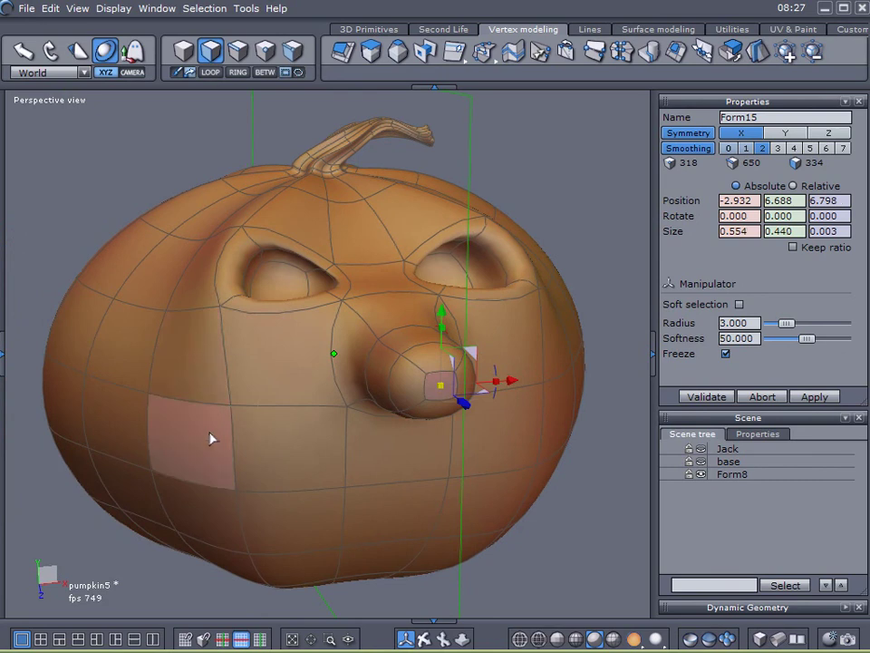